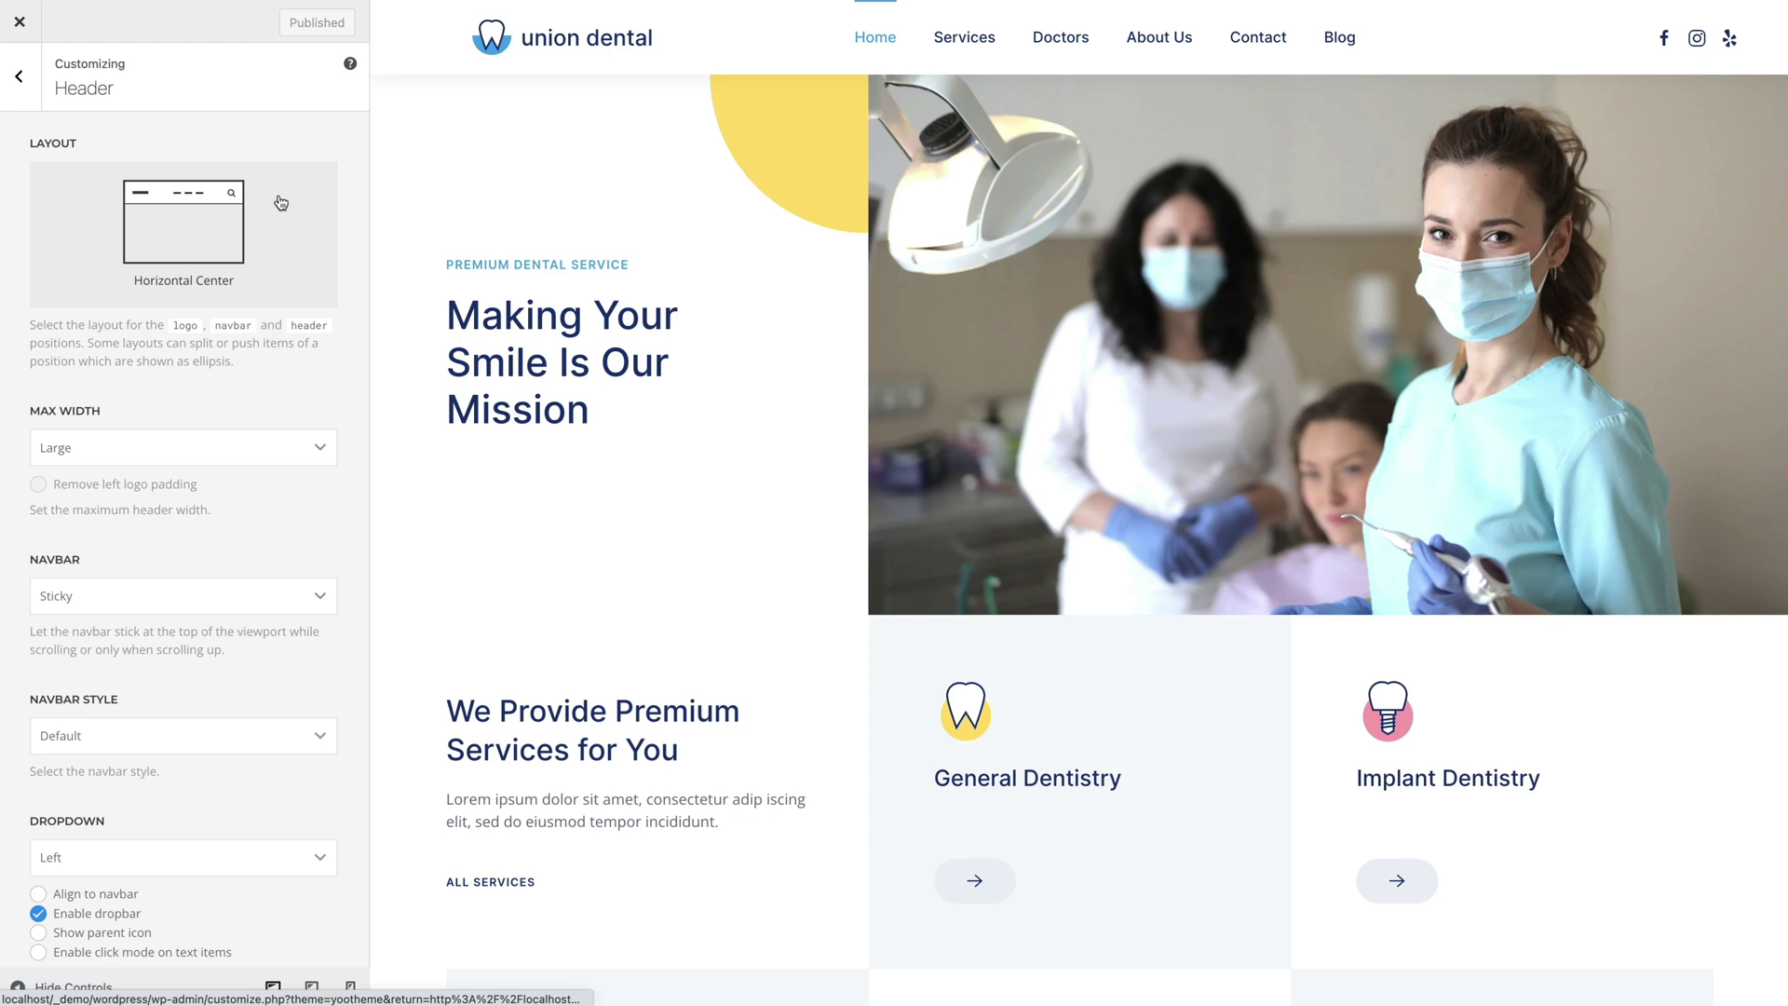
- Review the header's Dialog Layout choices without changing them
scroll(283, 203, down, 6)
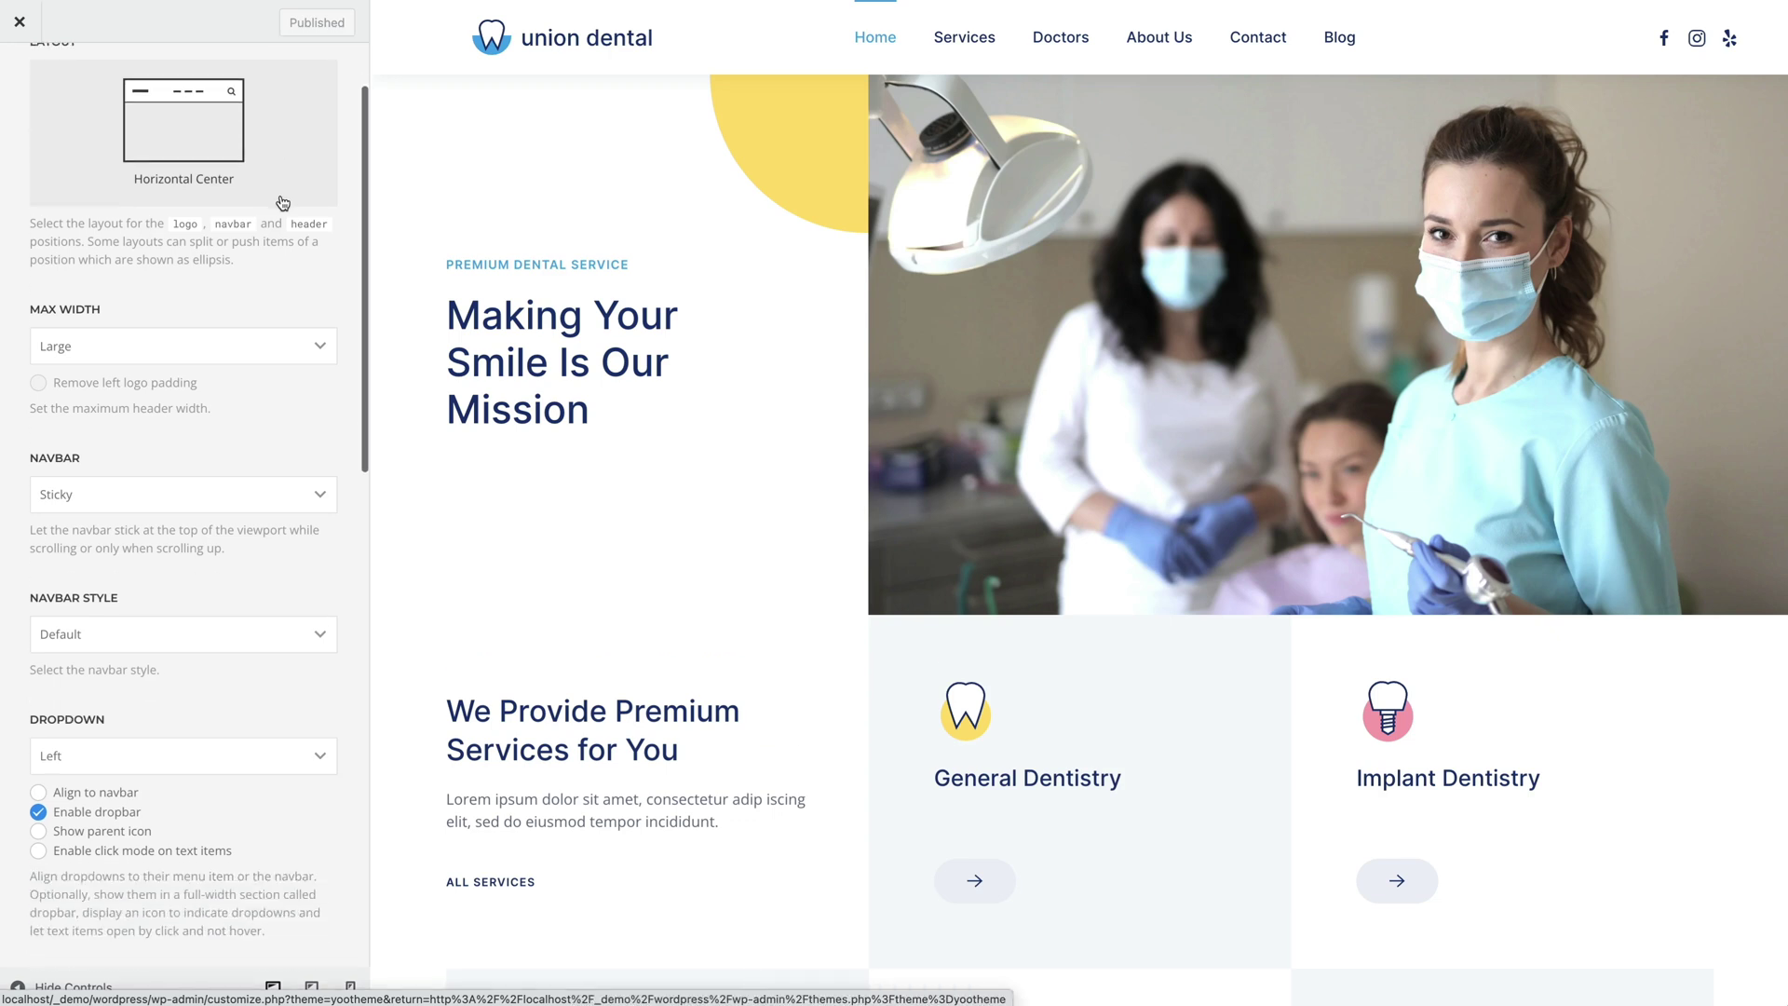
scroll(283, 203, down, 5)
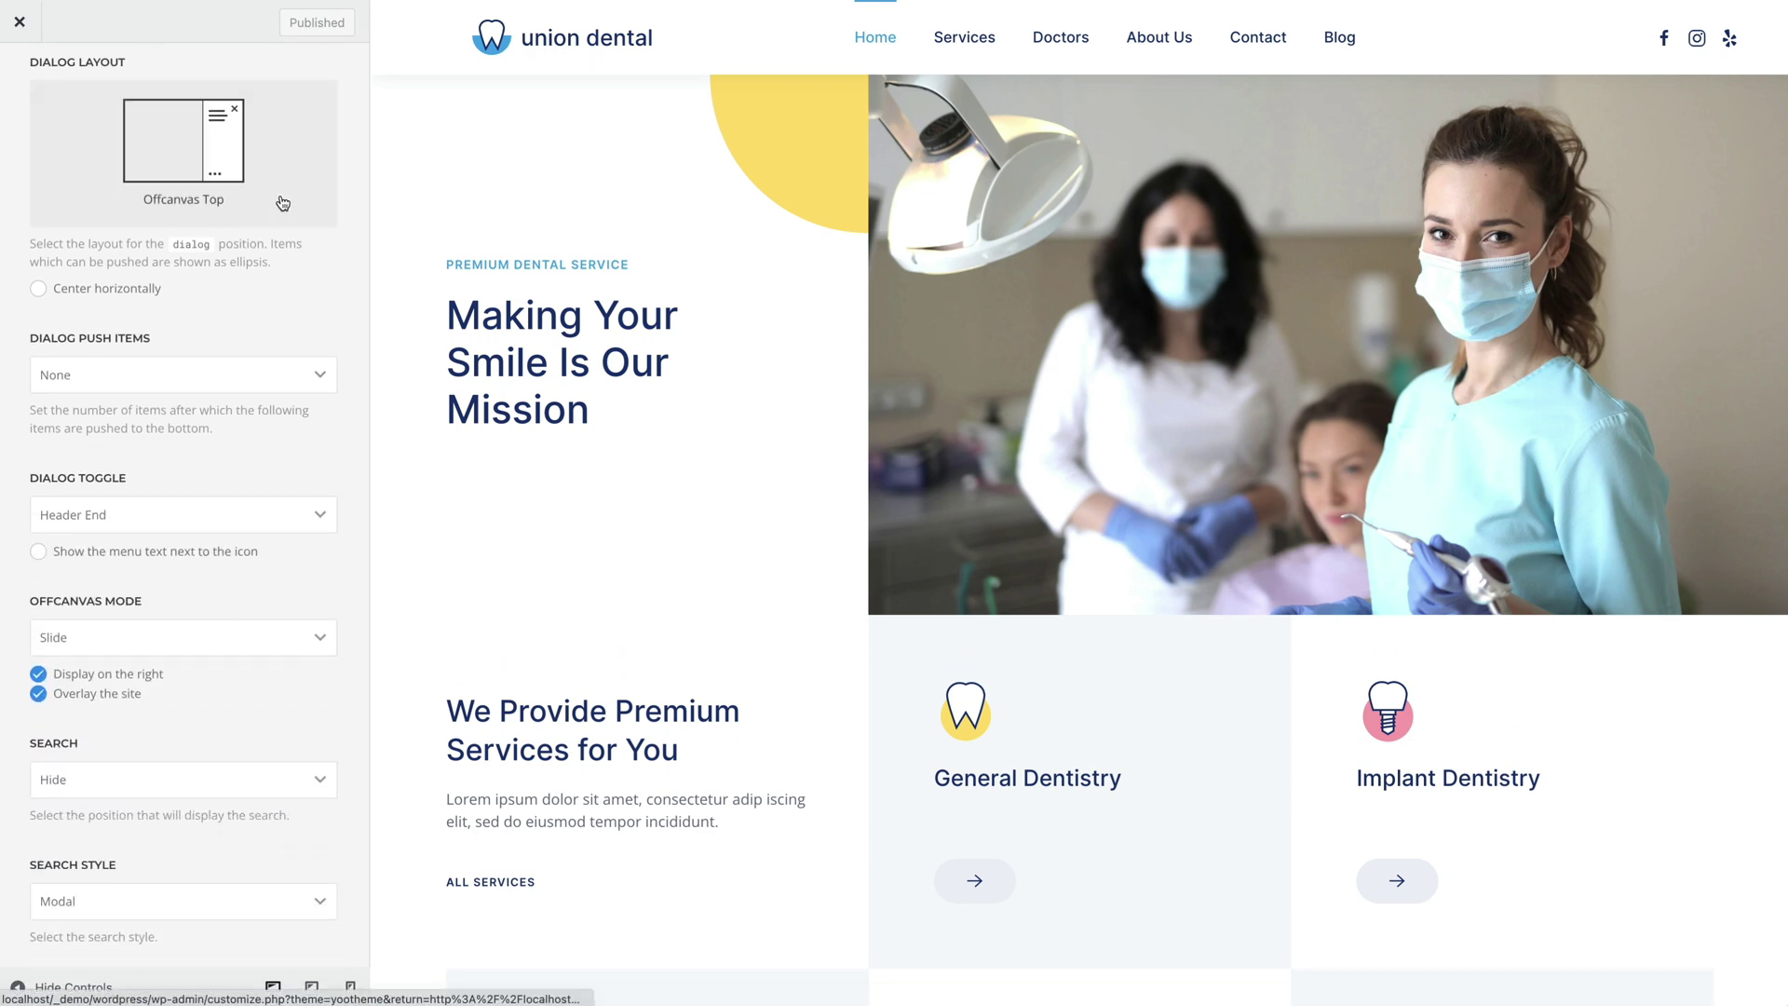
click(283, 203)
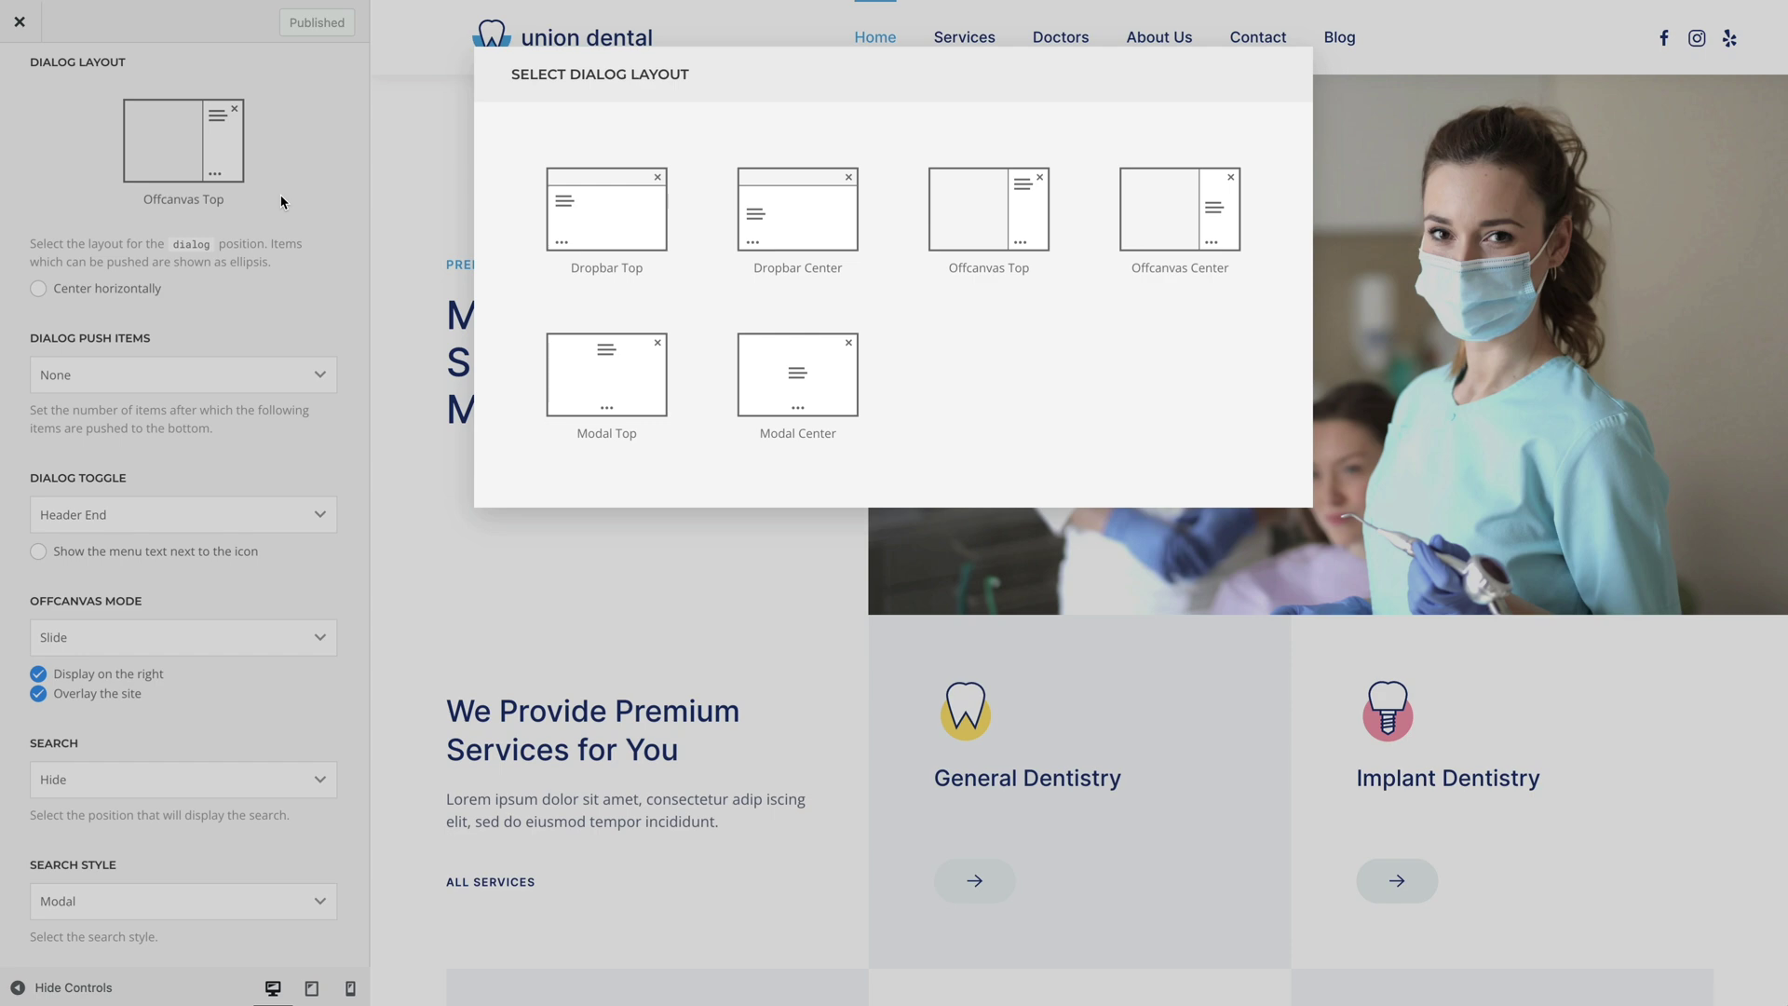
click(281, 202)
scroll(283, 203, up, 5)
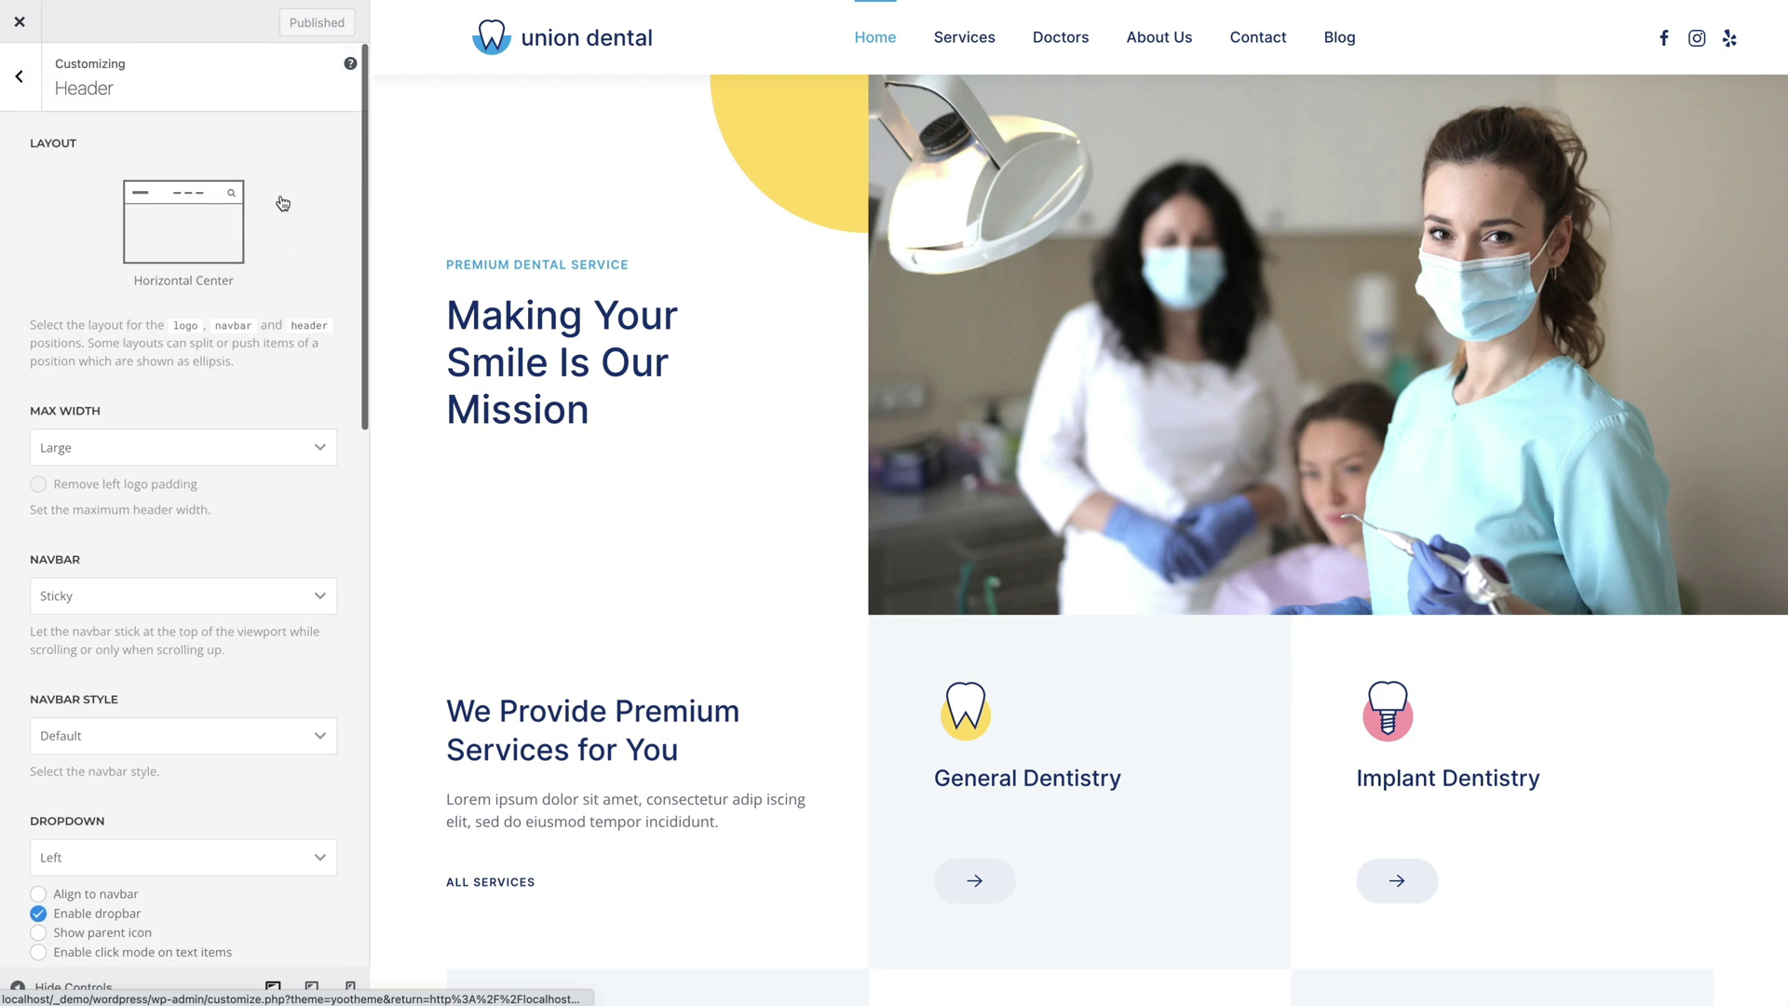
- Assign Mobile Menu to the Dialog menu location under Menus
click(19, 76)
click(20, 79)
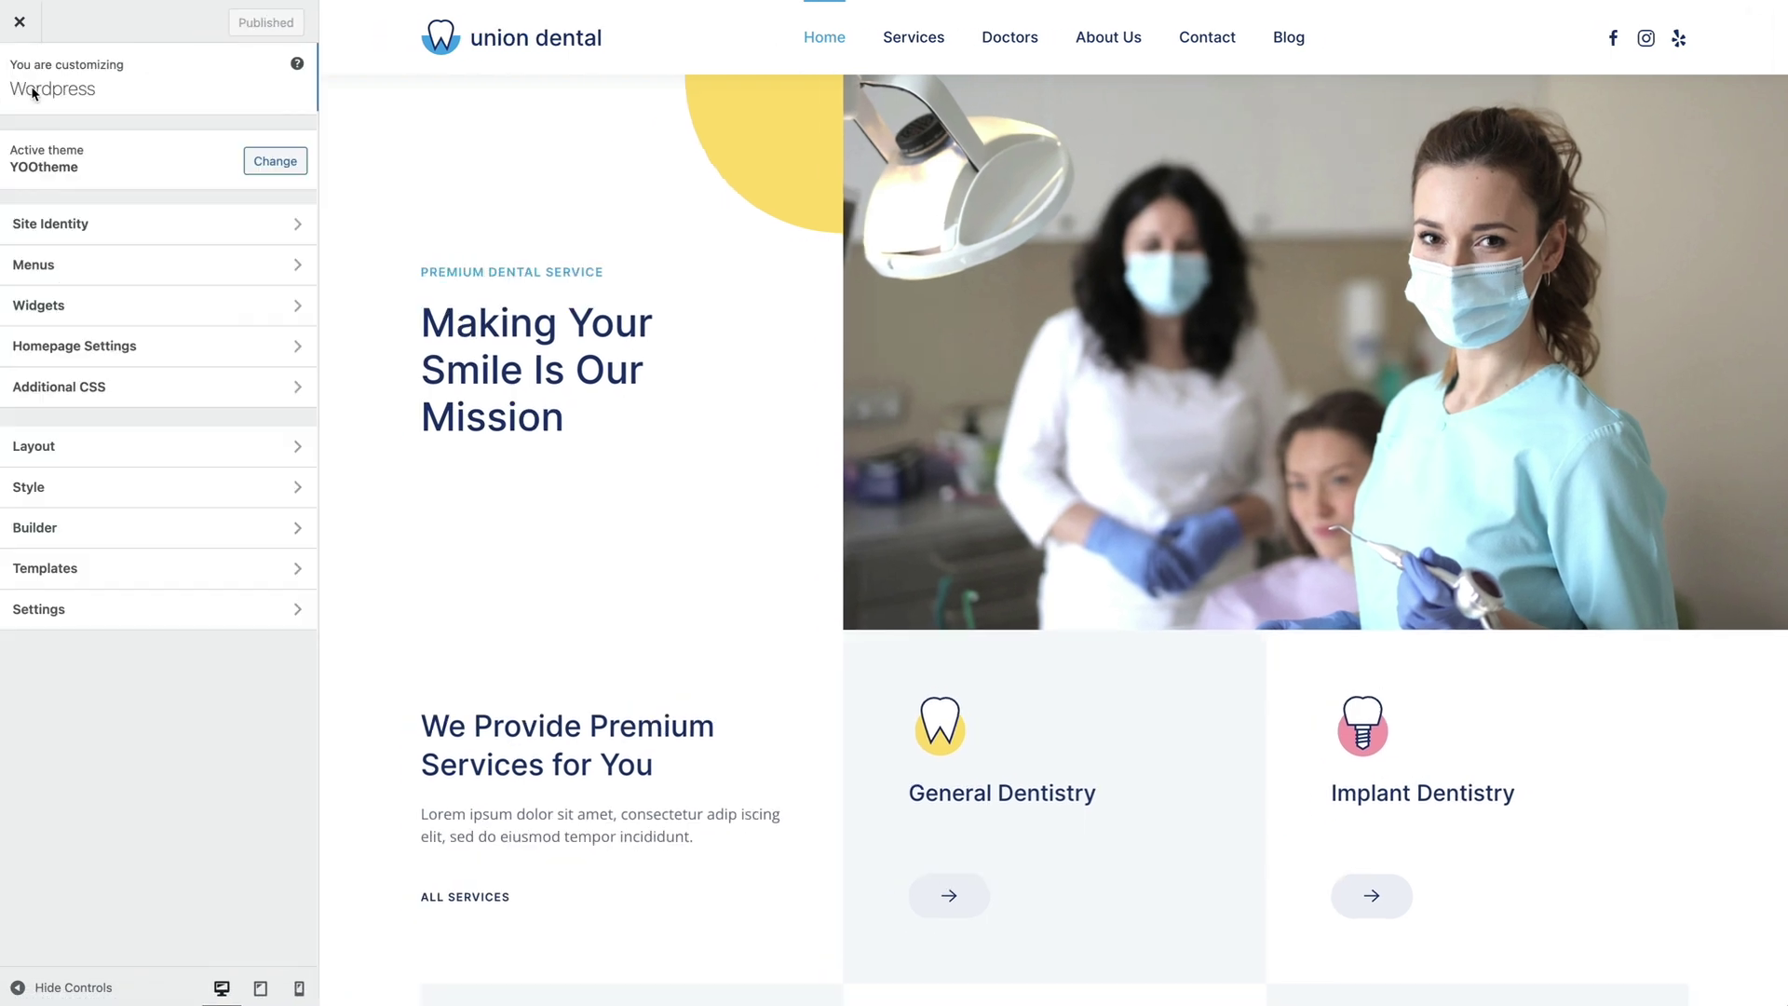
click(199, 264)
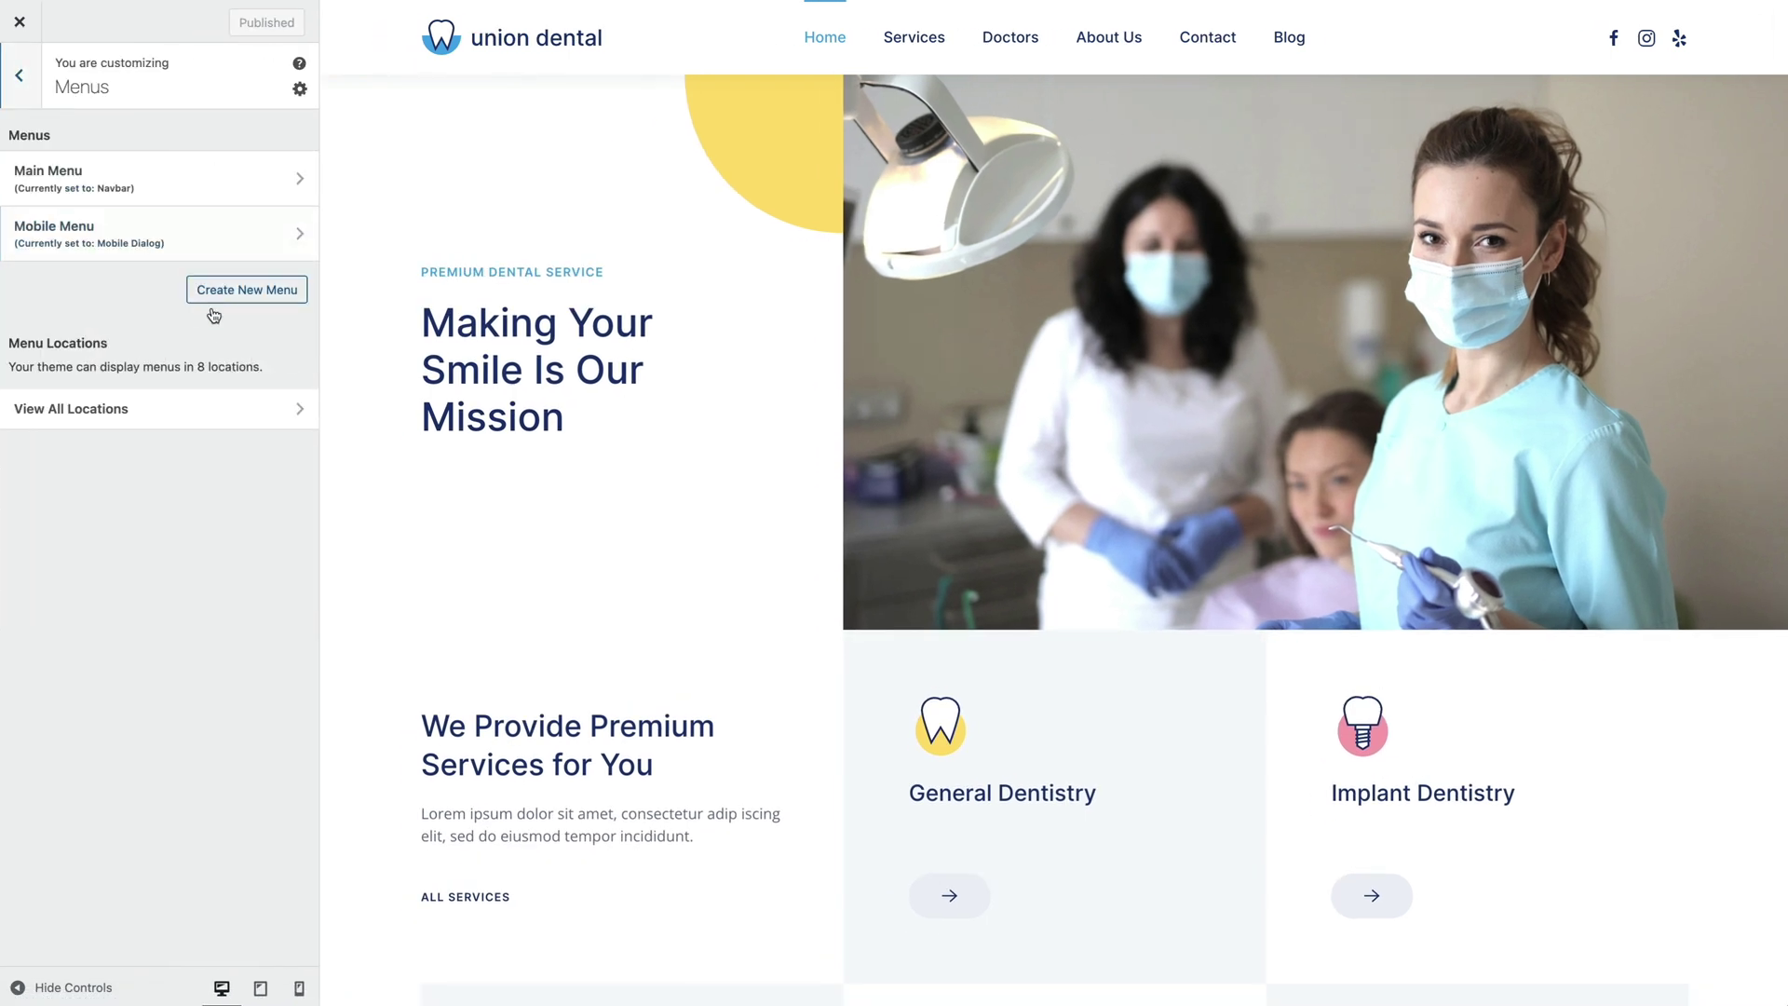
click(220, 409)
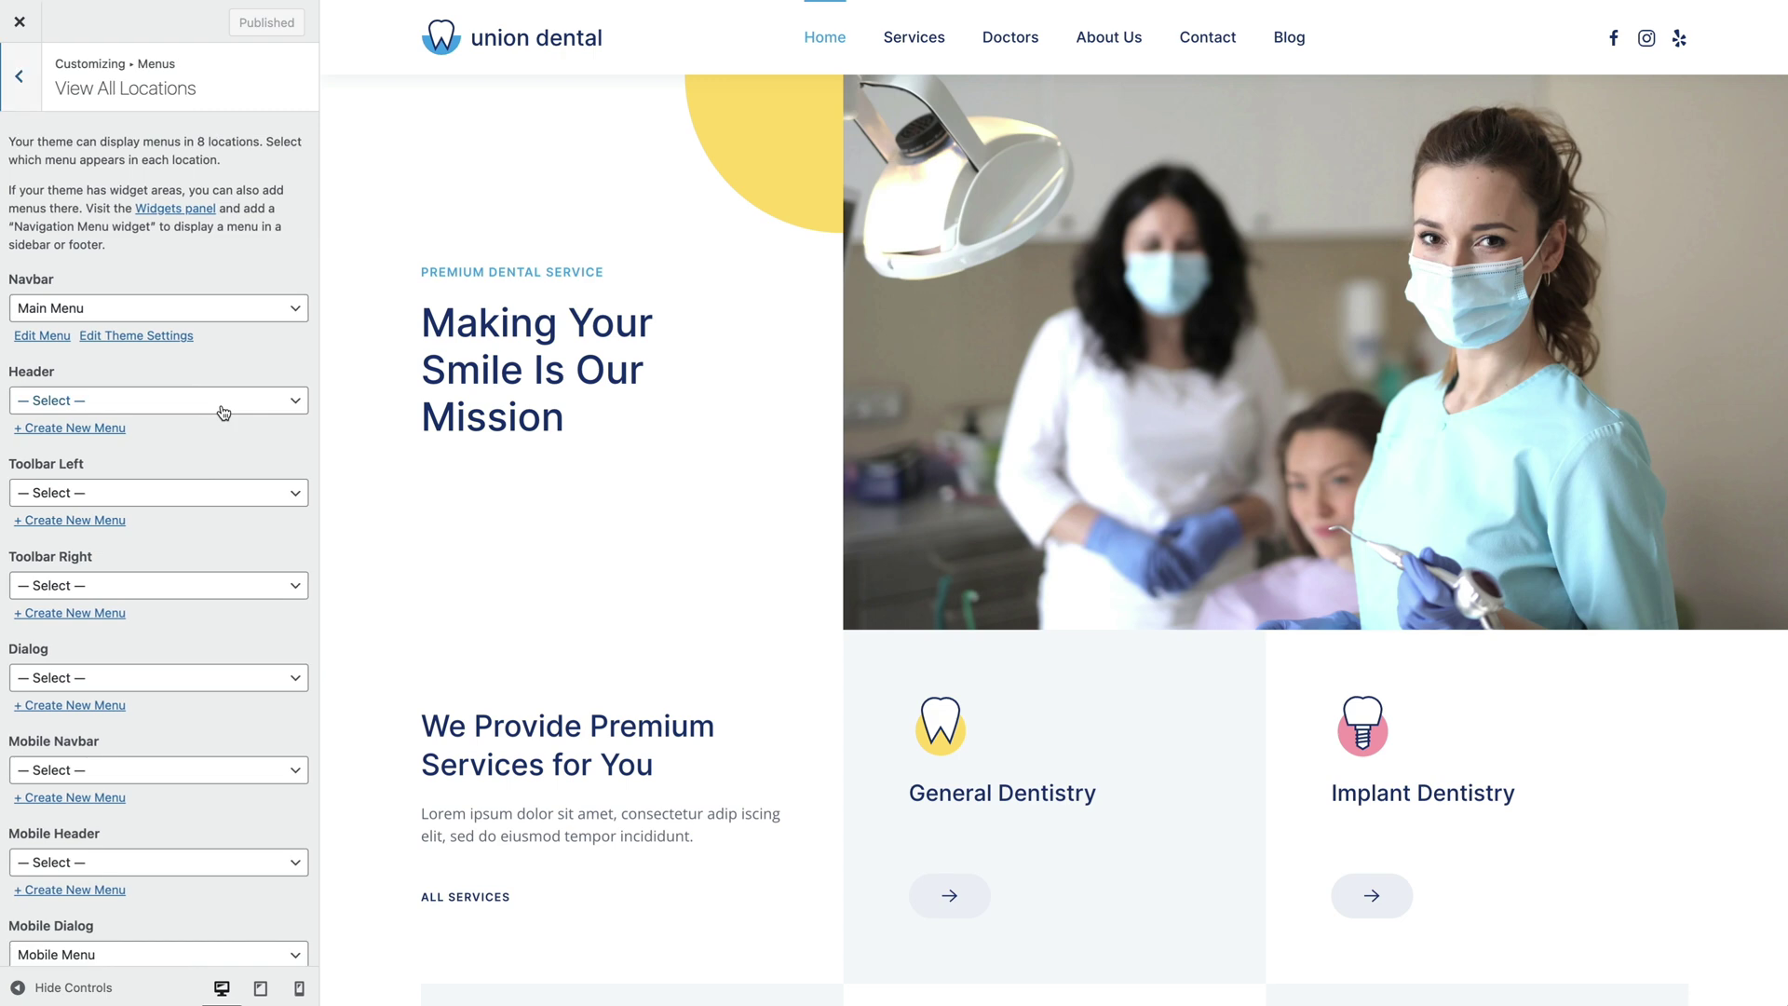
click(221, 680)
click(219, 717)
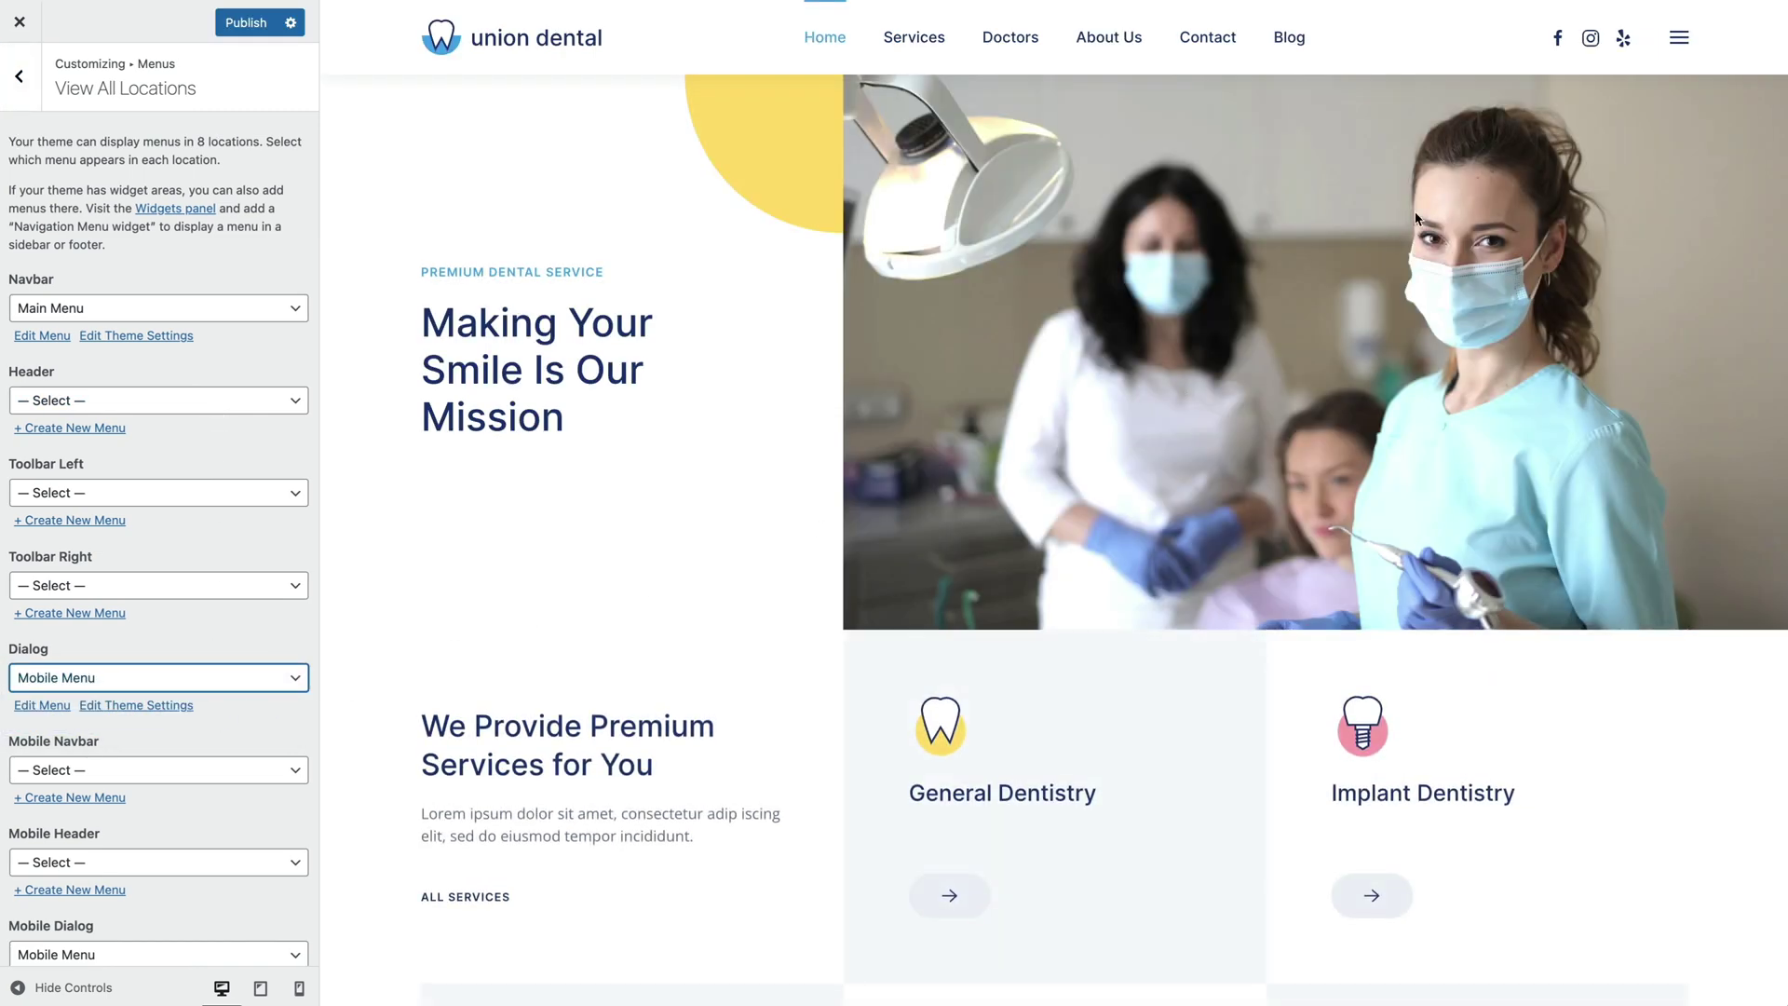
- Preview the header toggle's dialog and expand its Services submenu
click(1679, 40)
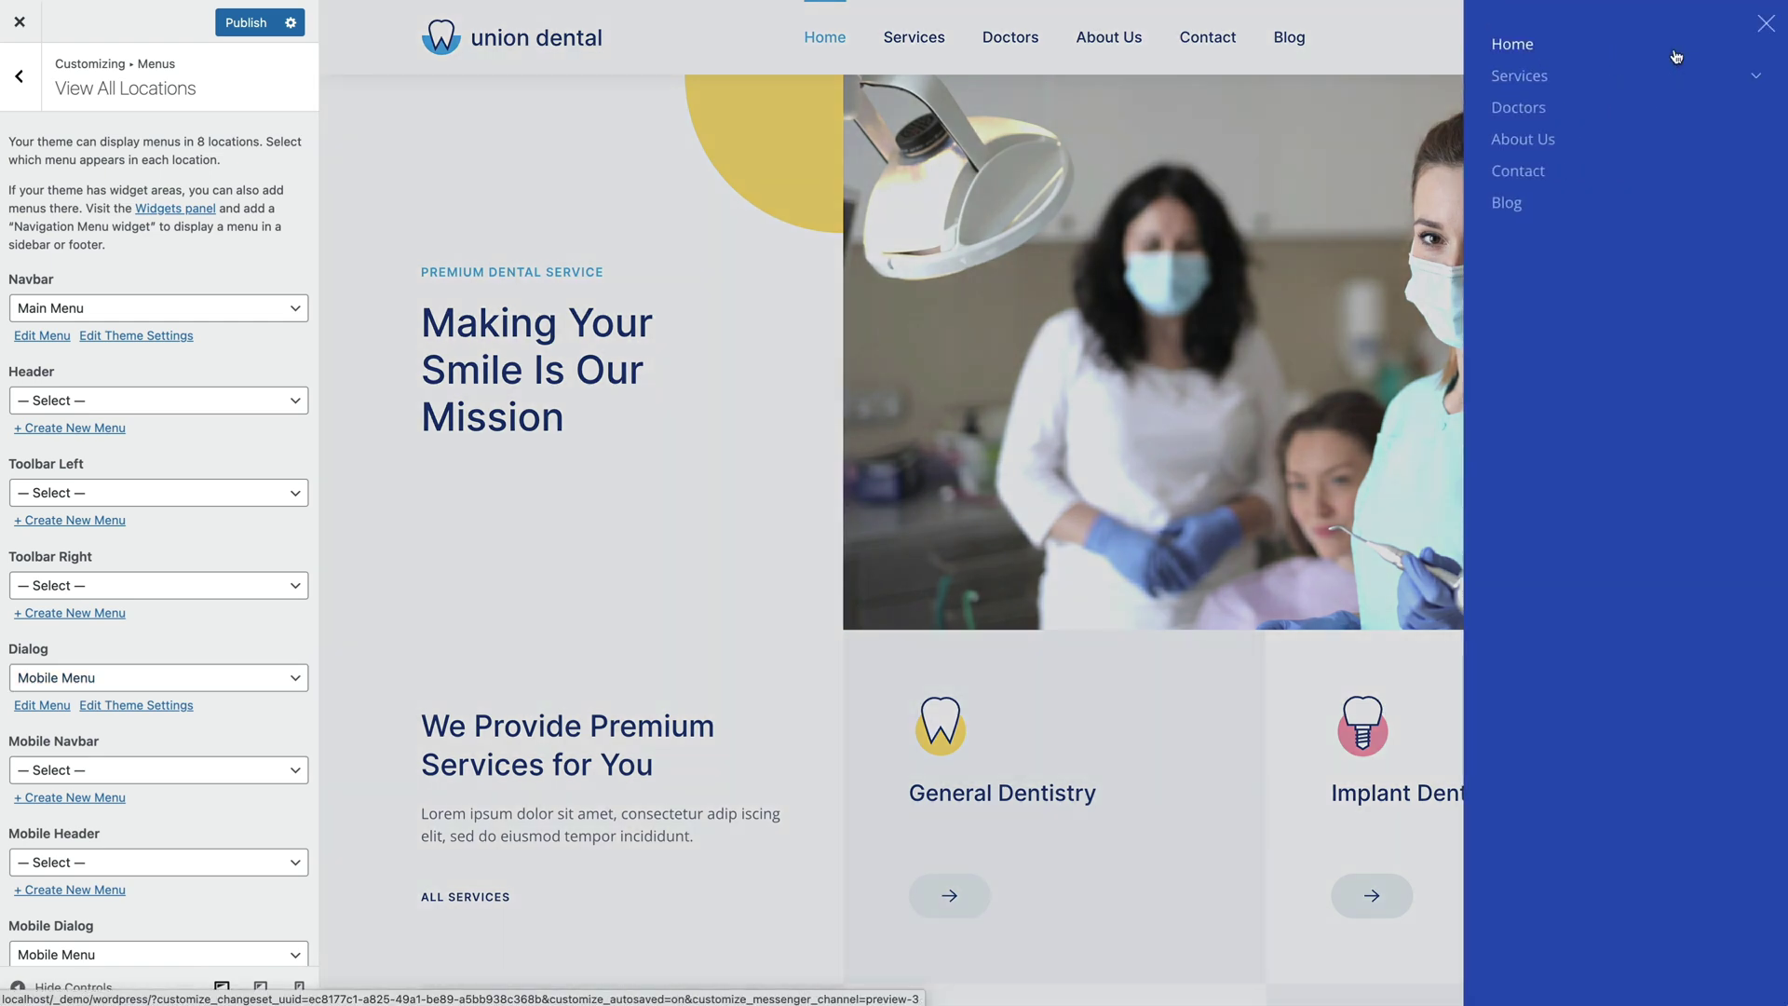
click(1678, 78)
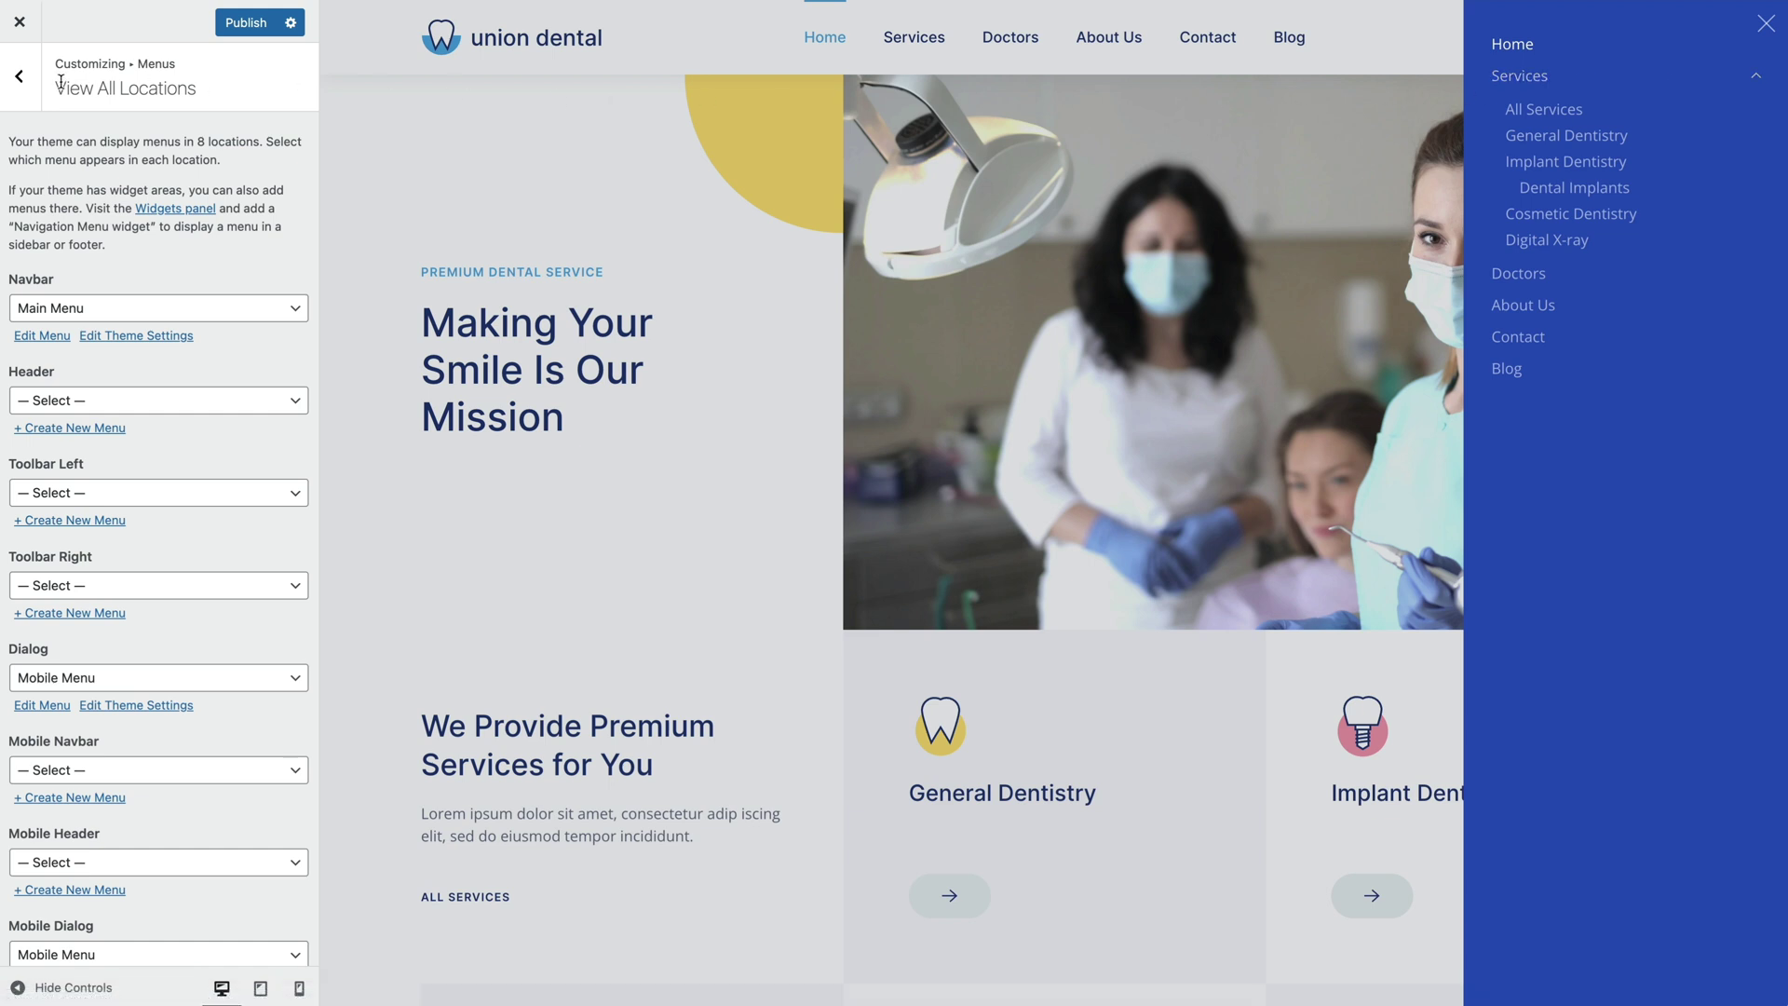
click(19, 77)
- Add a Builder widget to the Dialog widget area
click(20, 82)
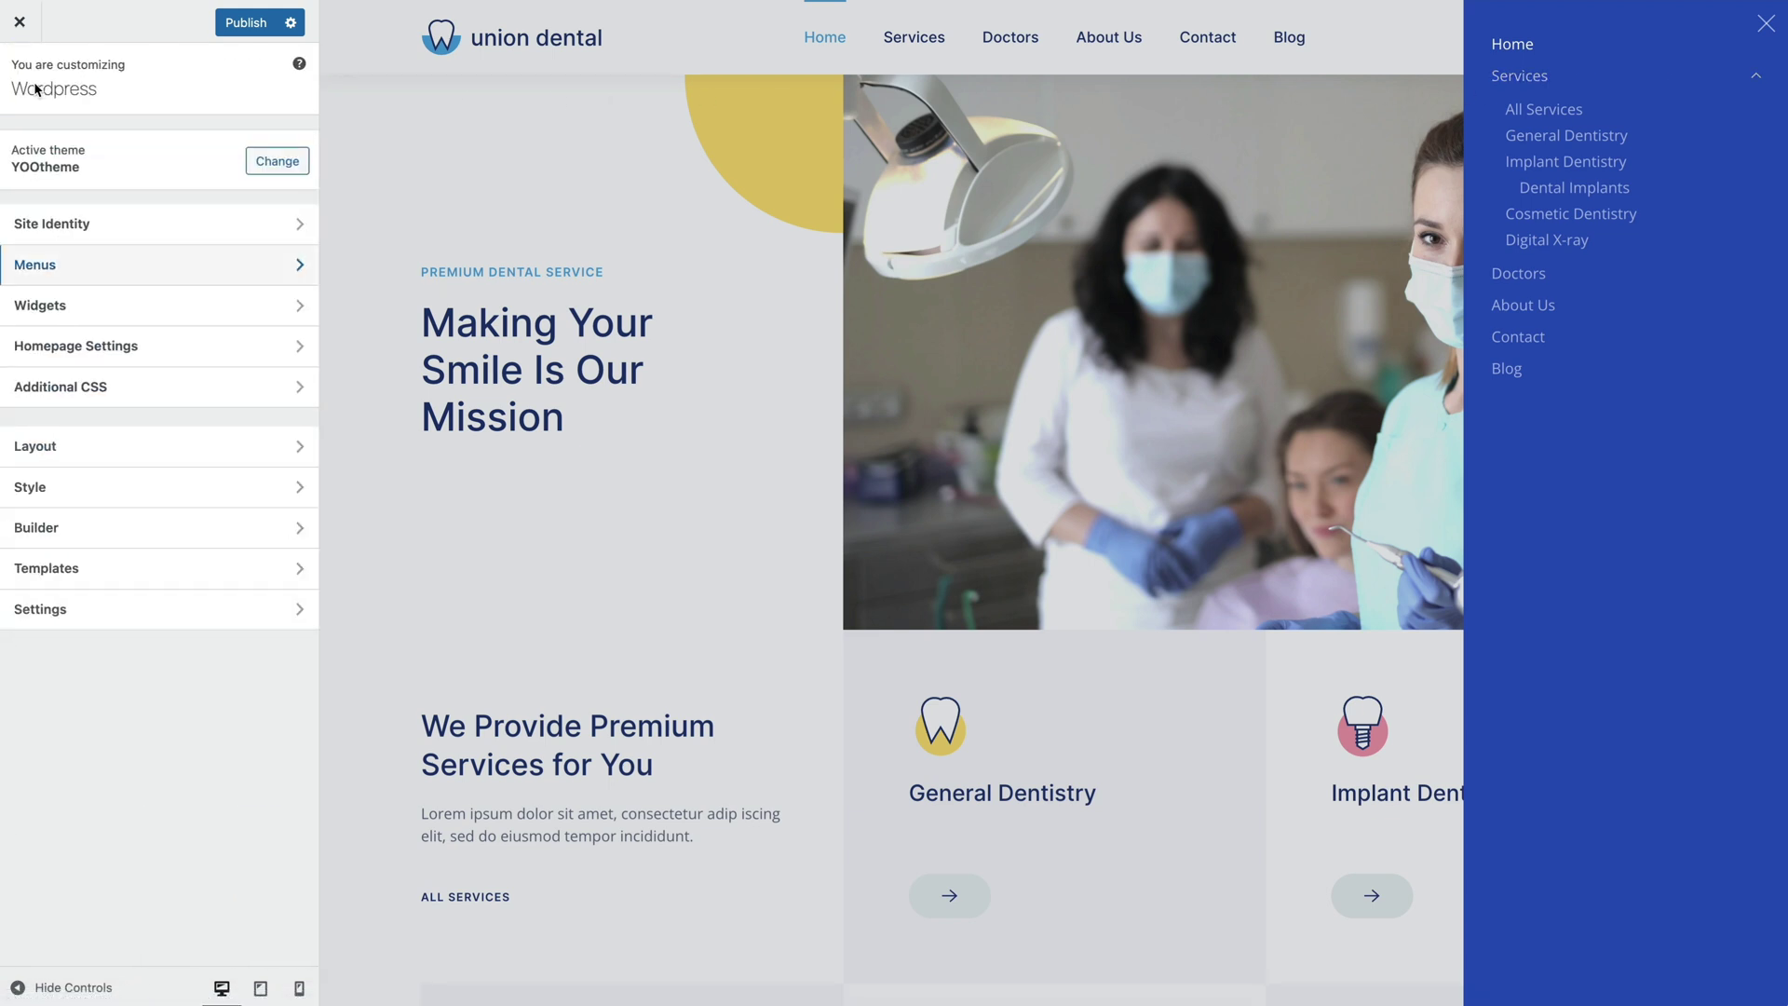
click(125, 307)
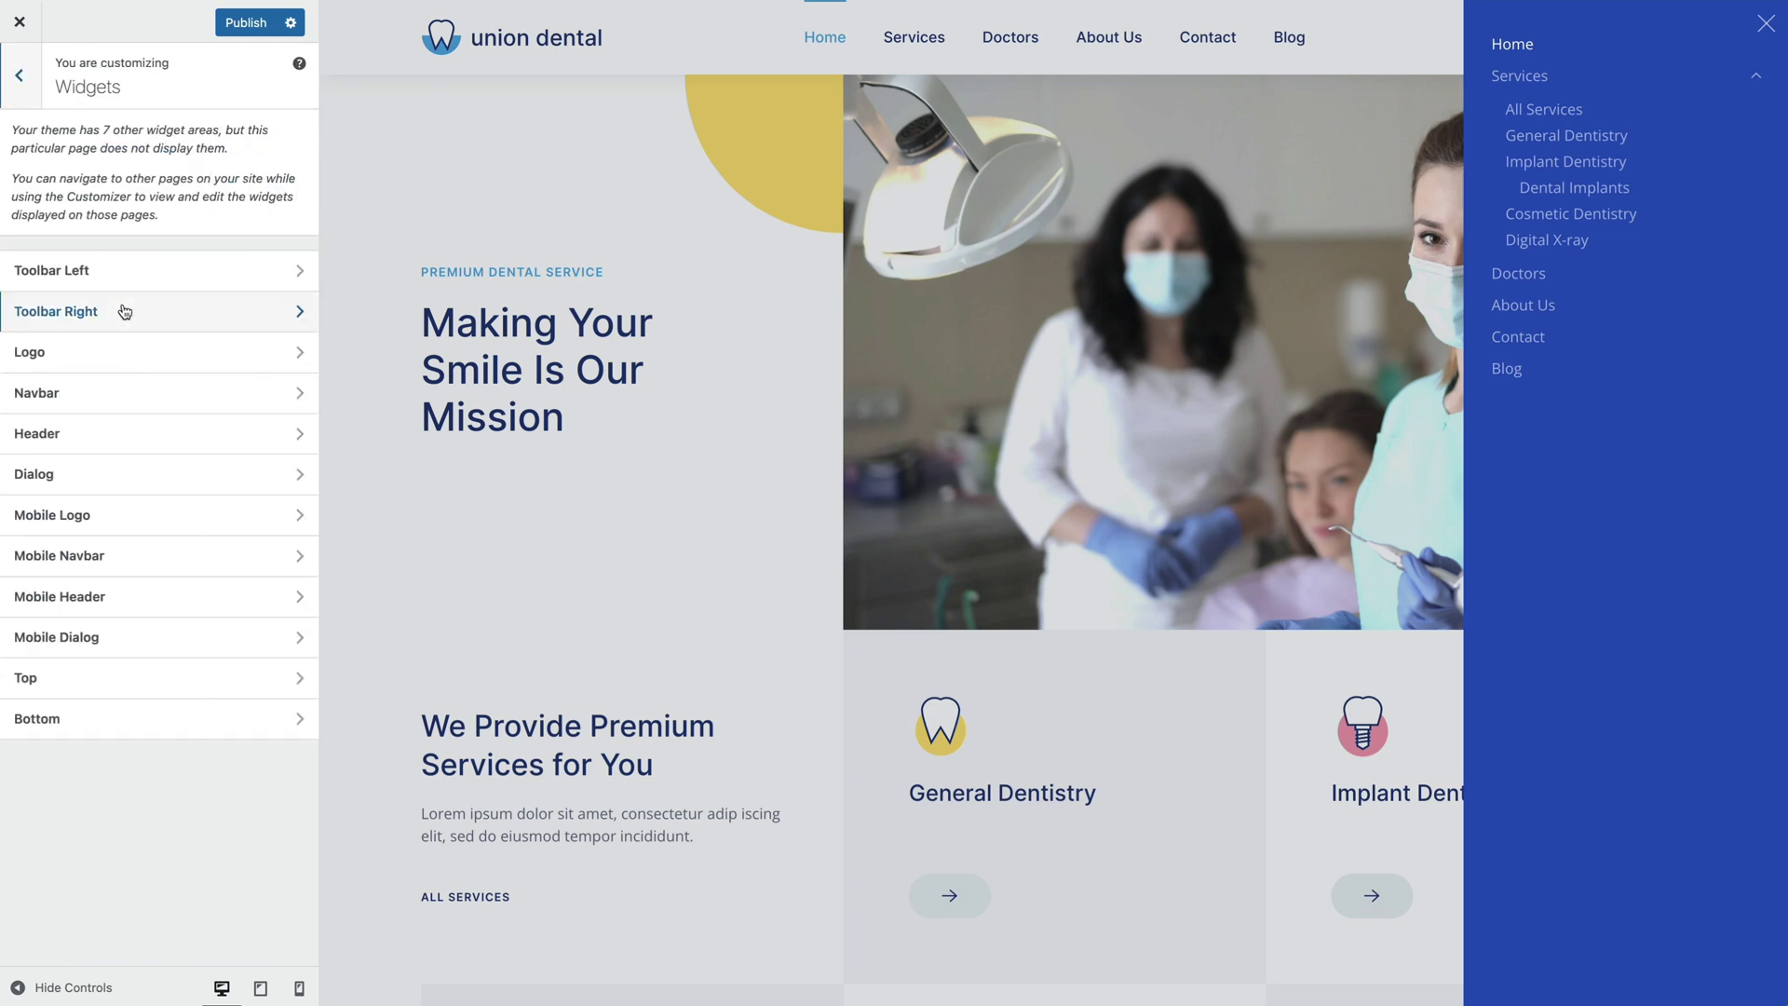
click(176, 472)
click(248, 137)
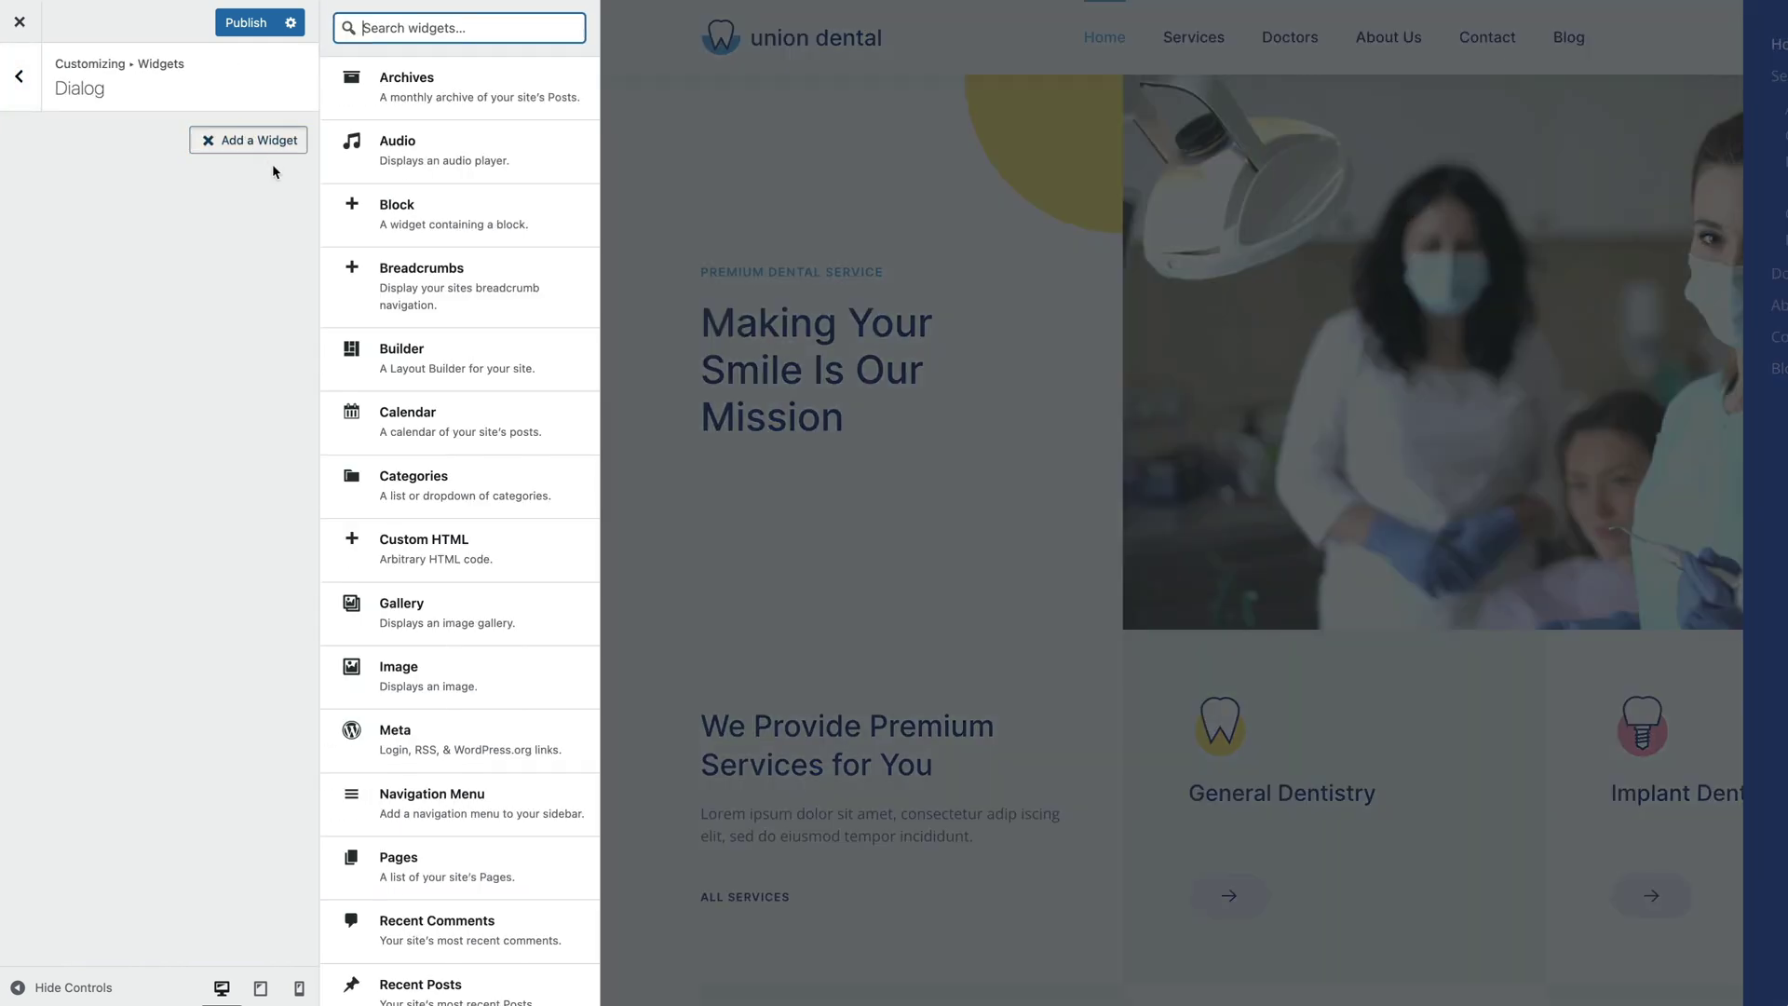
click(460, 352)
- Load the saved 'Dialog' layout from My Layouts into the Builder, replacing the current one
click(48, 254)
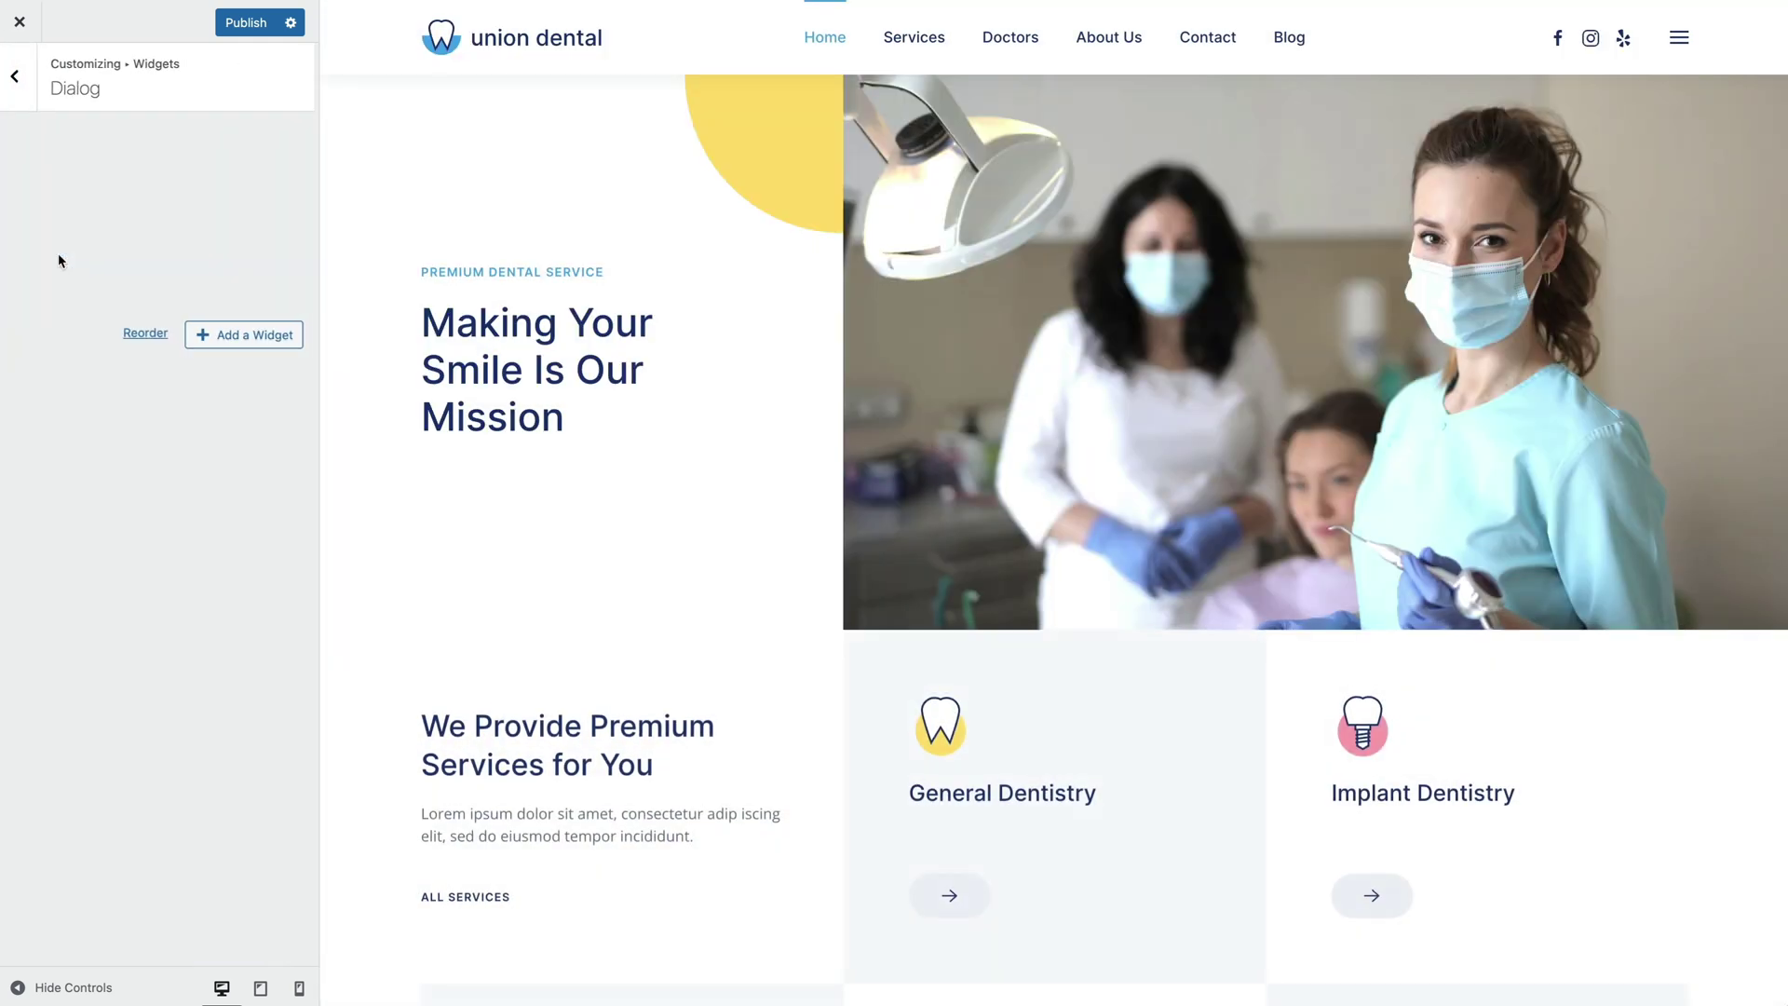
click(363, 228)
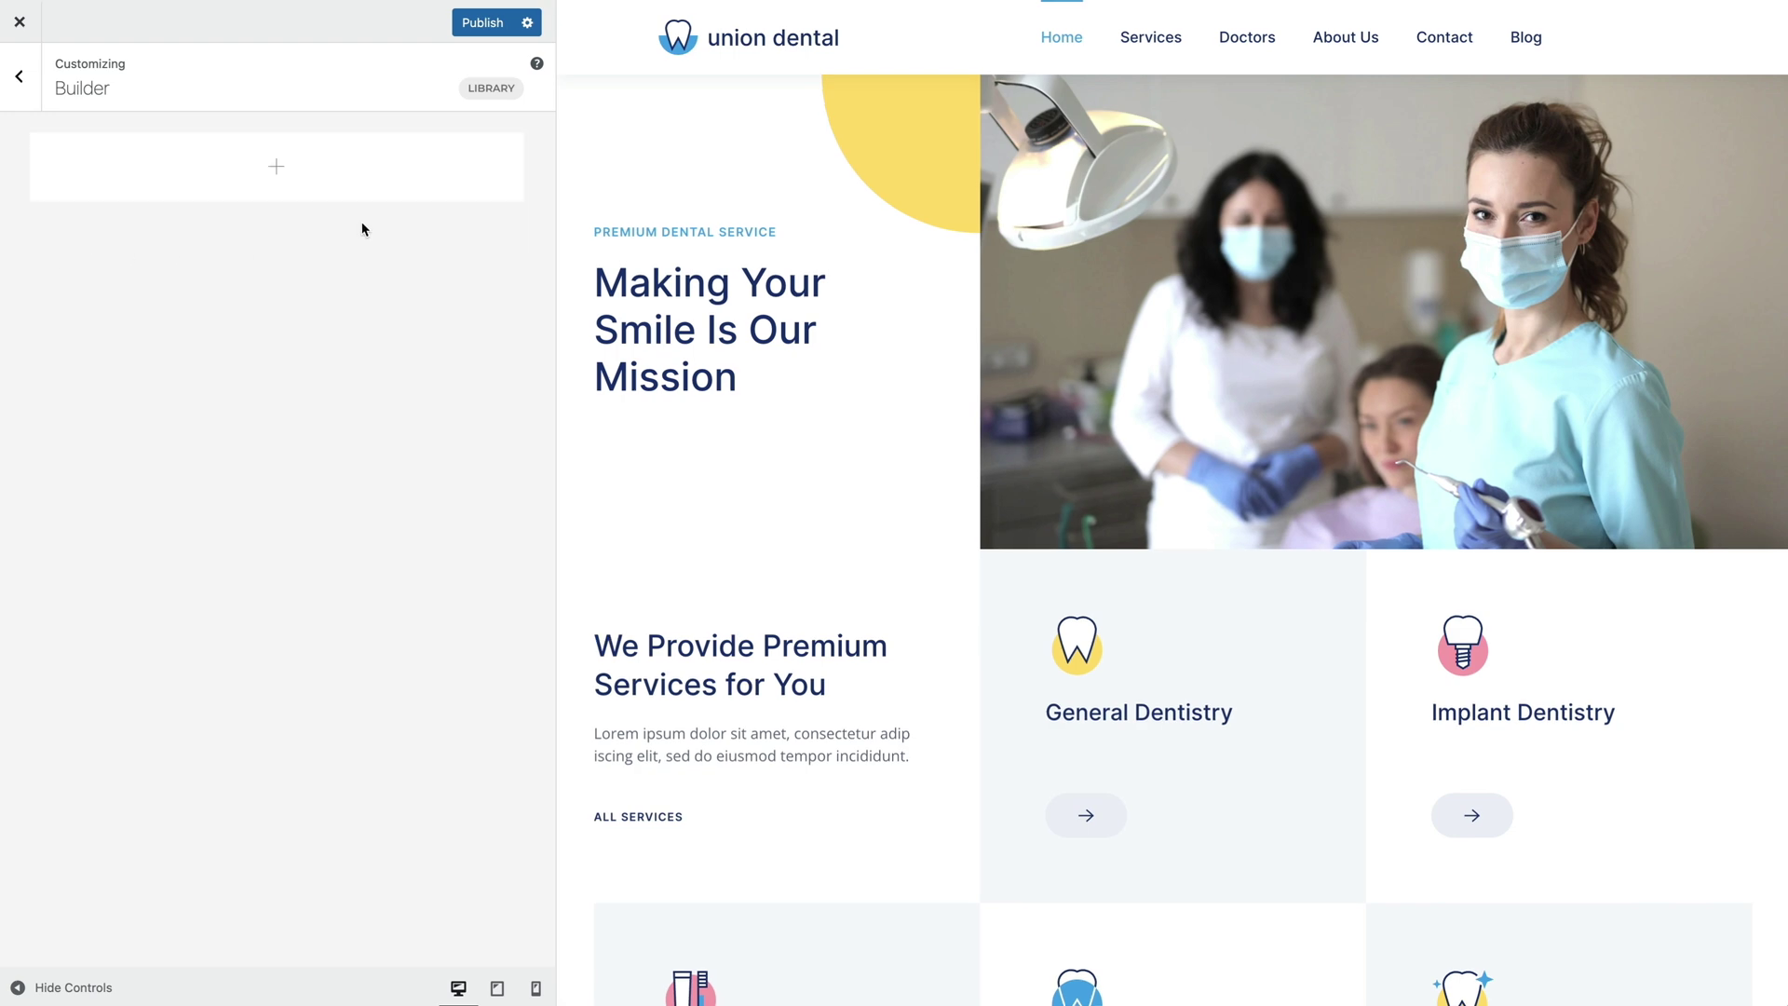
click(491, 88)
click(544, 251)
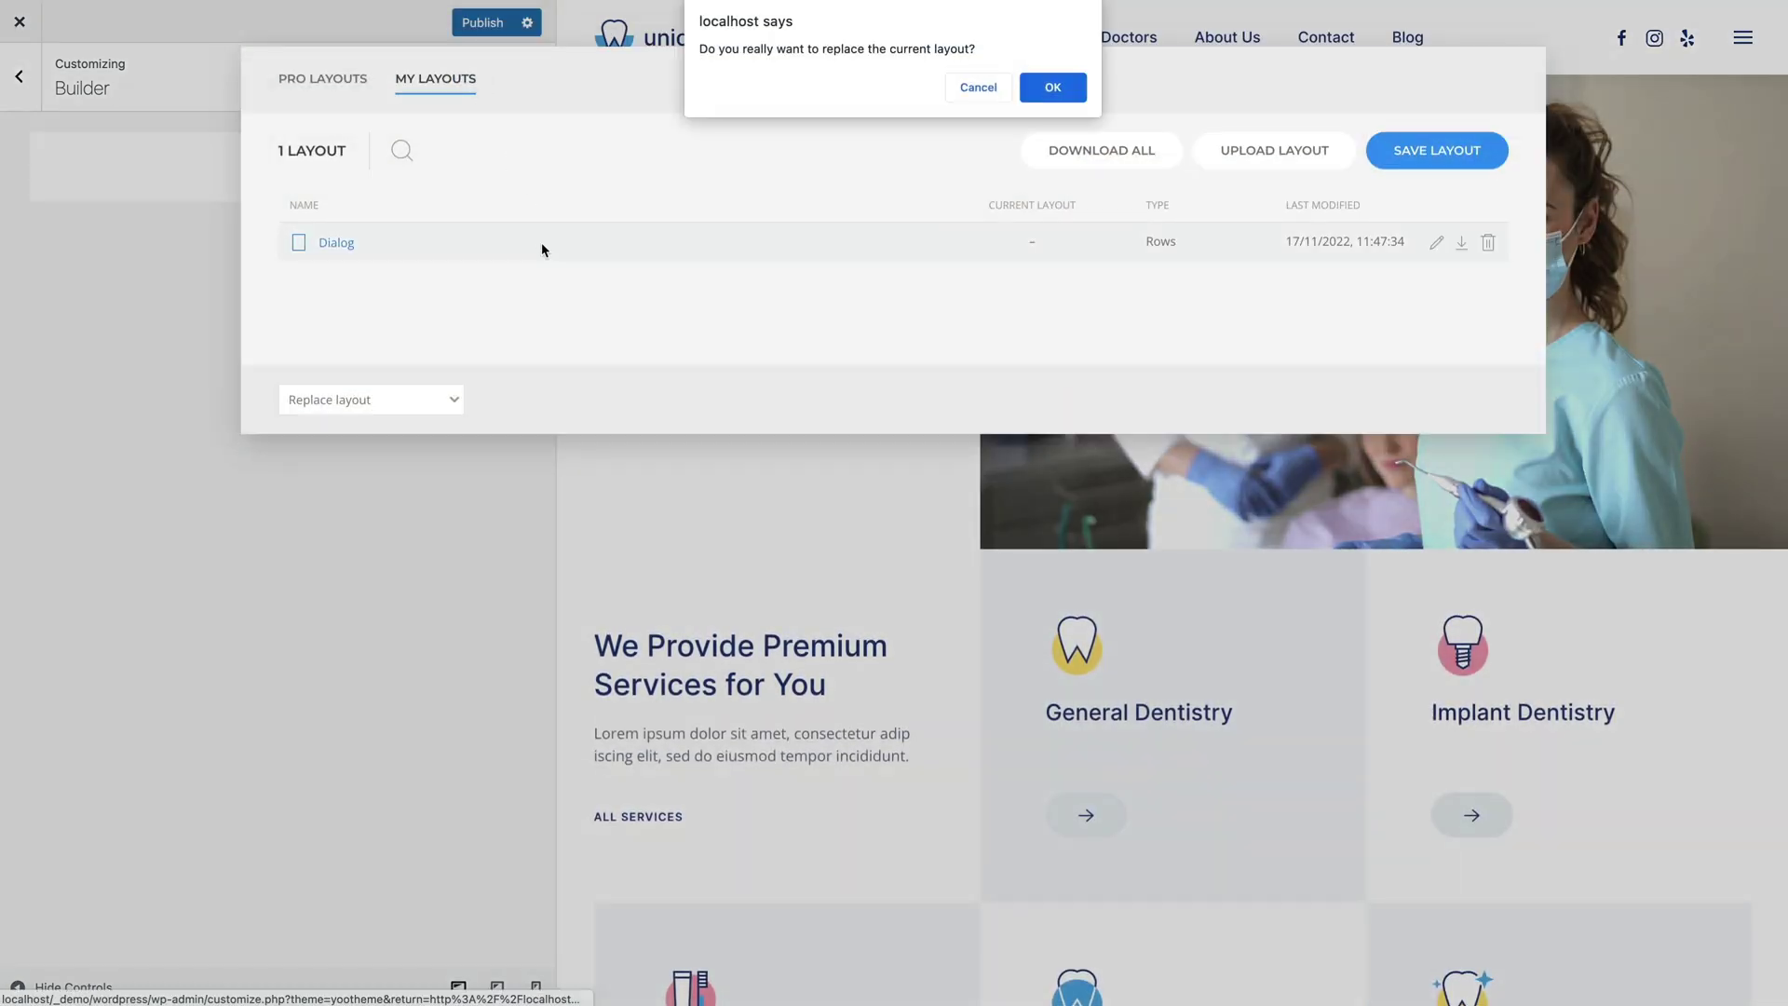
key(Return)
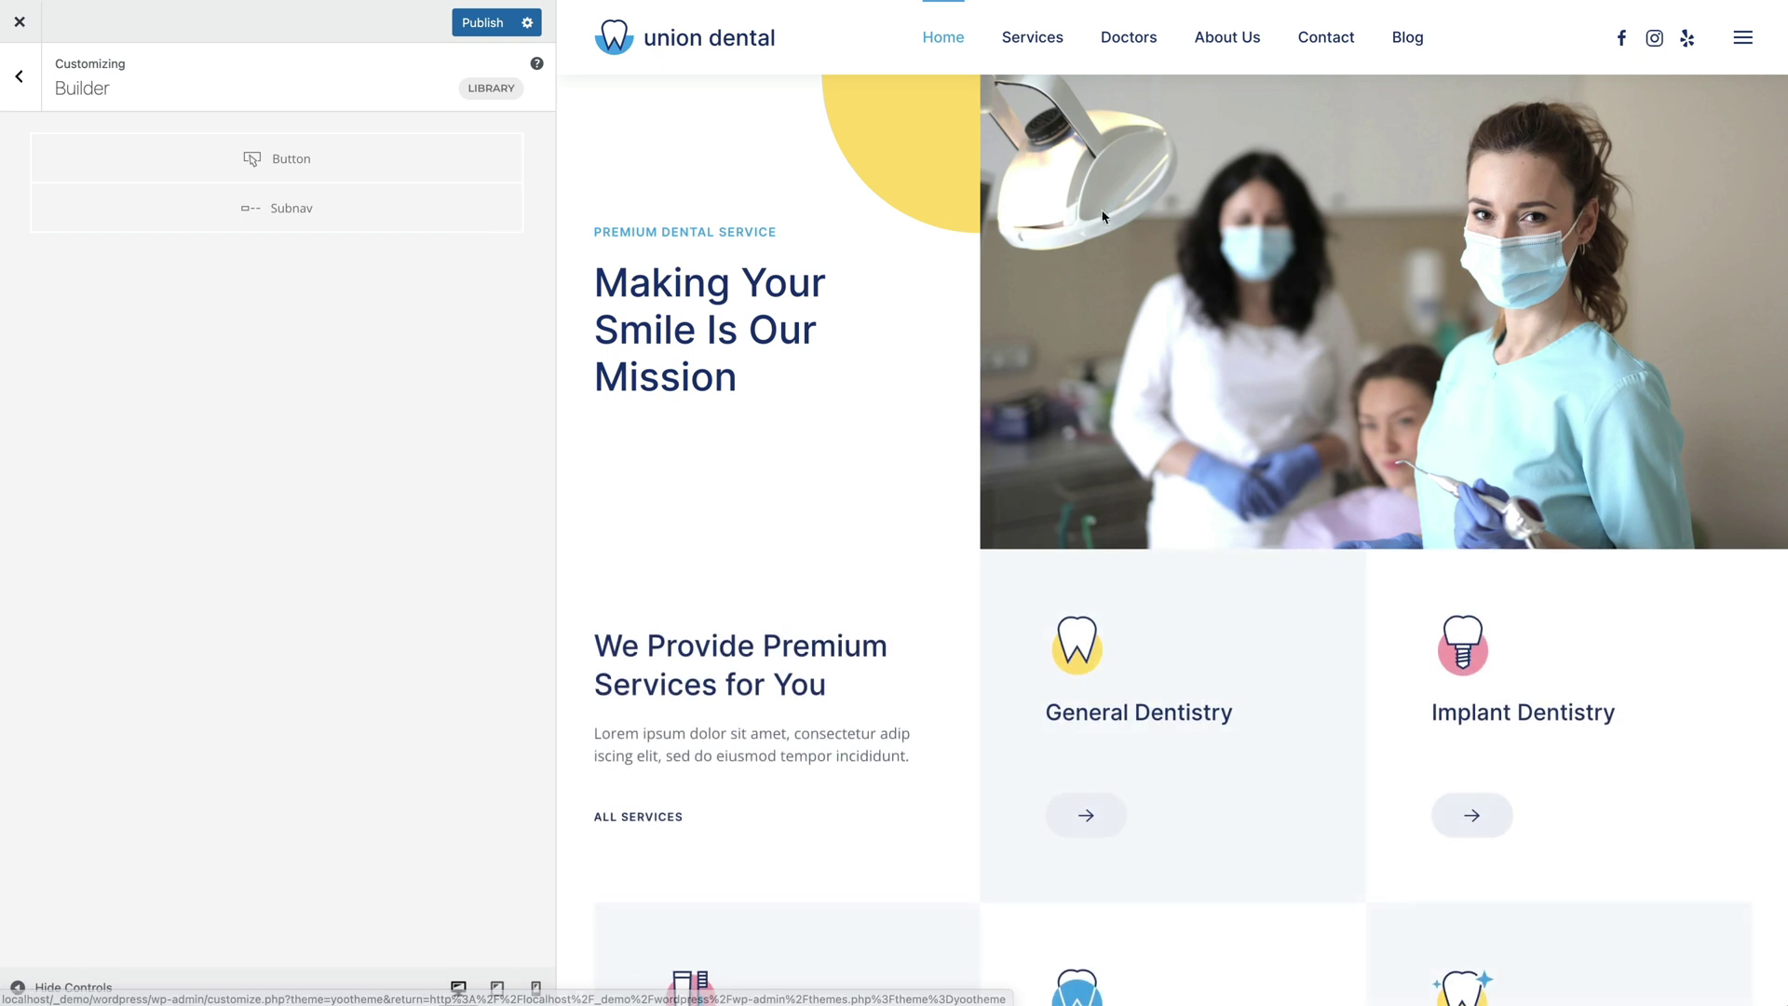
- Preview the dialog's new Book Appointment content and publish the changes
click(1732, 47)
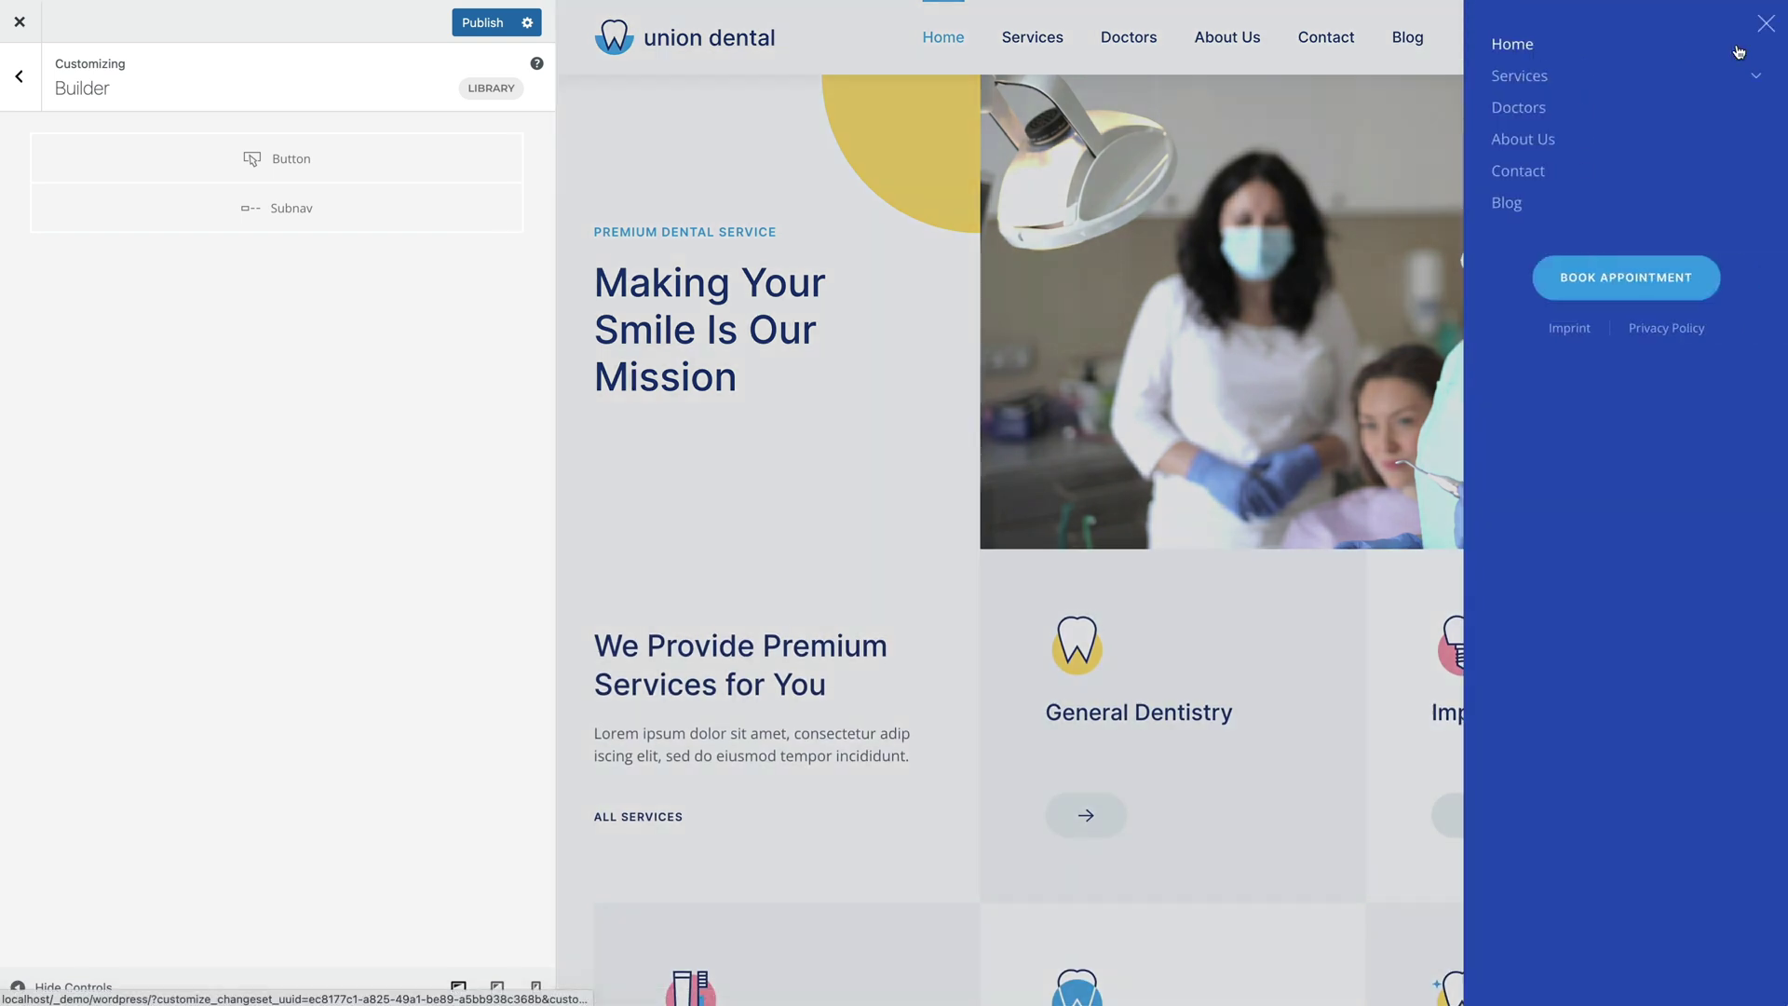
click(492, 22)
click(18, 76)
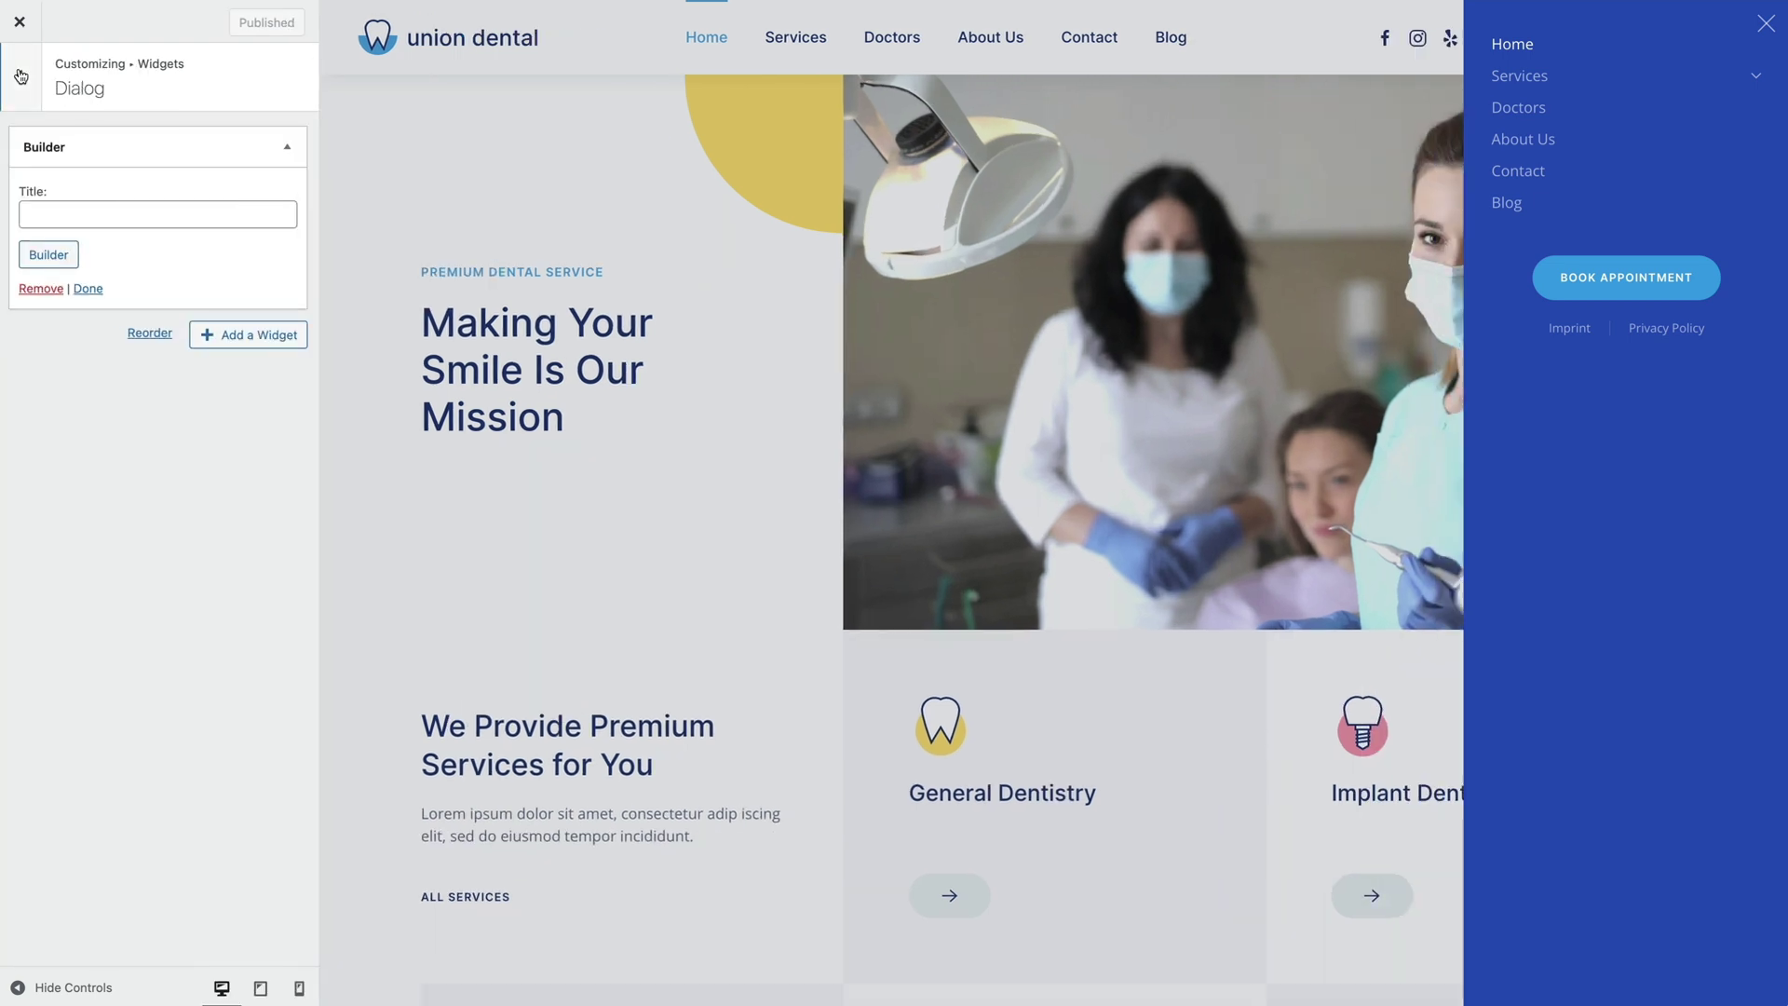
- Keep the Offcanvas Top Dialog Layout in Header settings and enable Center horizontally
click(18, 76)
click(18, 77)
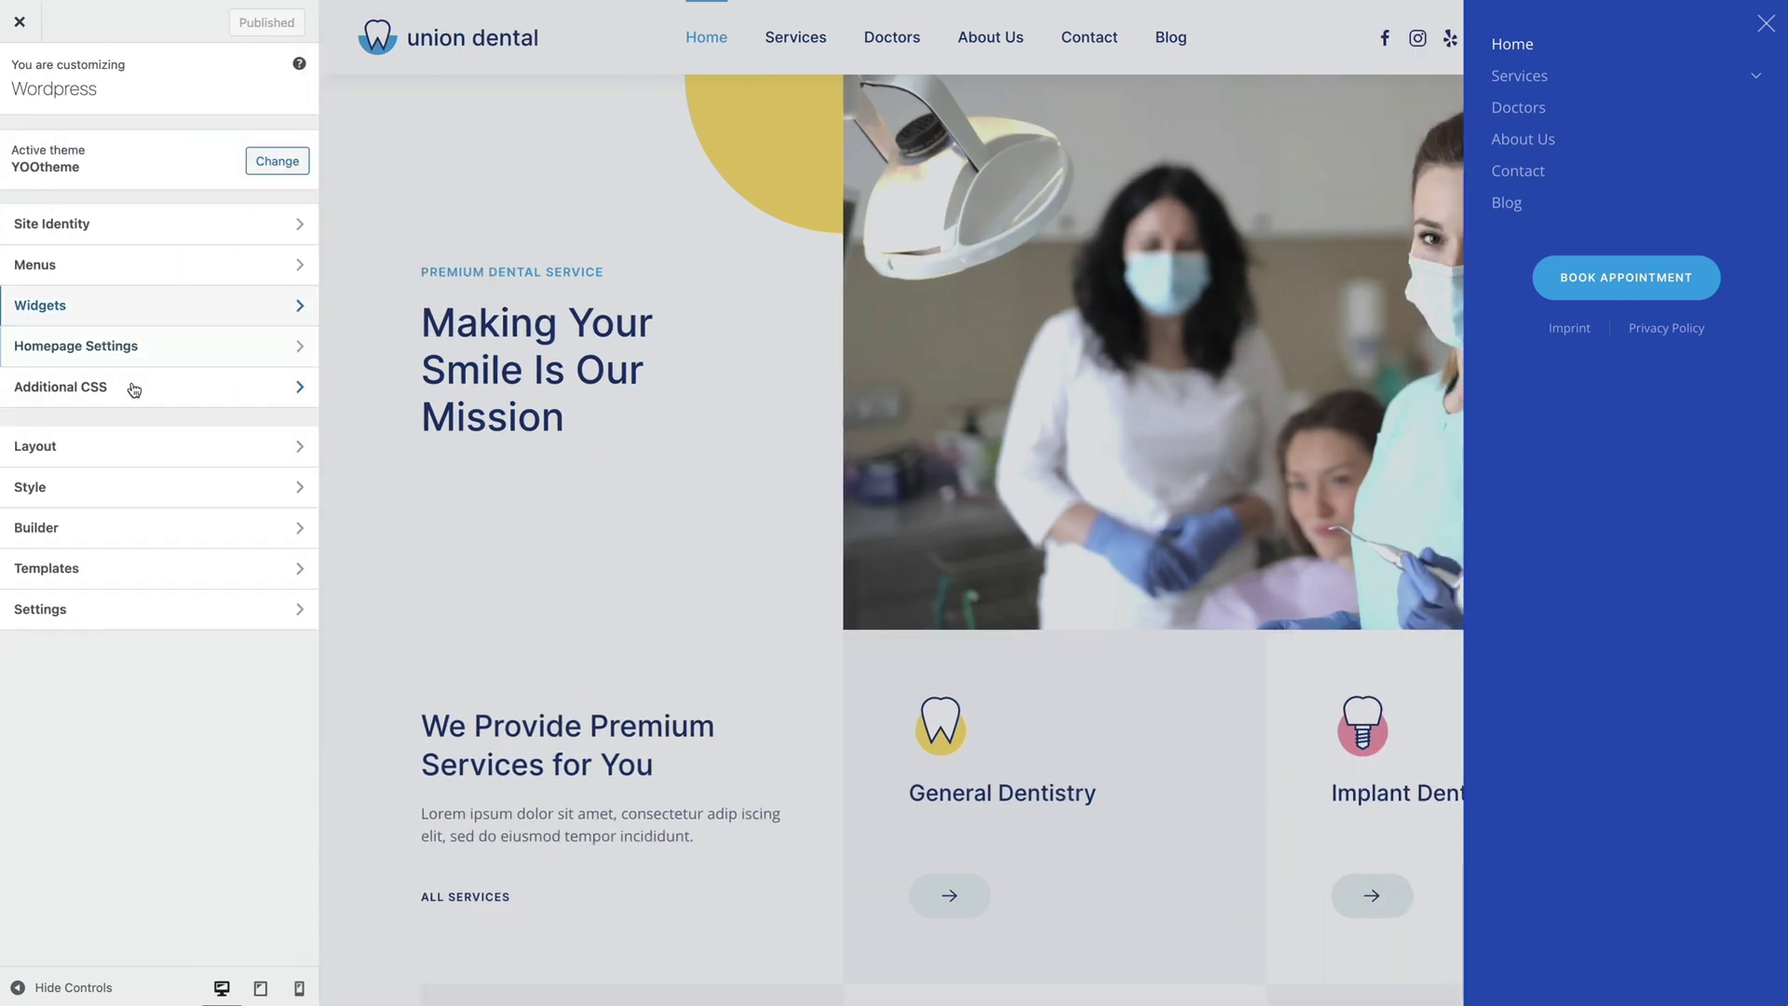
click(154, 438)
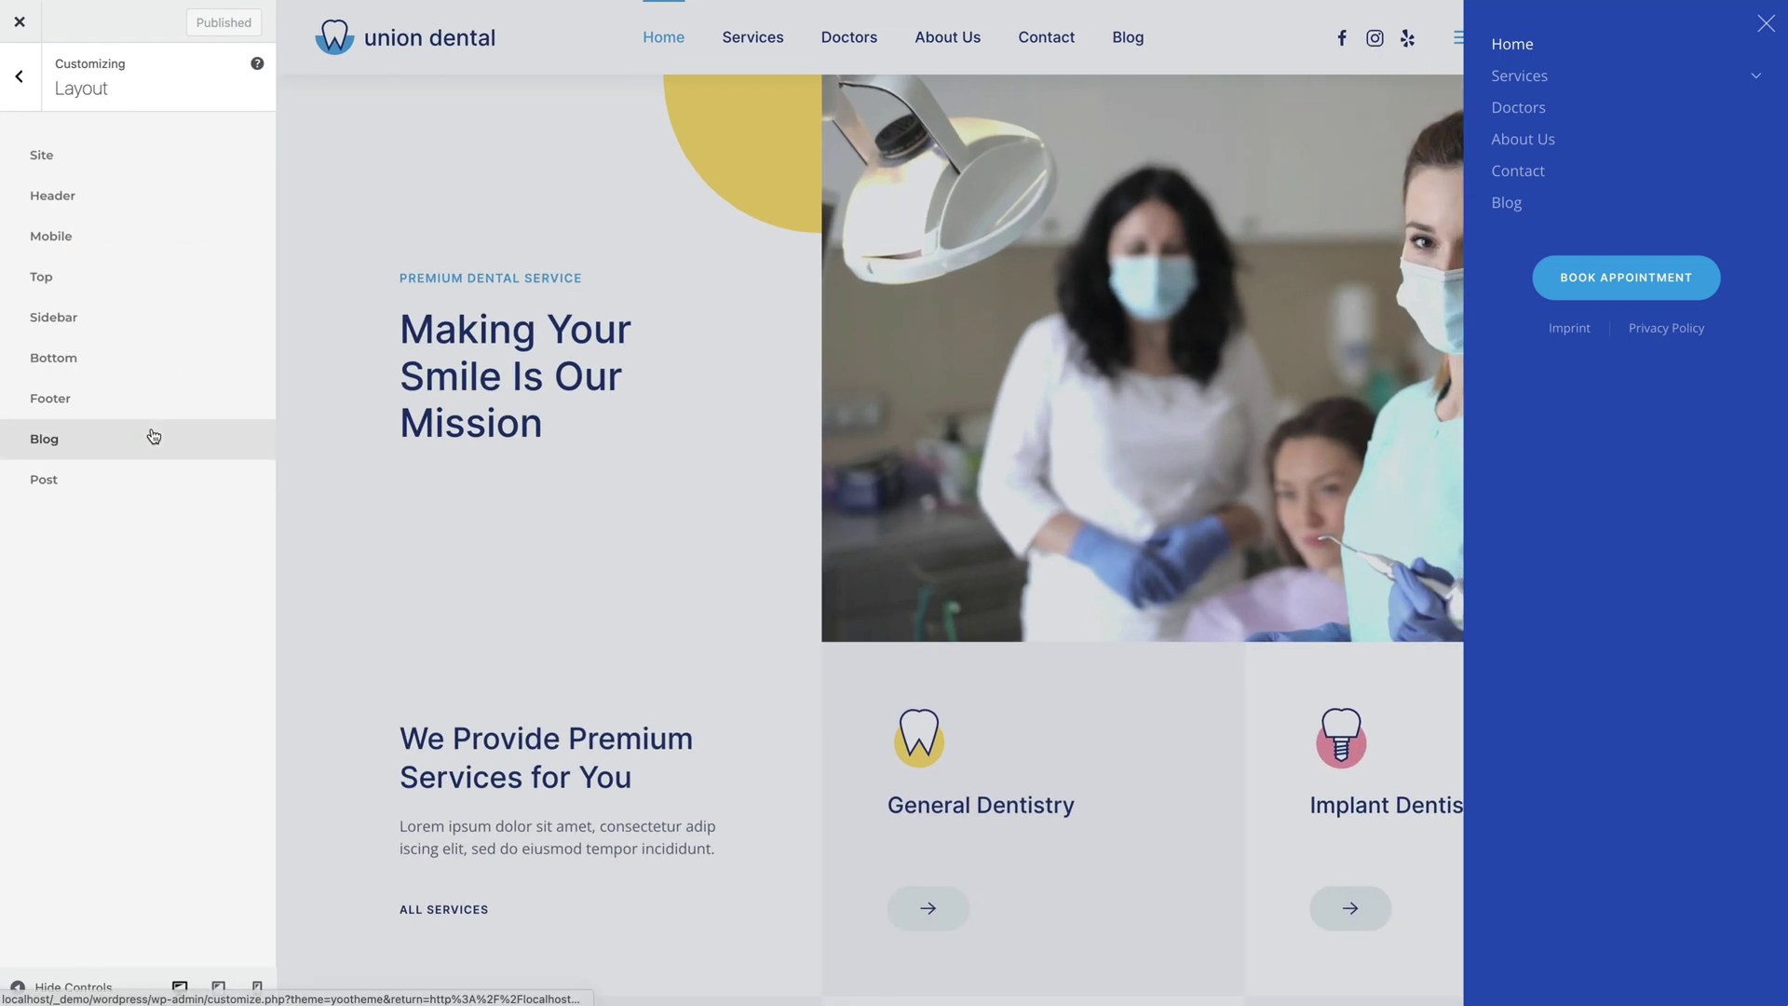
click(176, 197)
scroll(178, 220, down, 3)
scroll(178, 220, down, 7)
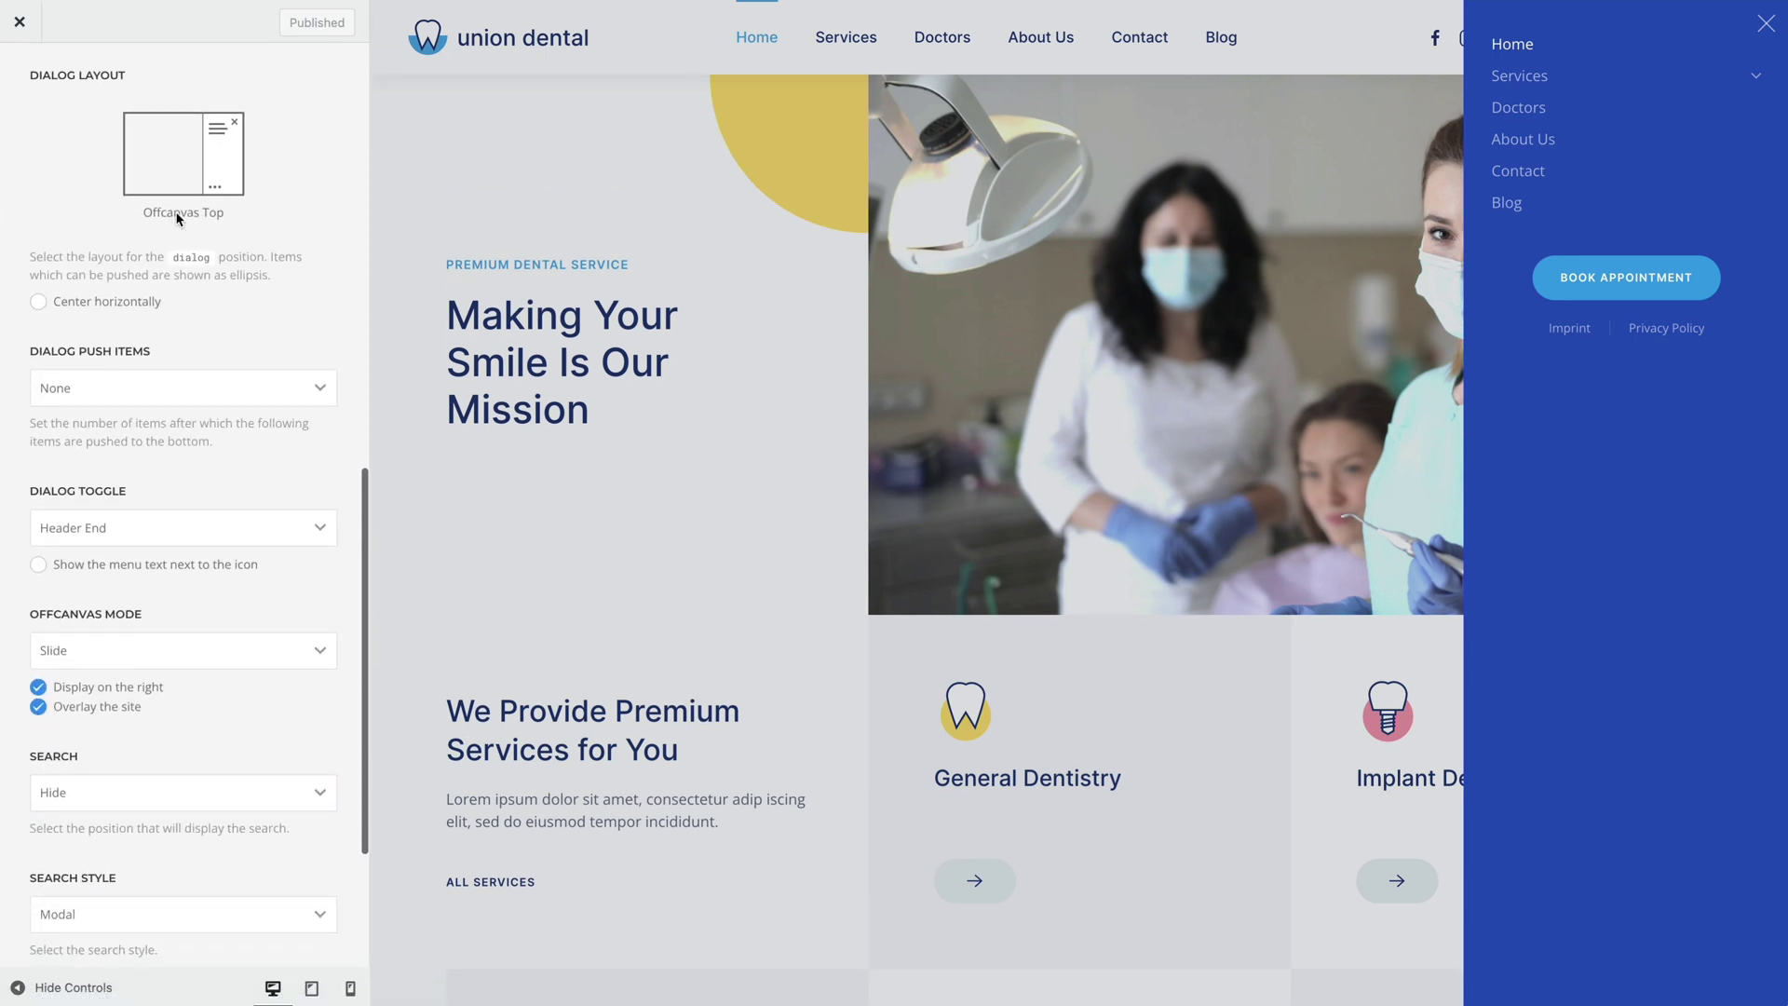
click(284, 204)
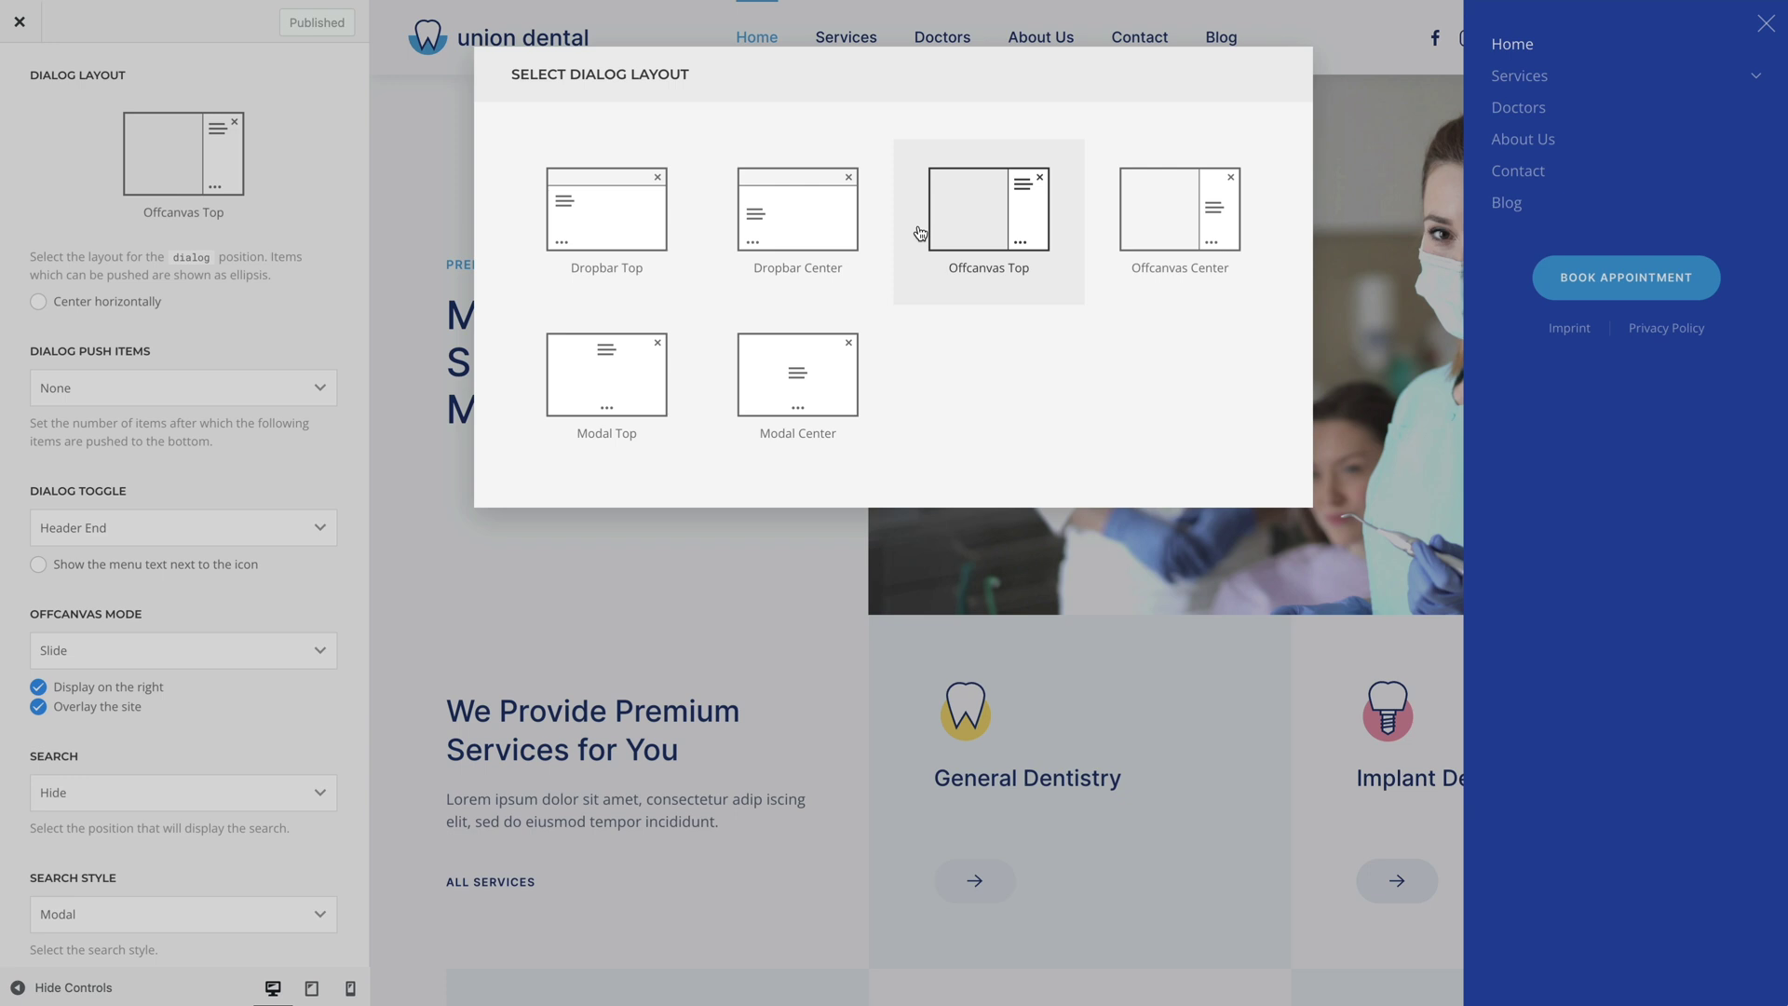
click(408, 232)
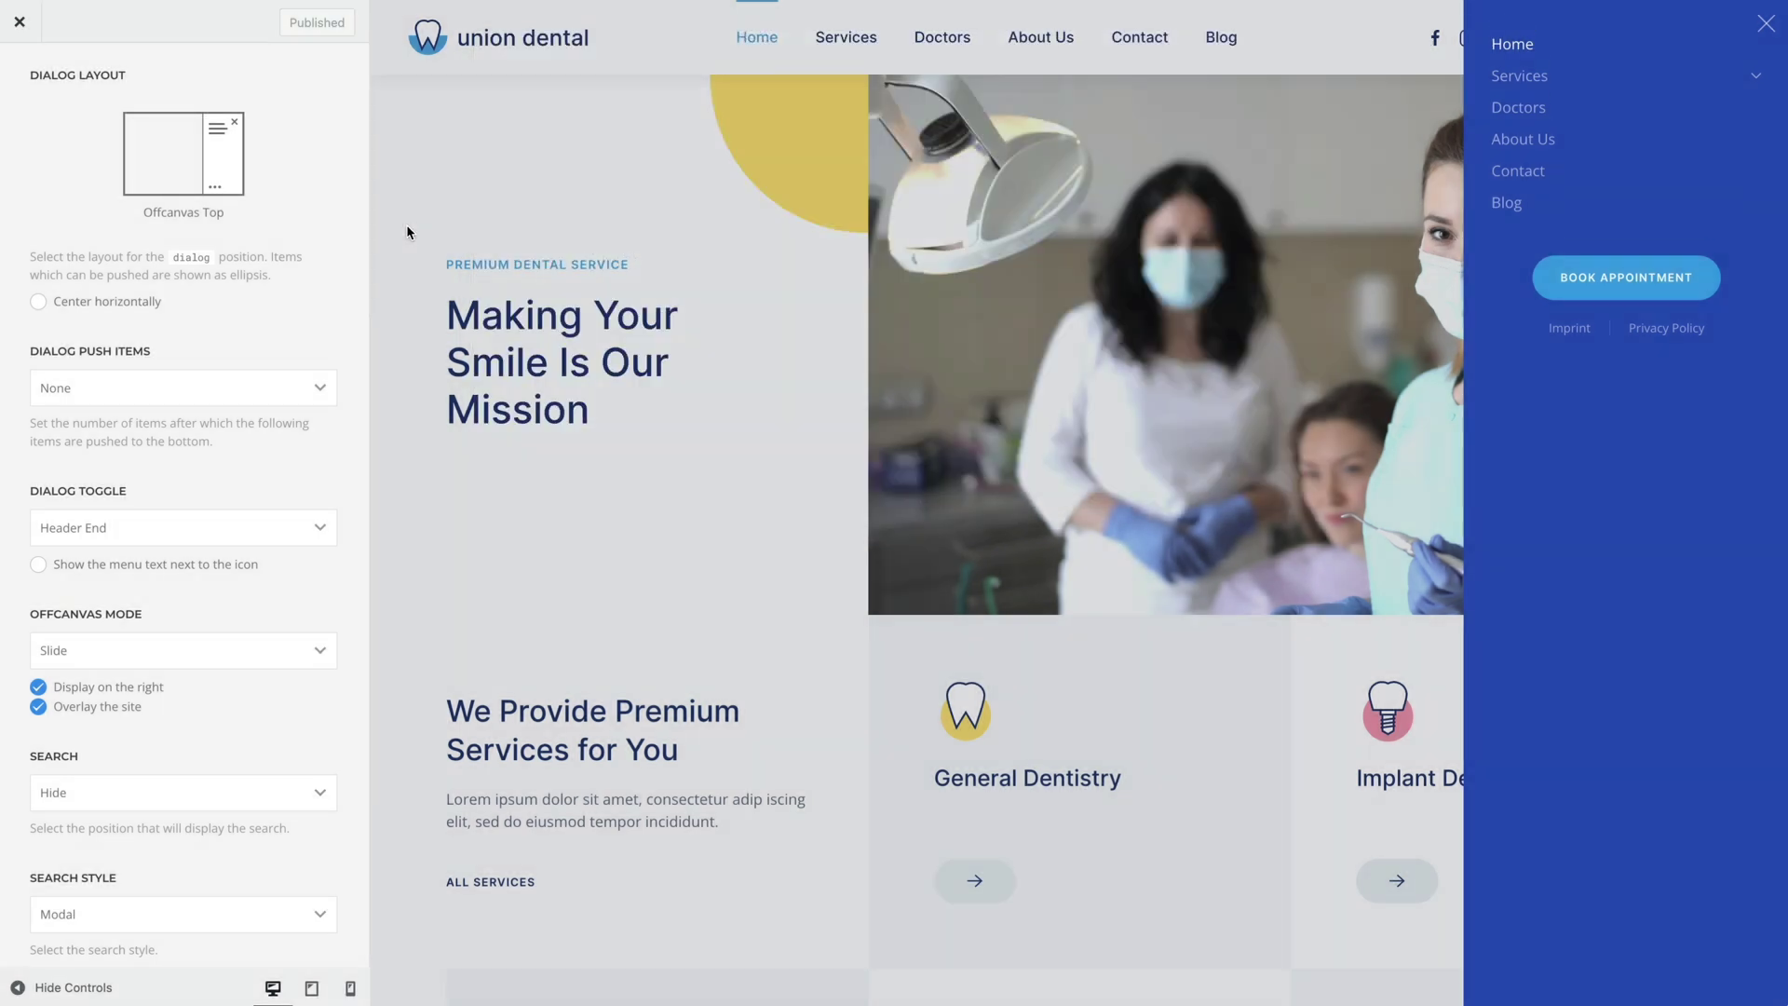
click(38, 302)
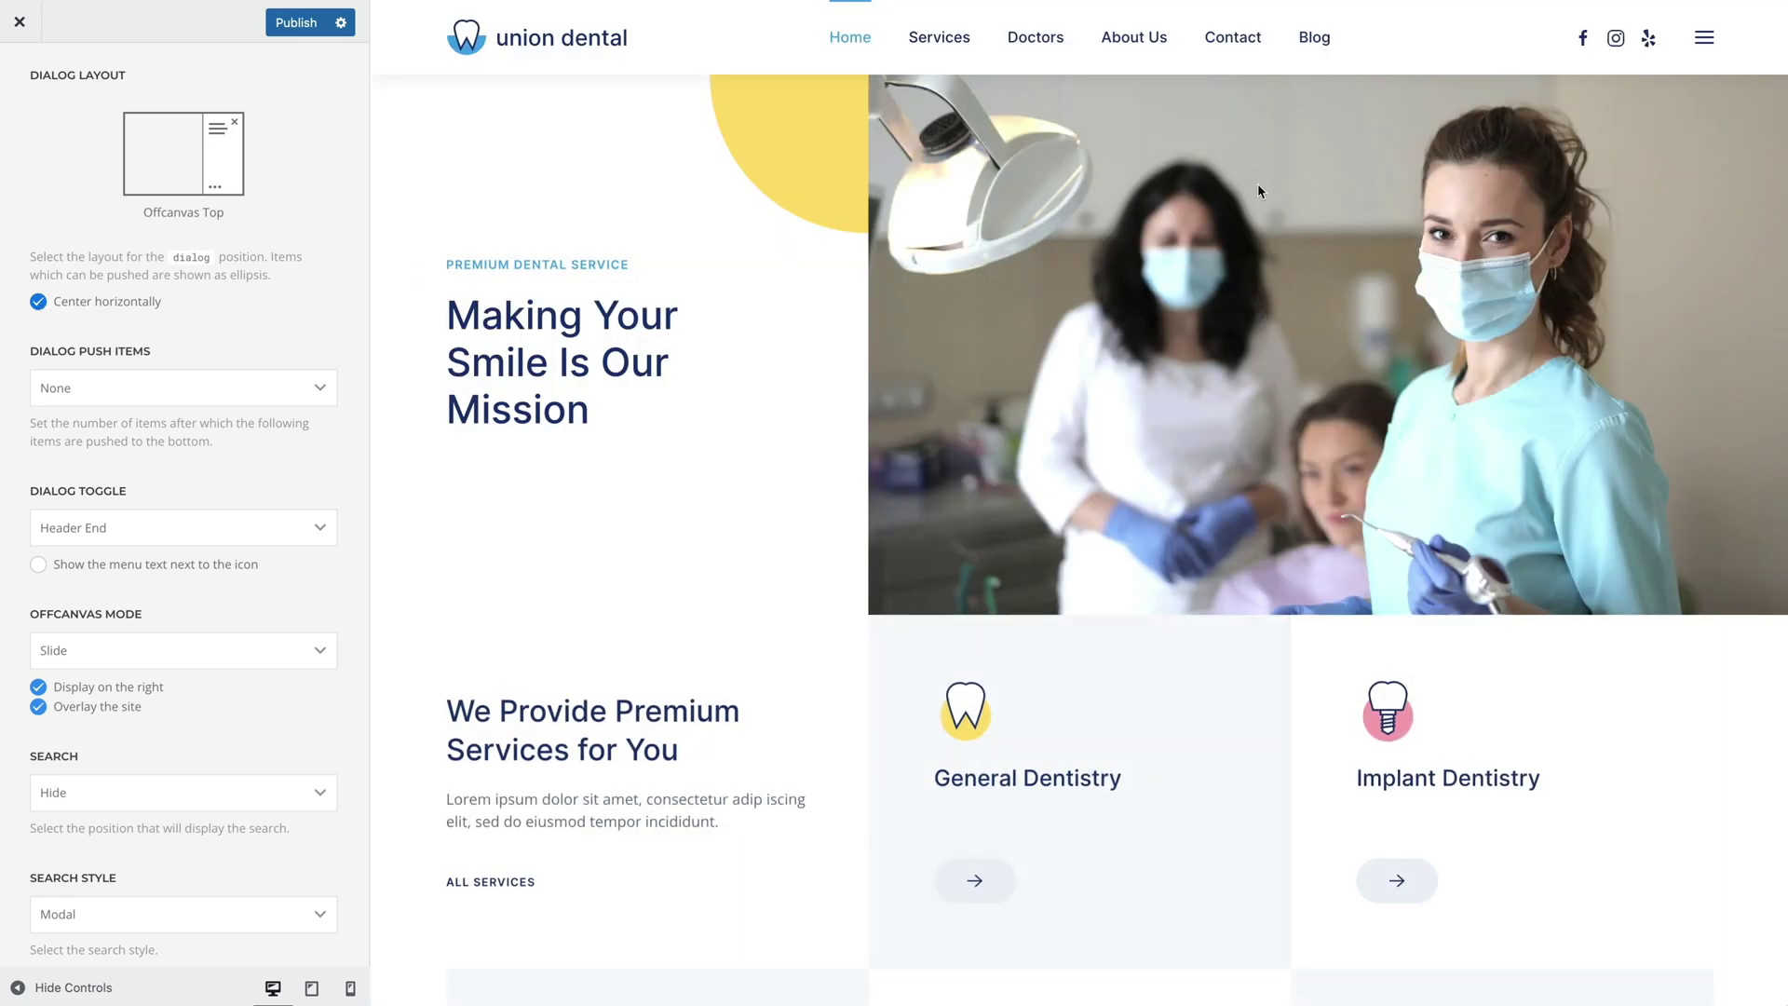
- Set Dialog Push Items to After 1 Item and check the dialog in the preview
click(1698, 51)
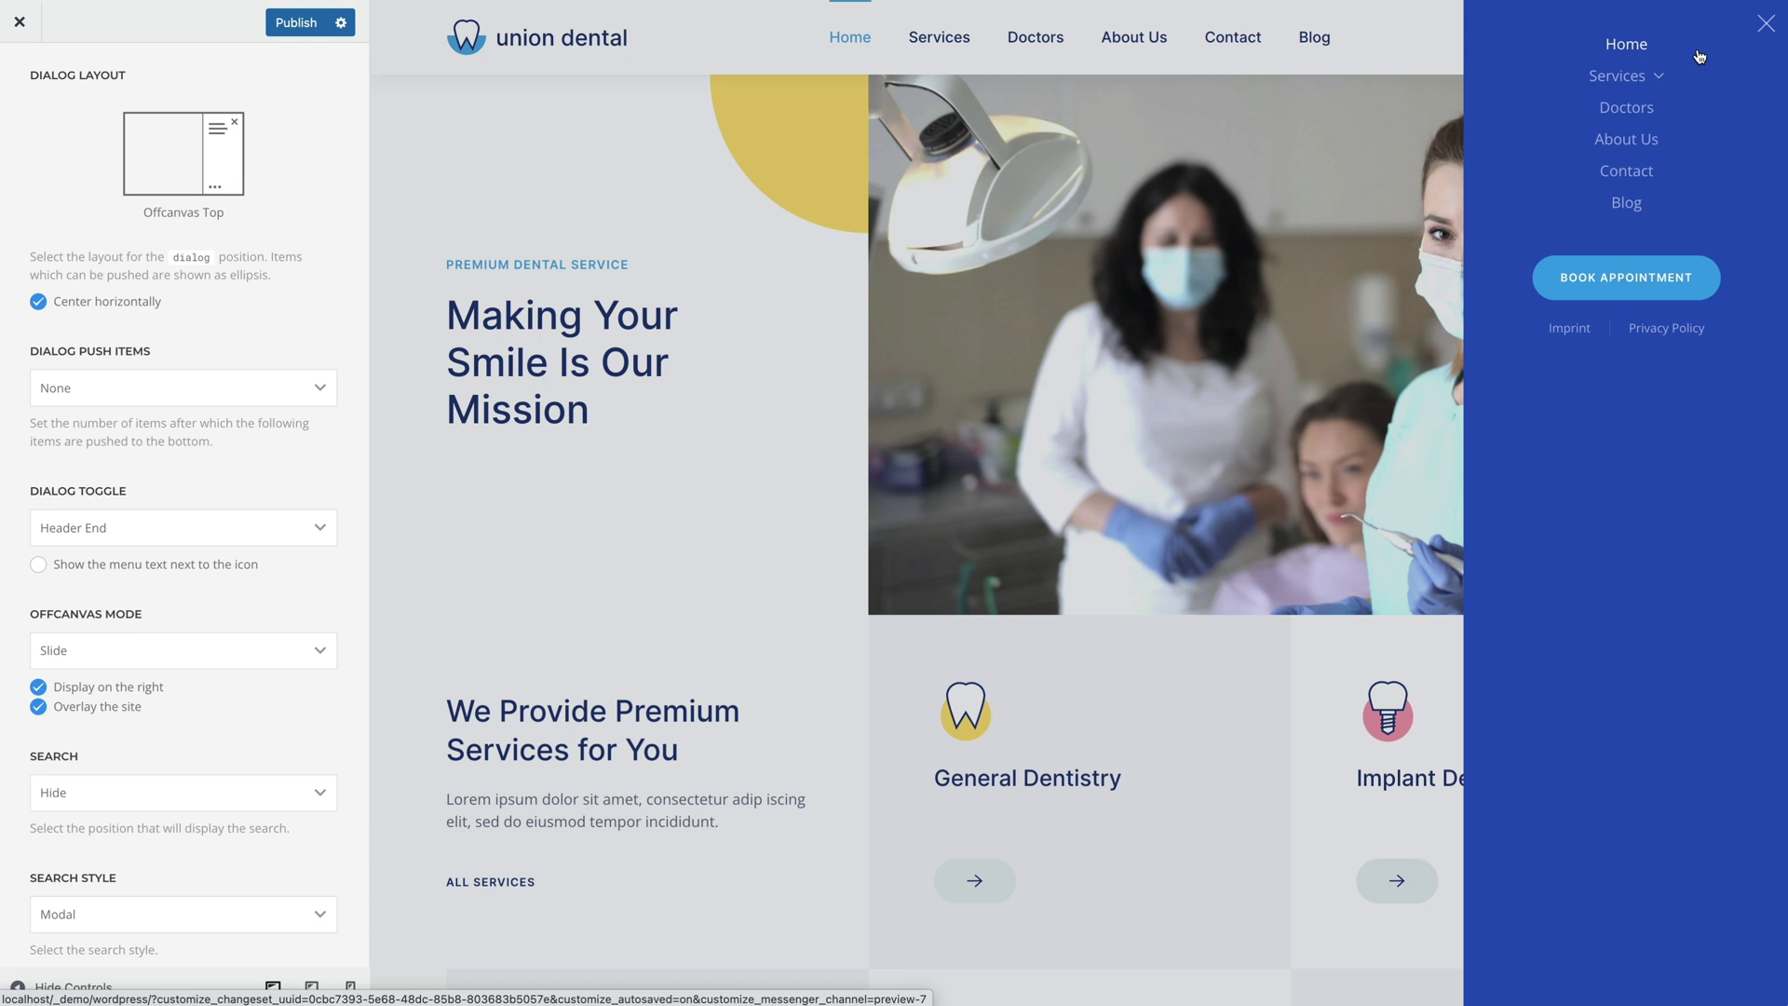
click(253, 386)
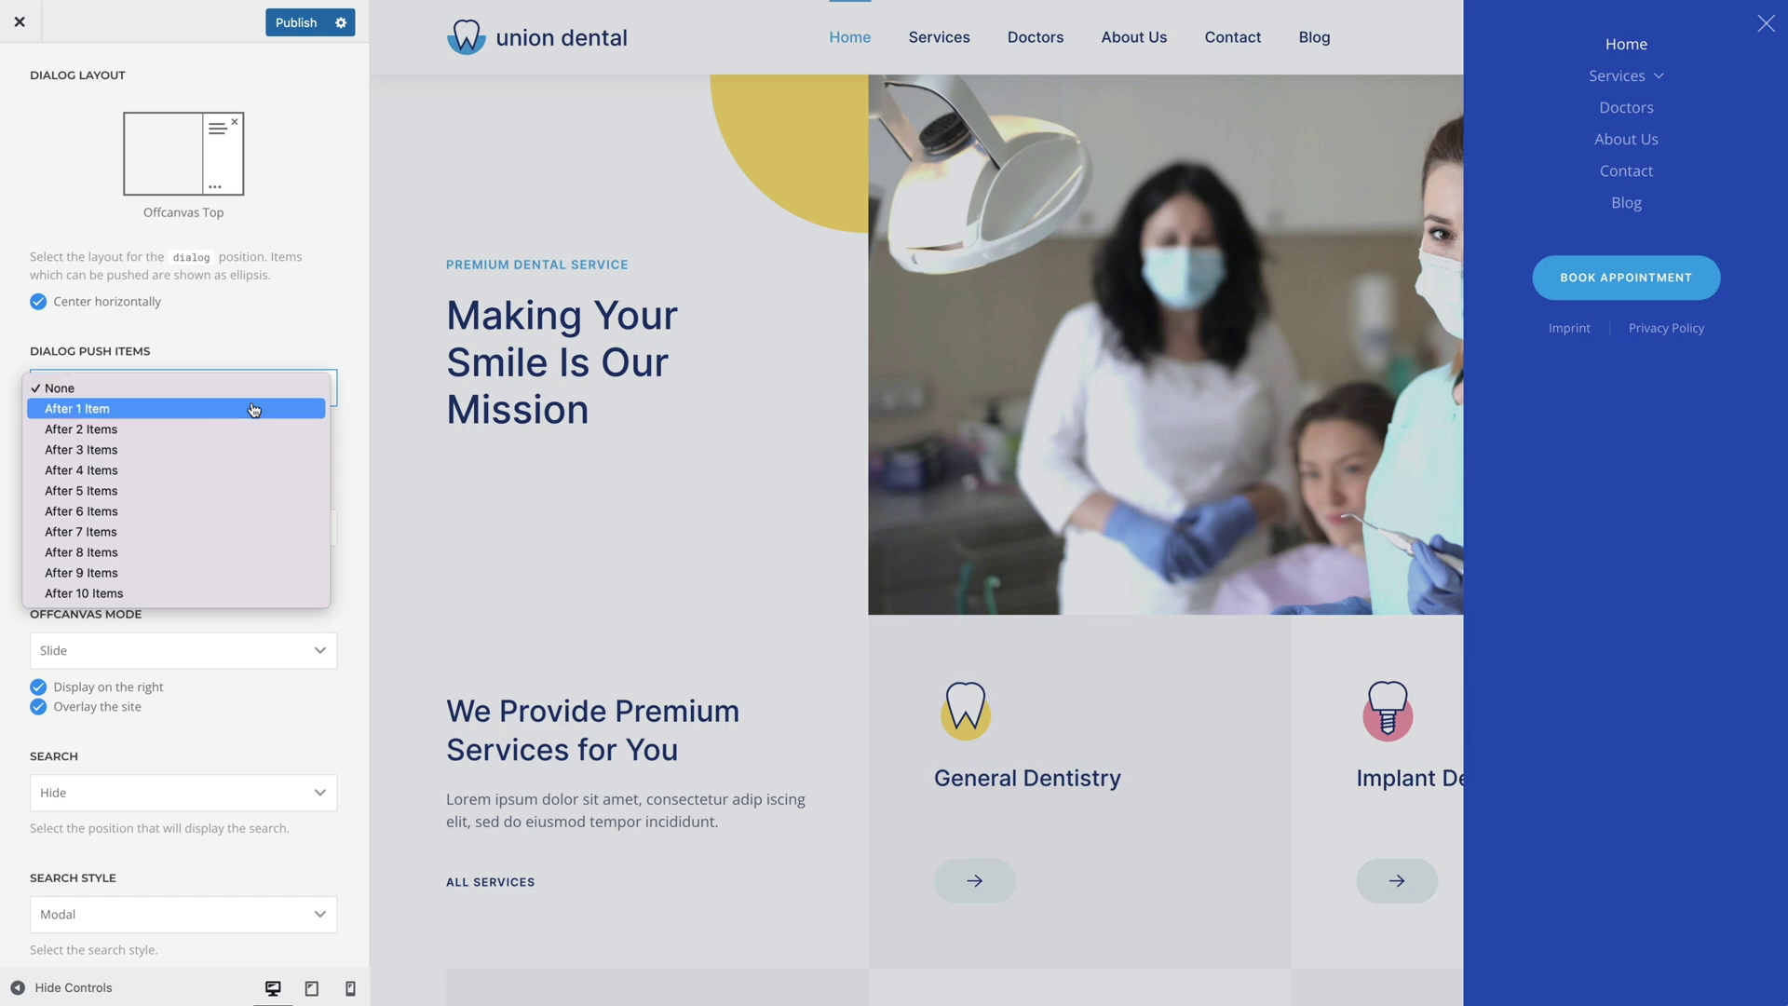
click(253, 409)
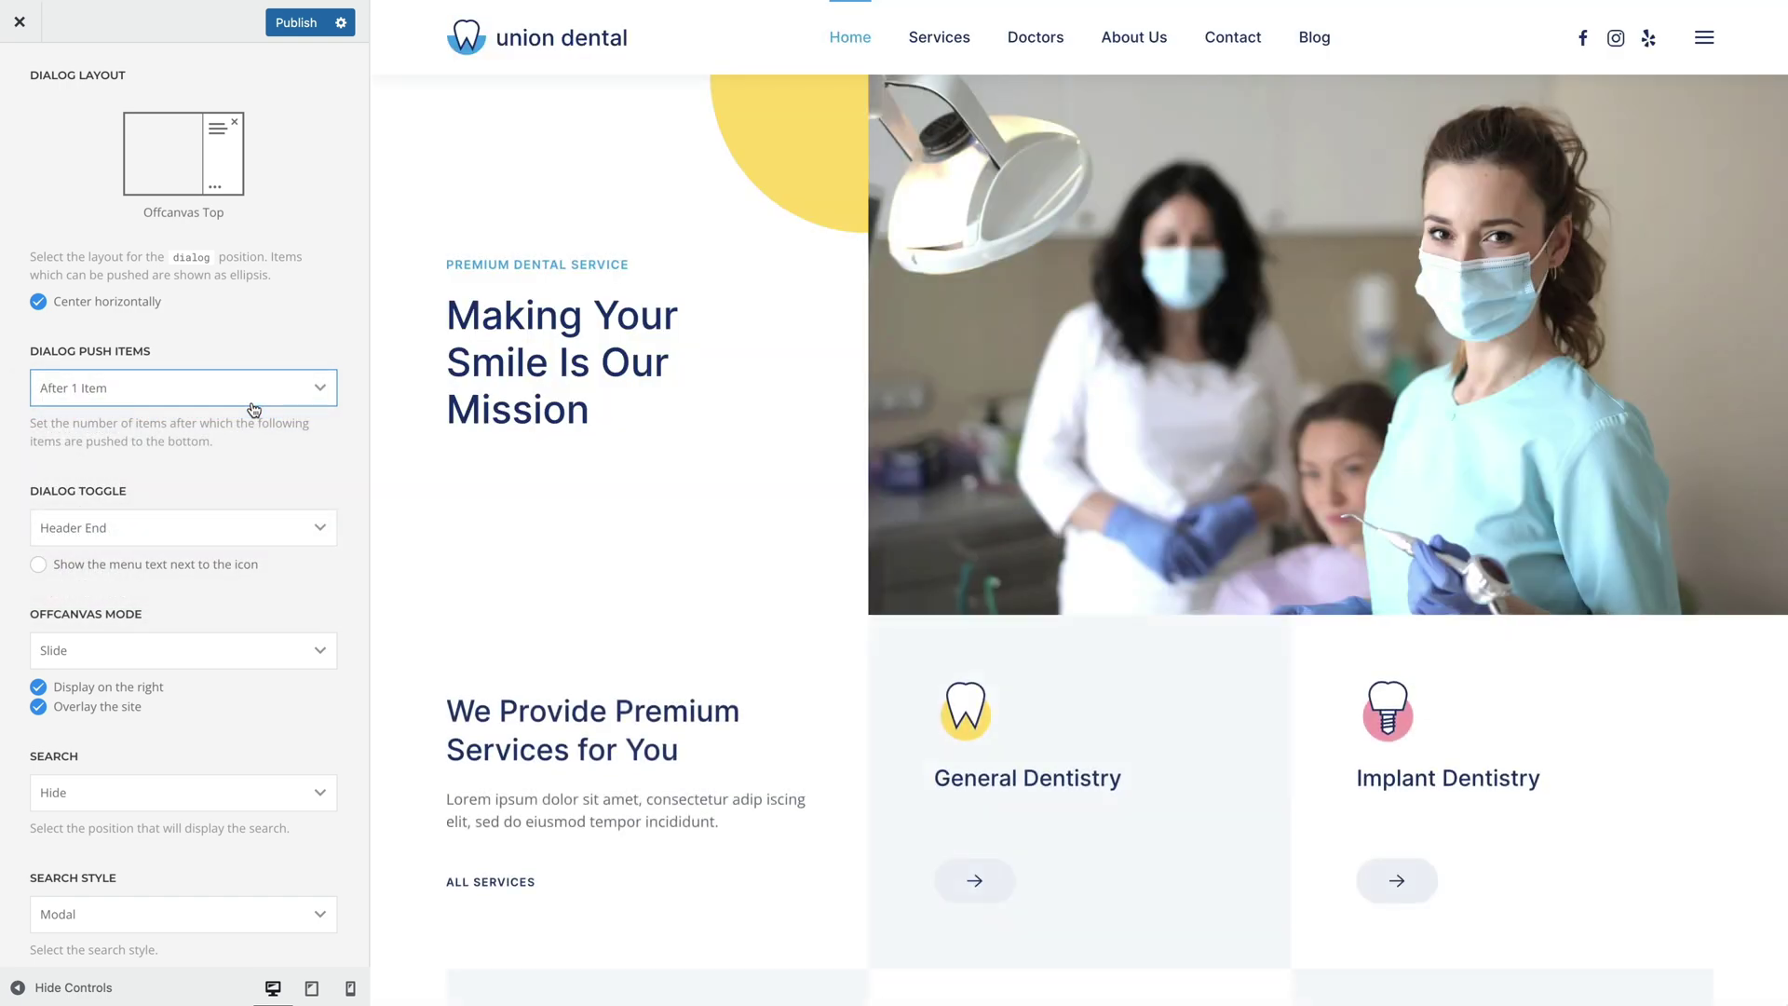
click(1703, 42)
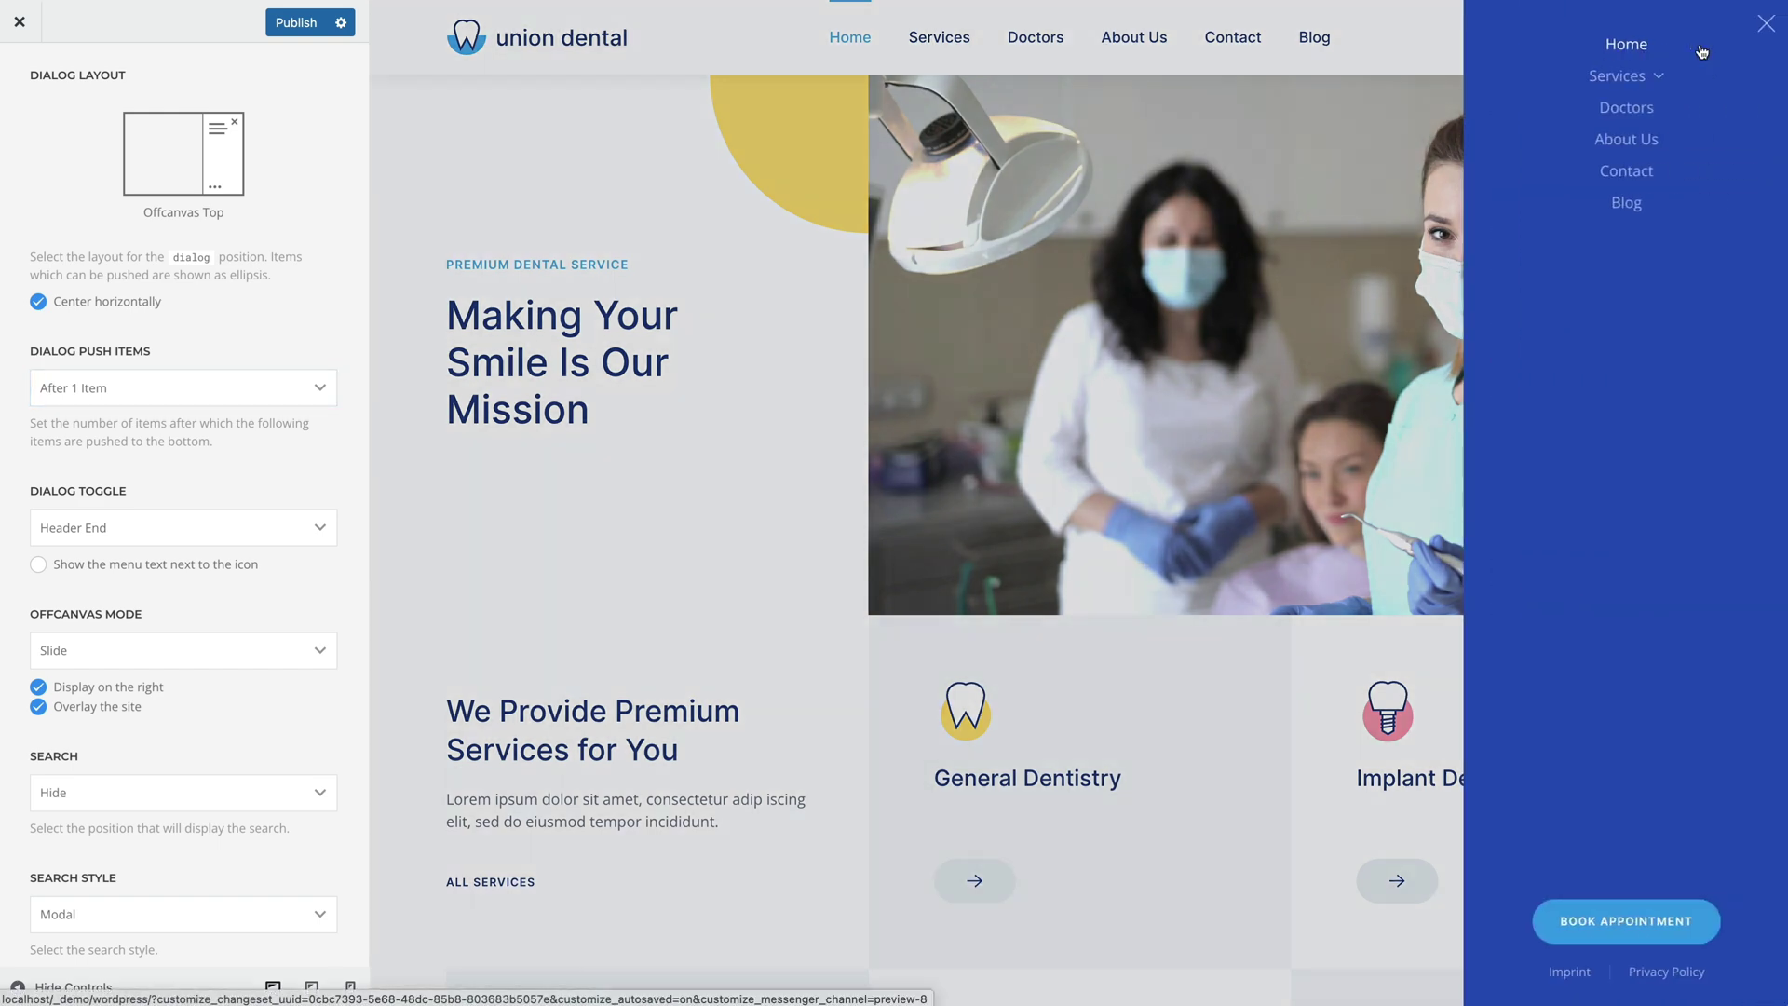
click(1402, 71)
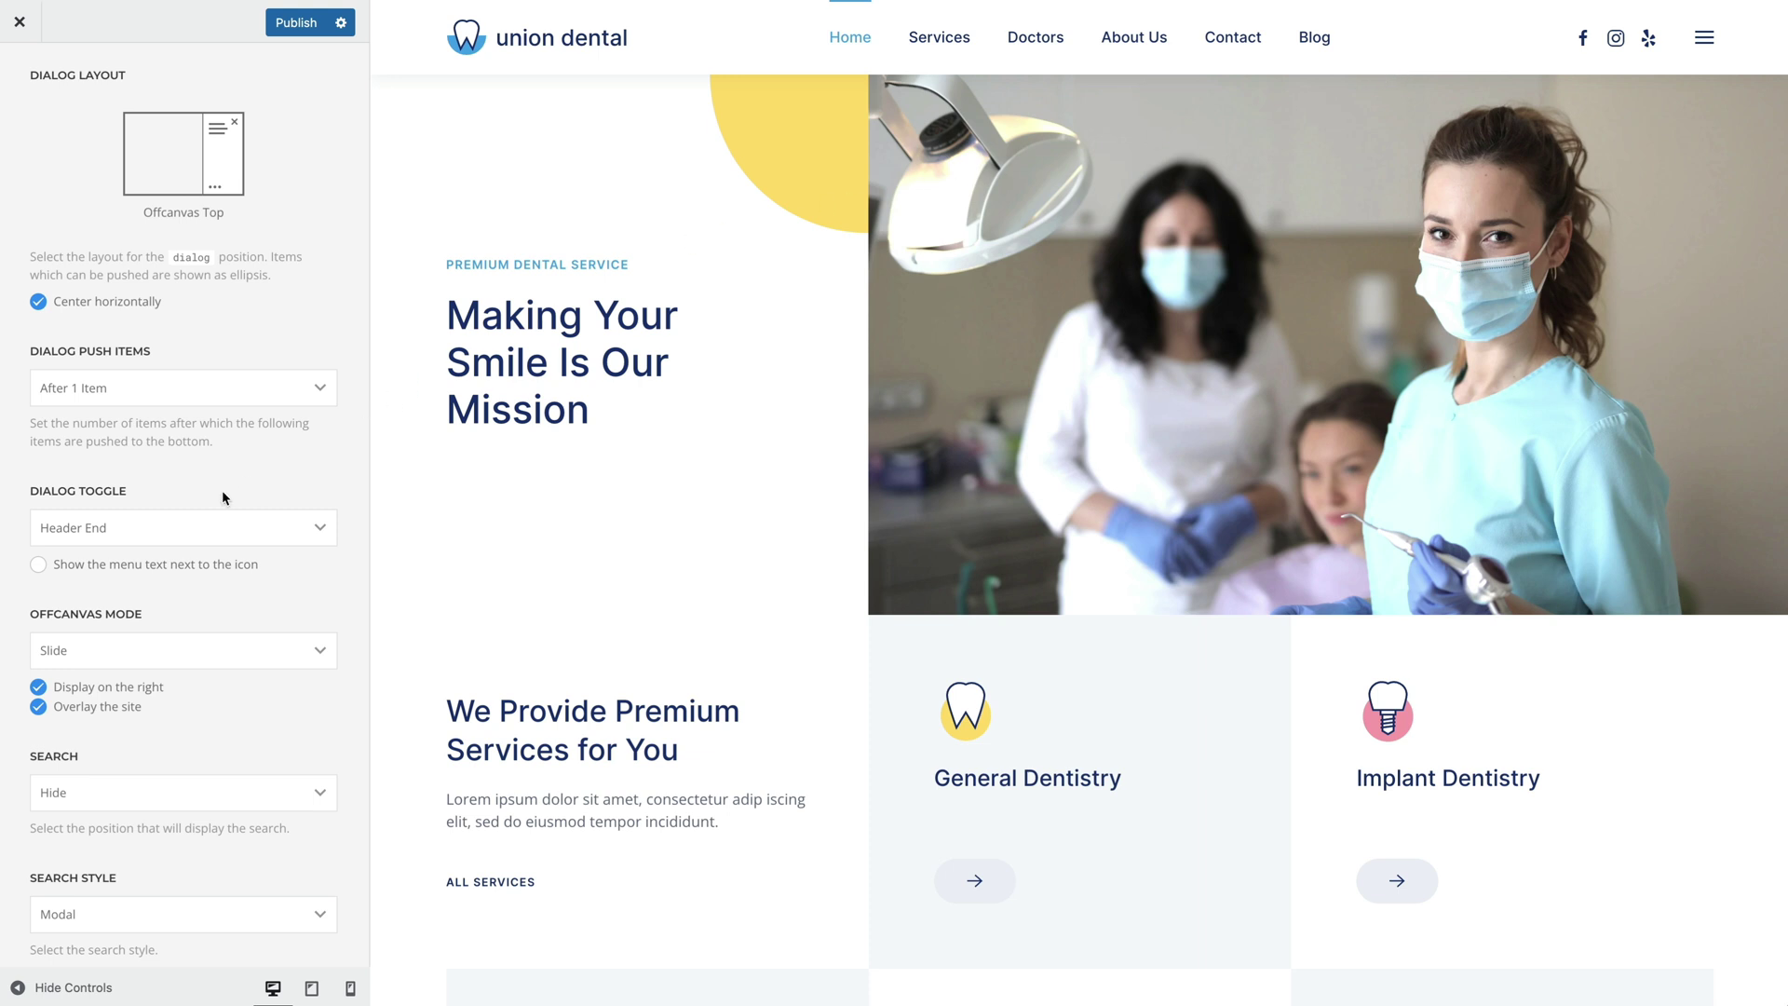
click(184, 527)
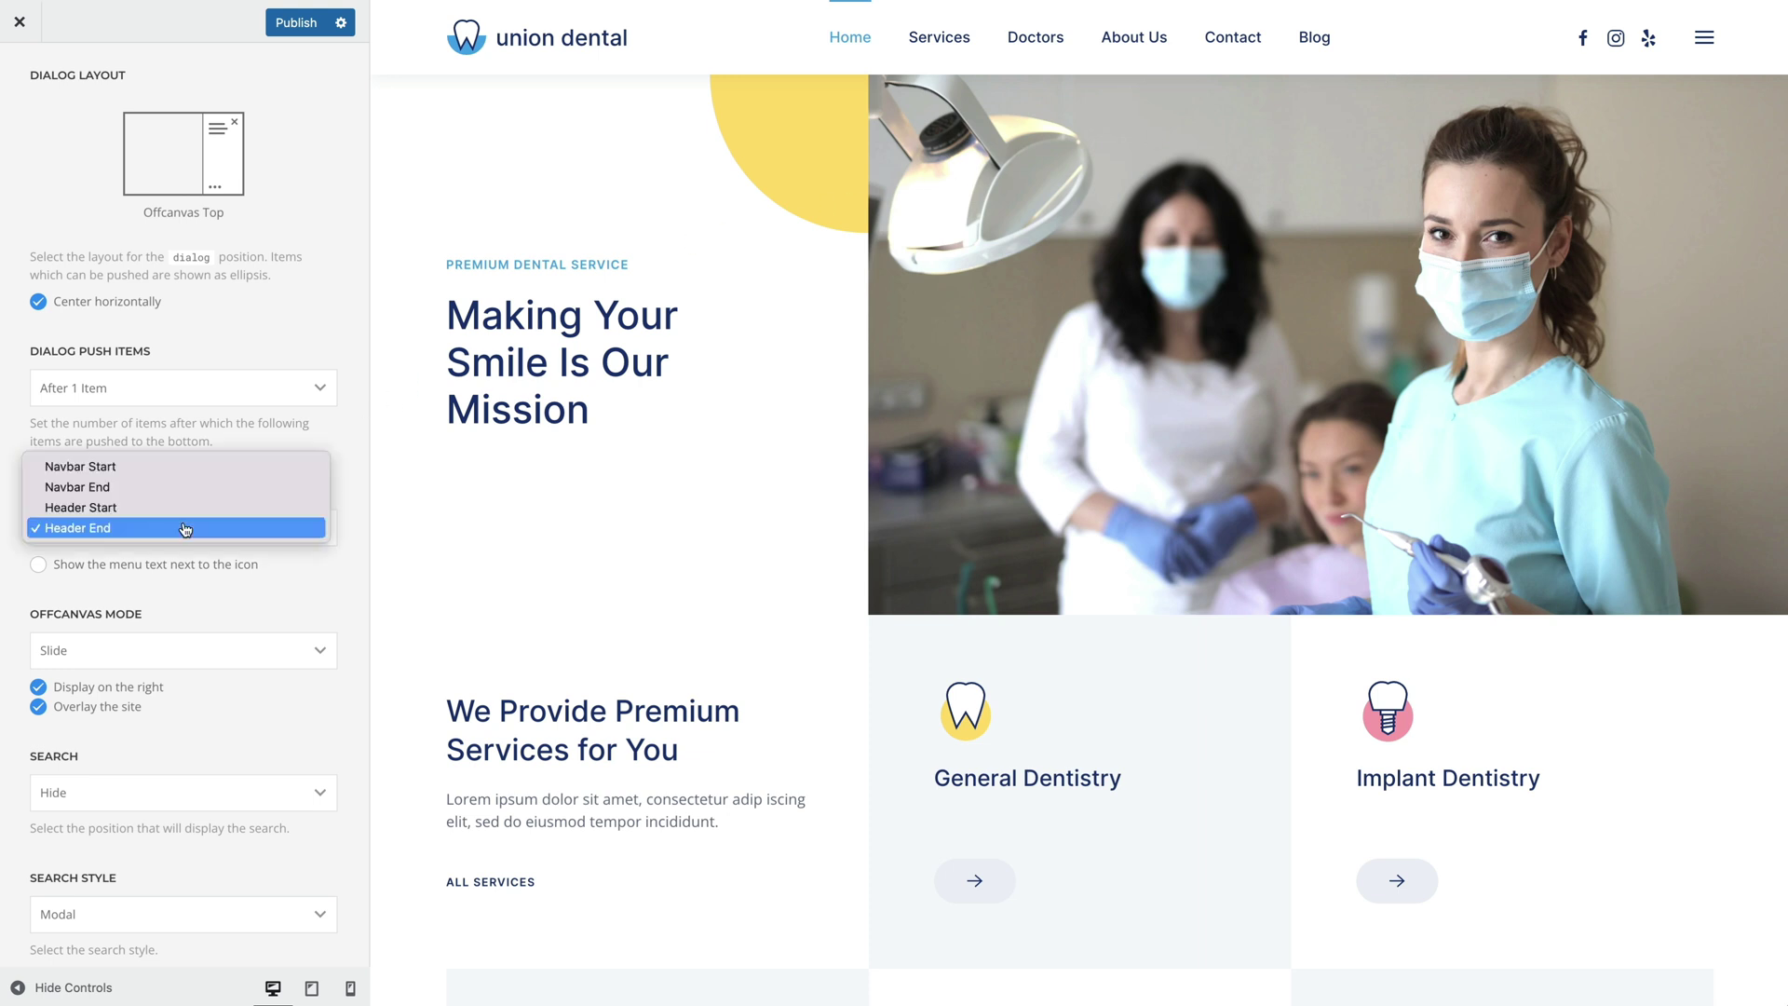
click(192, 466)
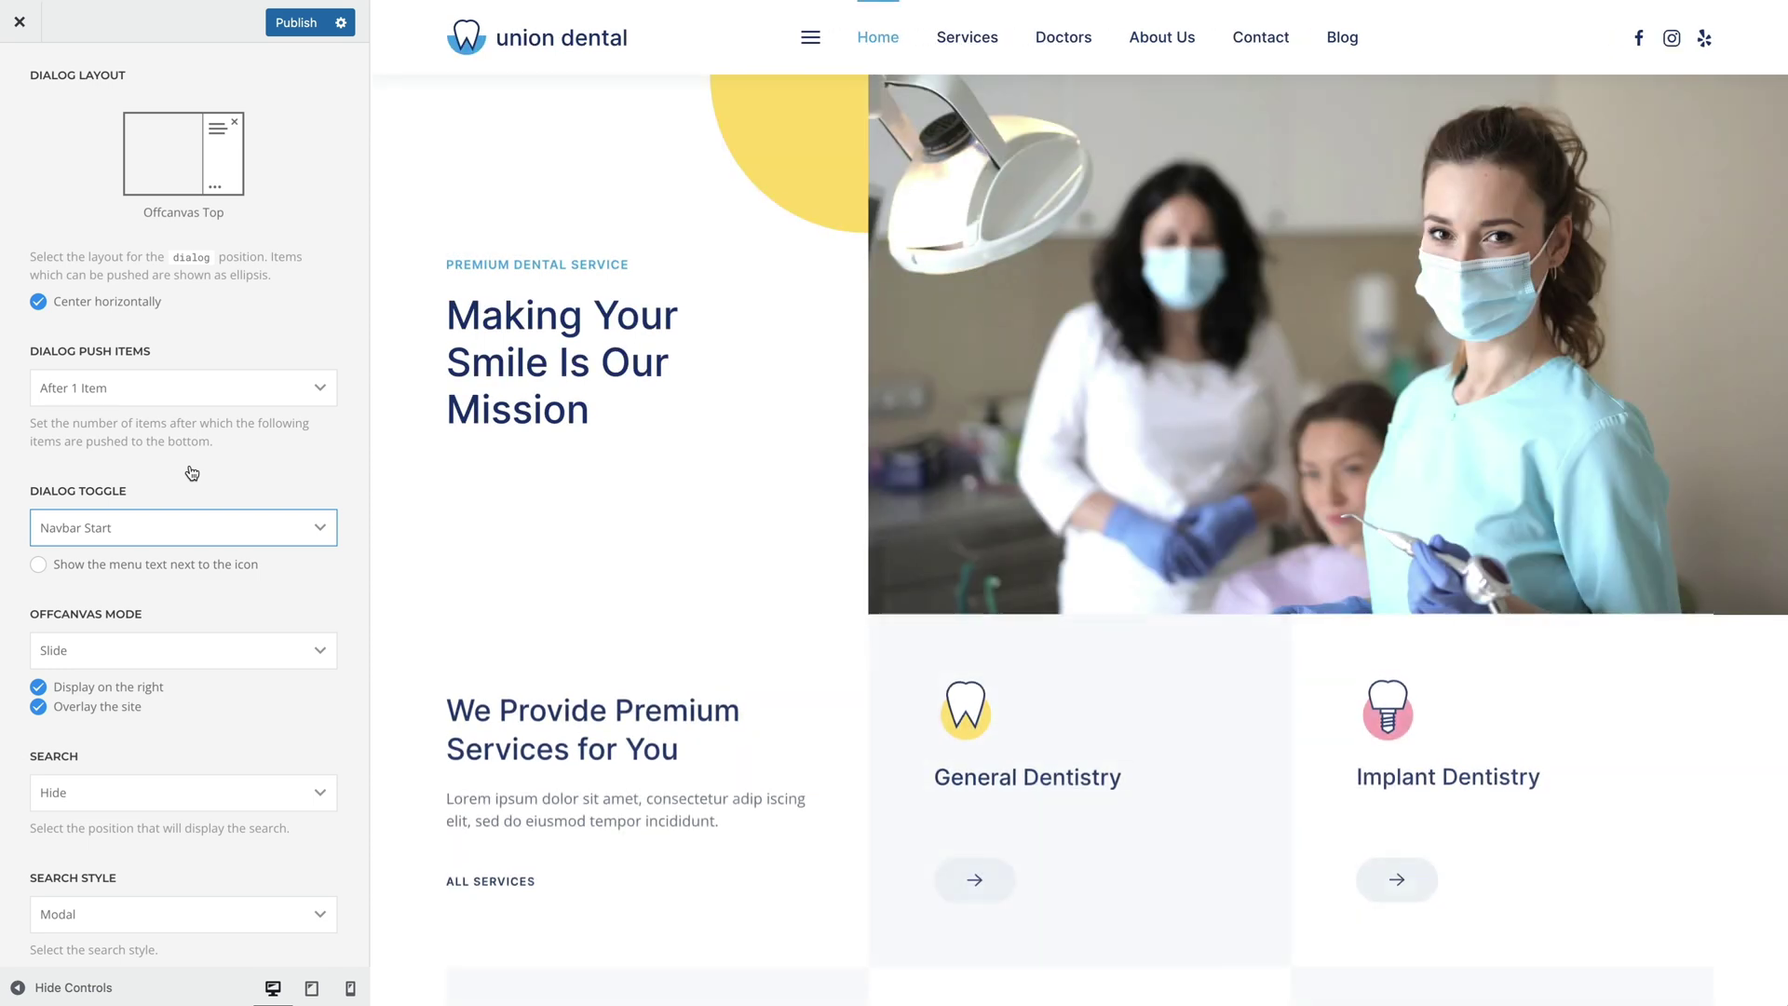
click(191, 528)
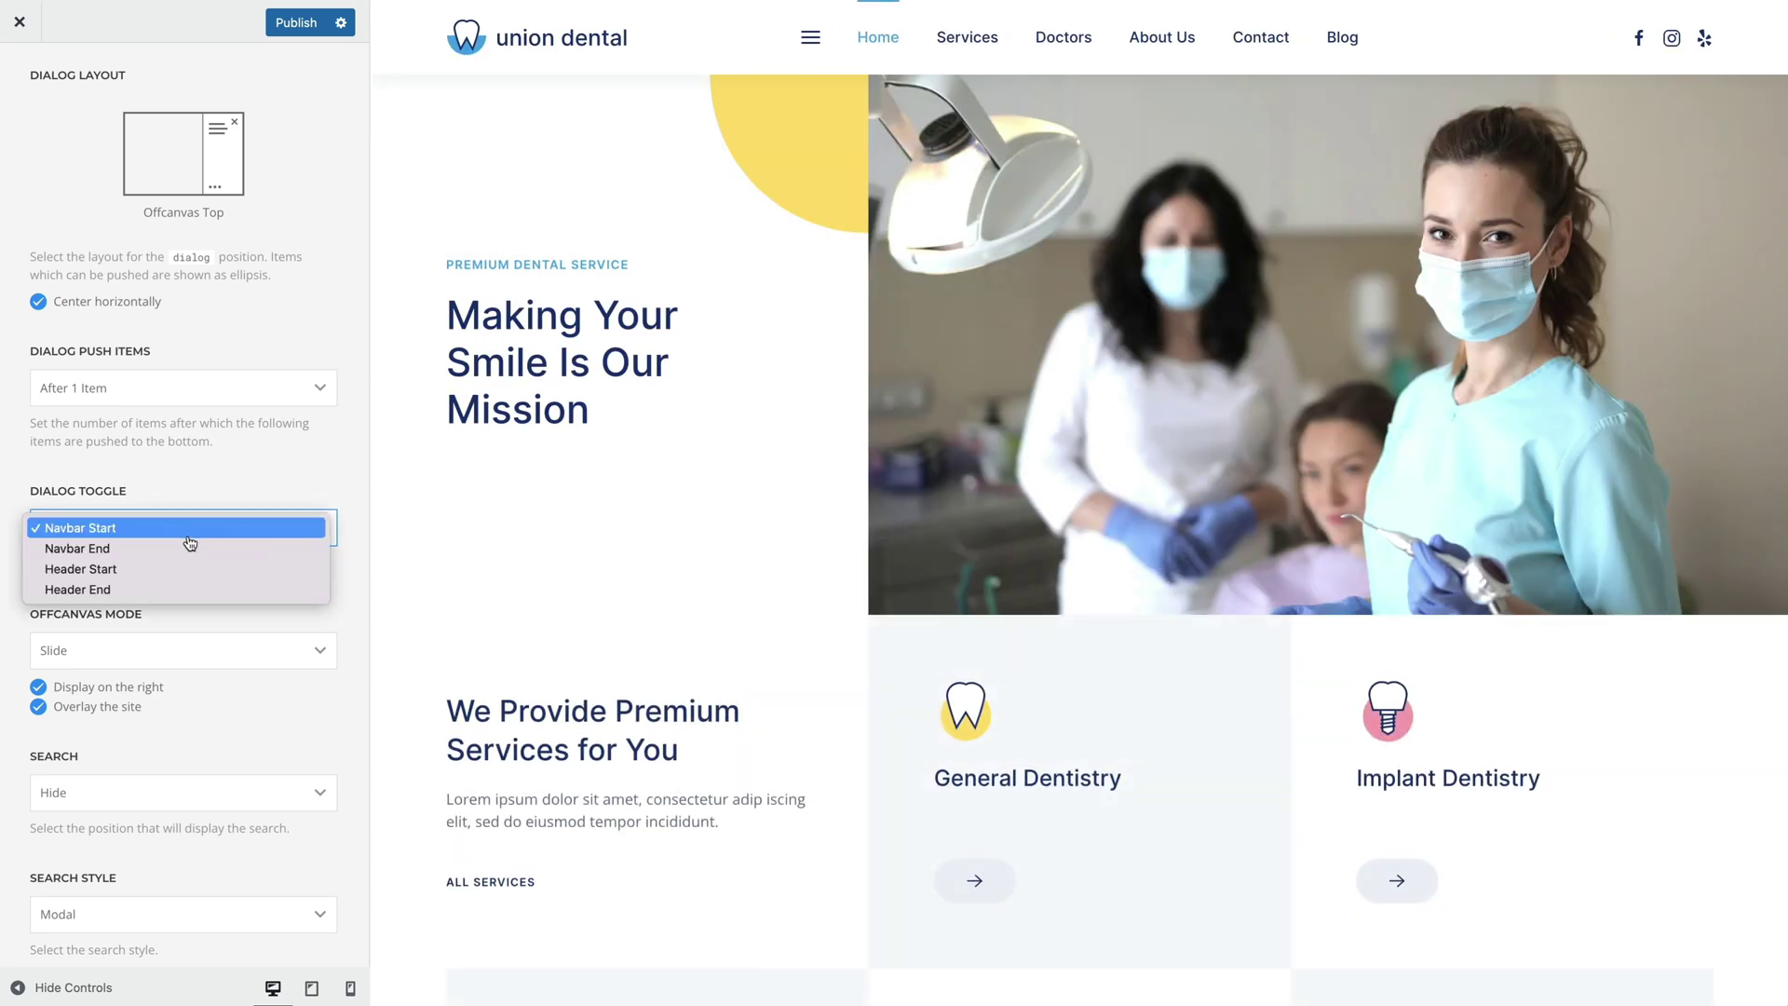
click(190, 548)
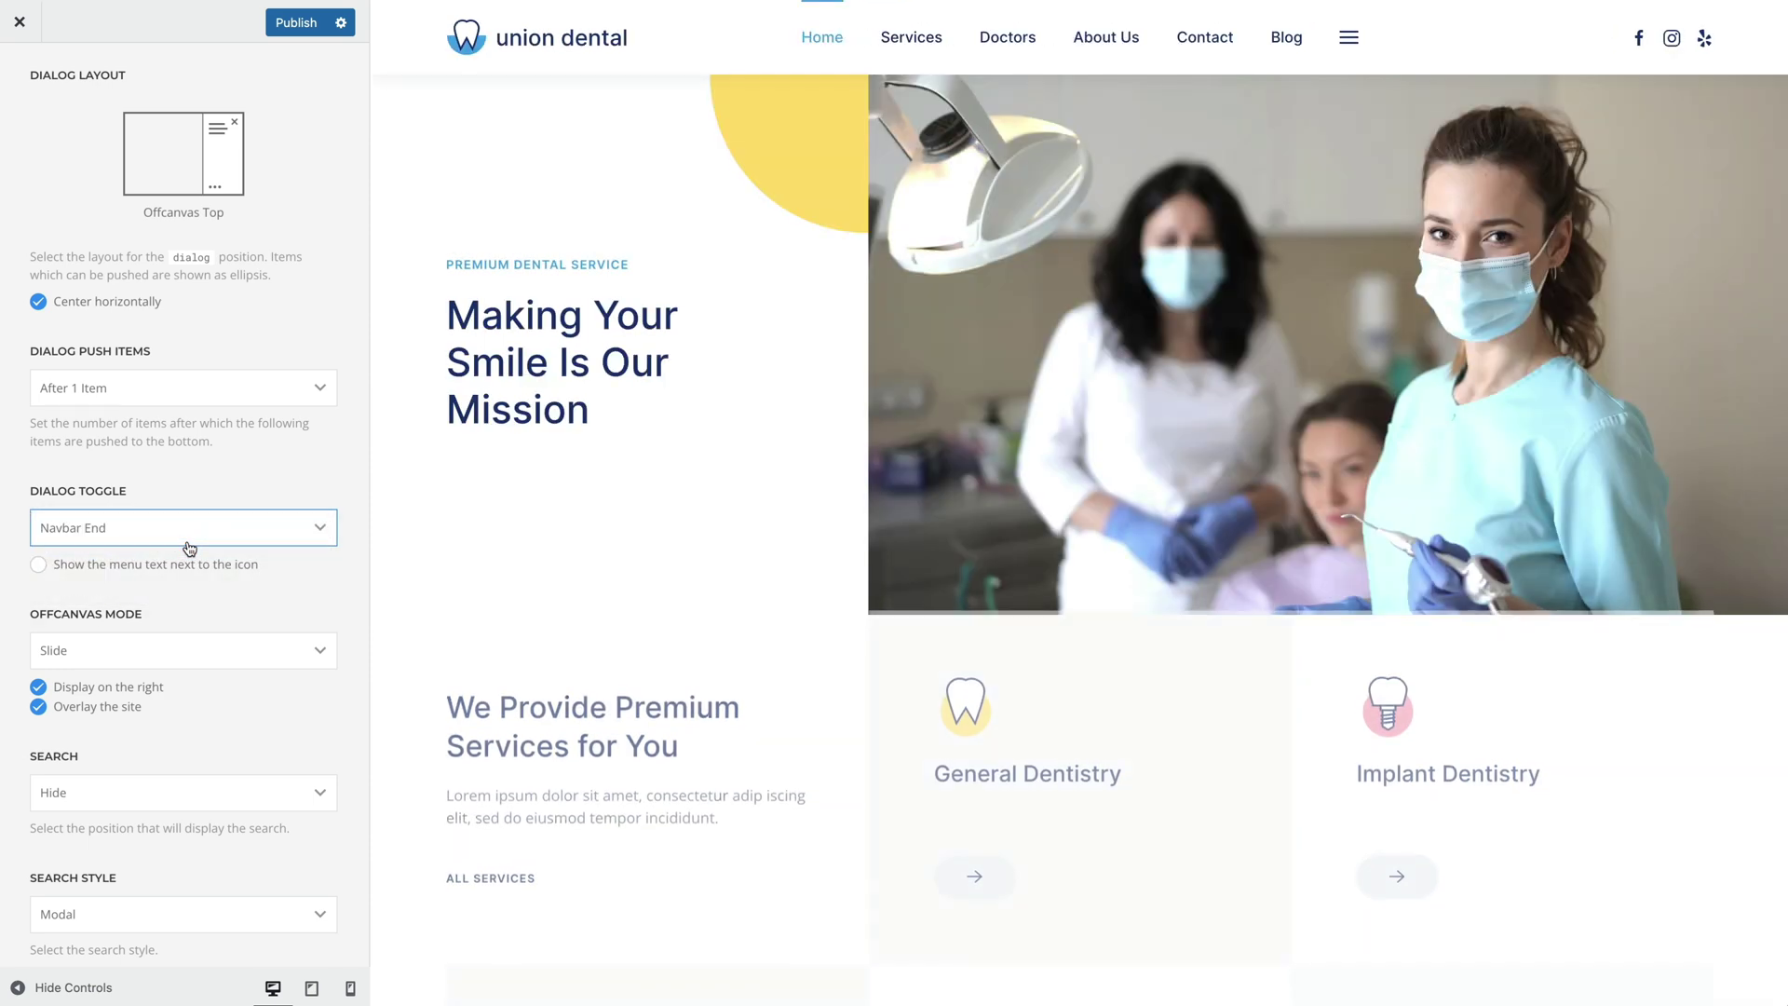
click(190, 548)
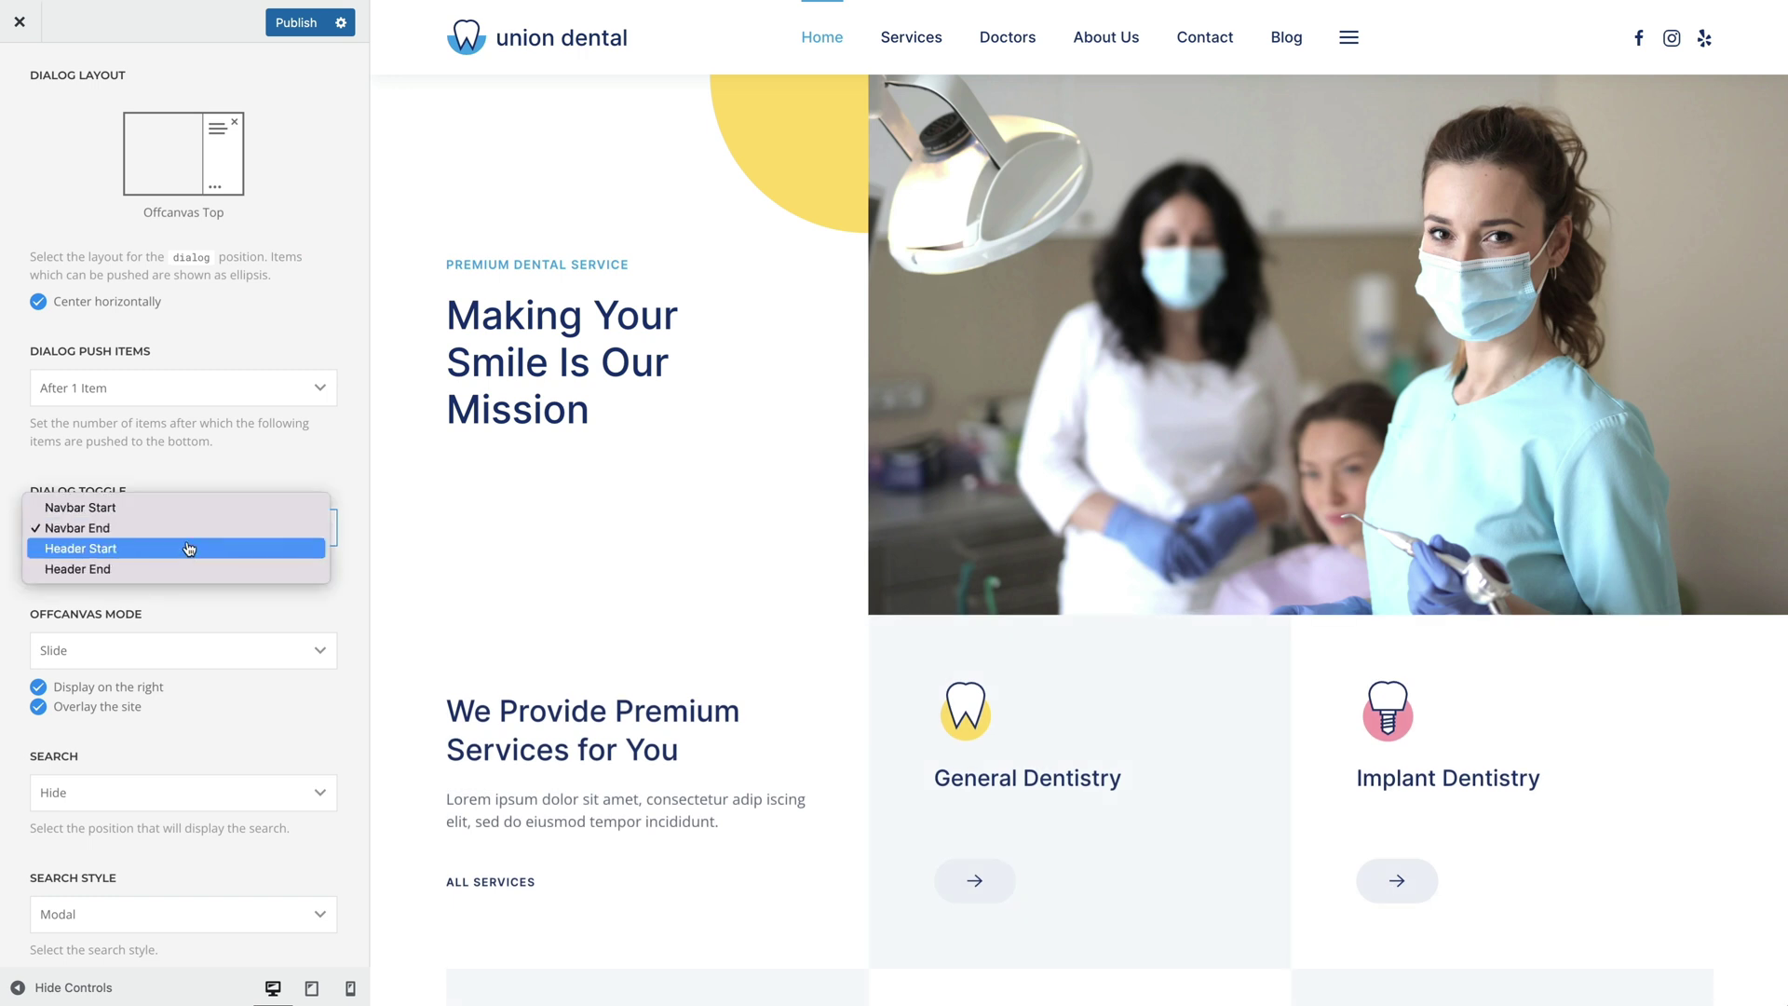
click(190, 550)
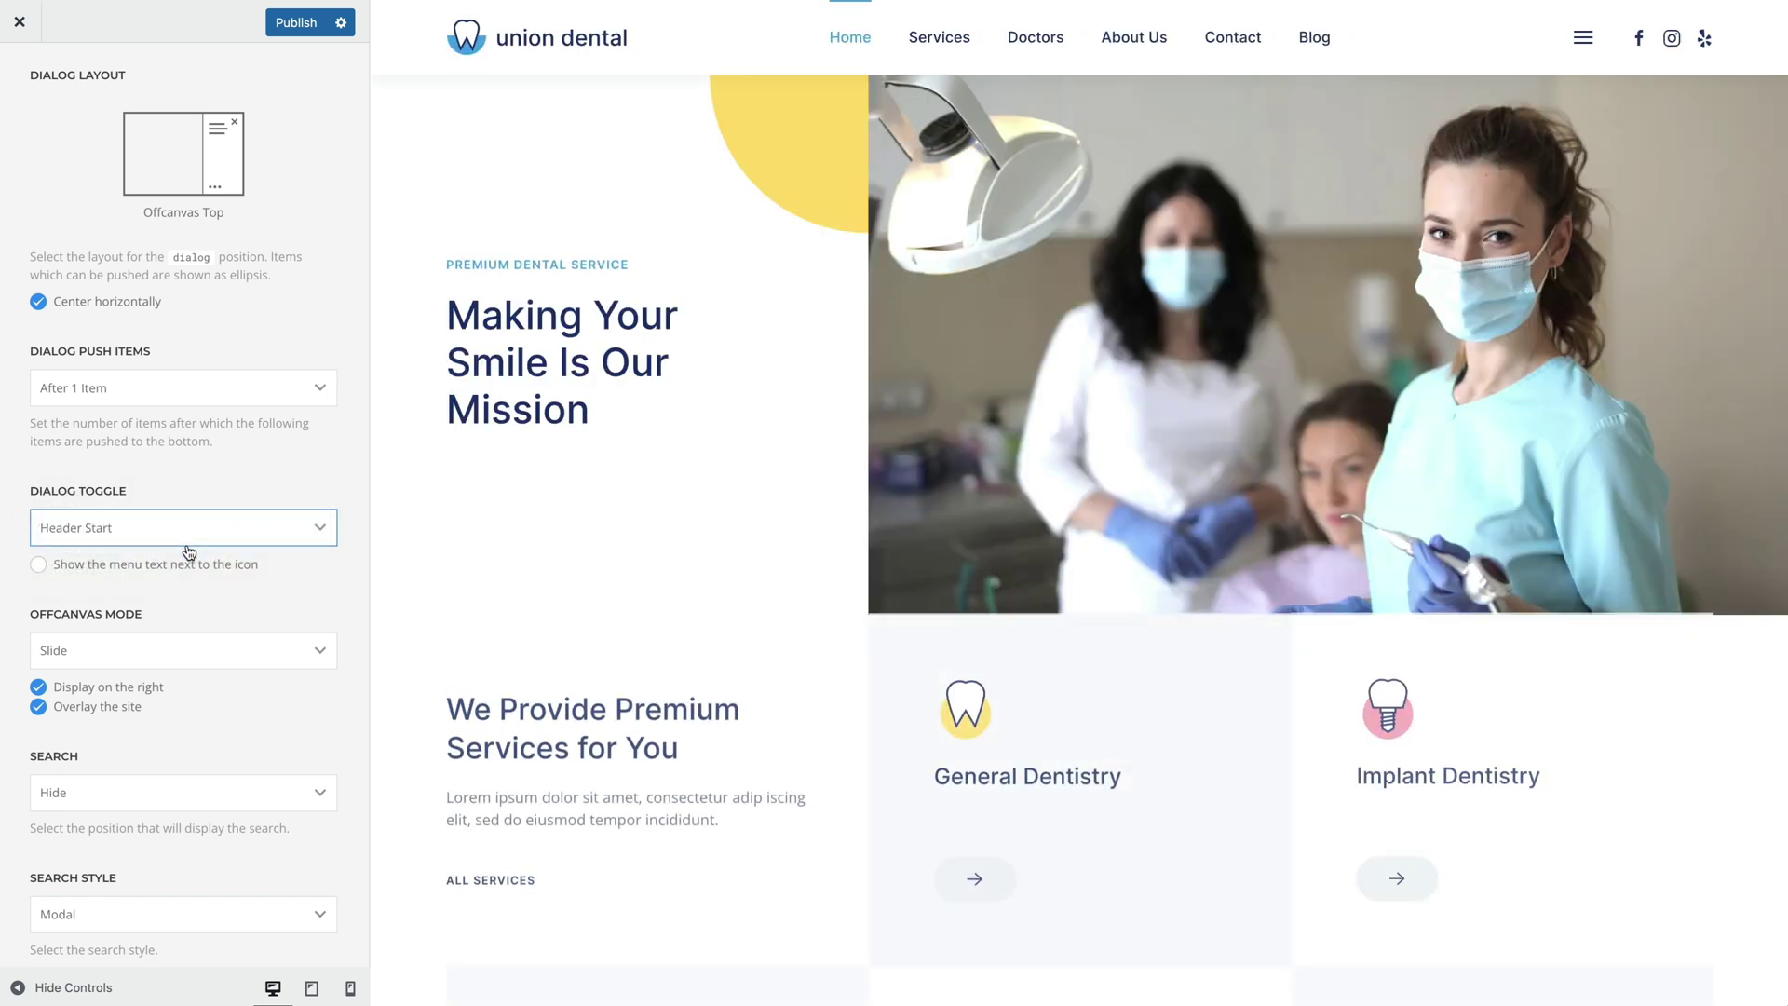
click(185, 533)
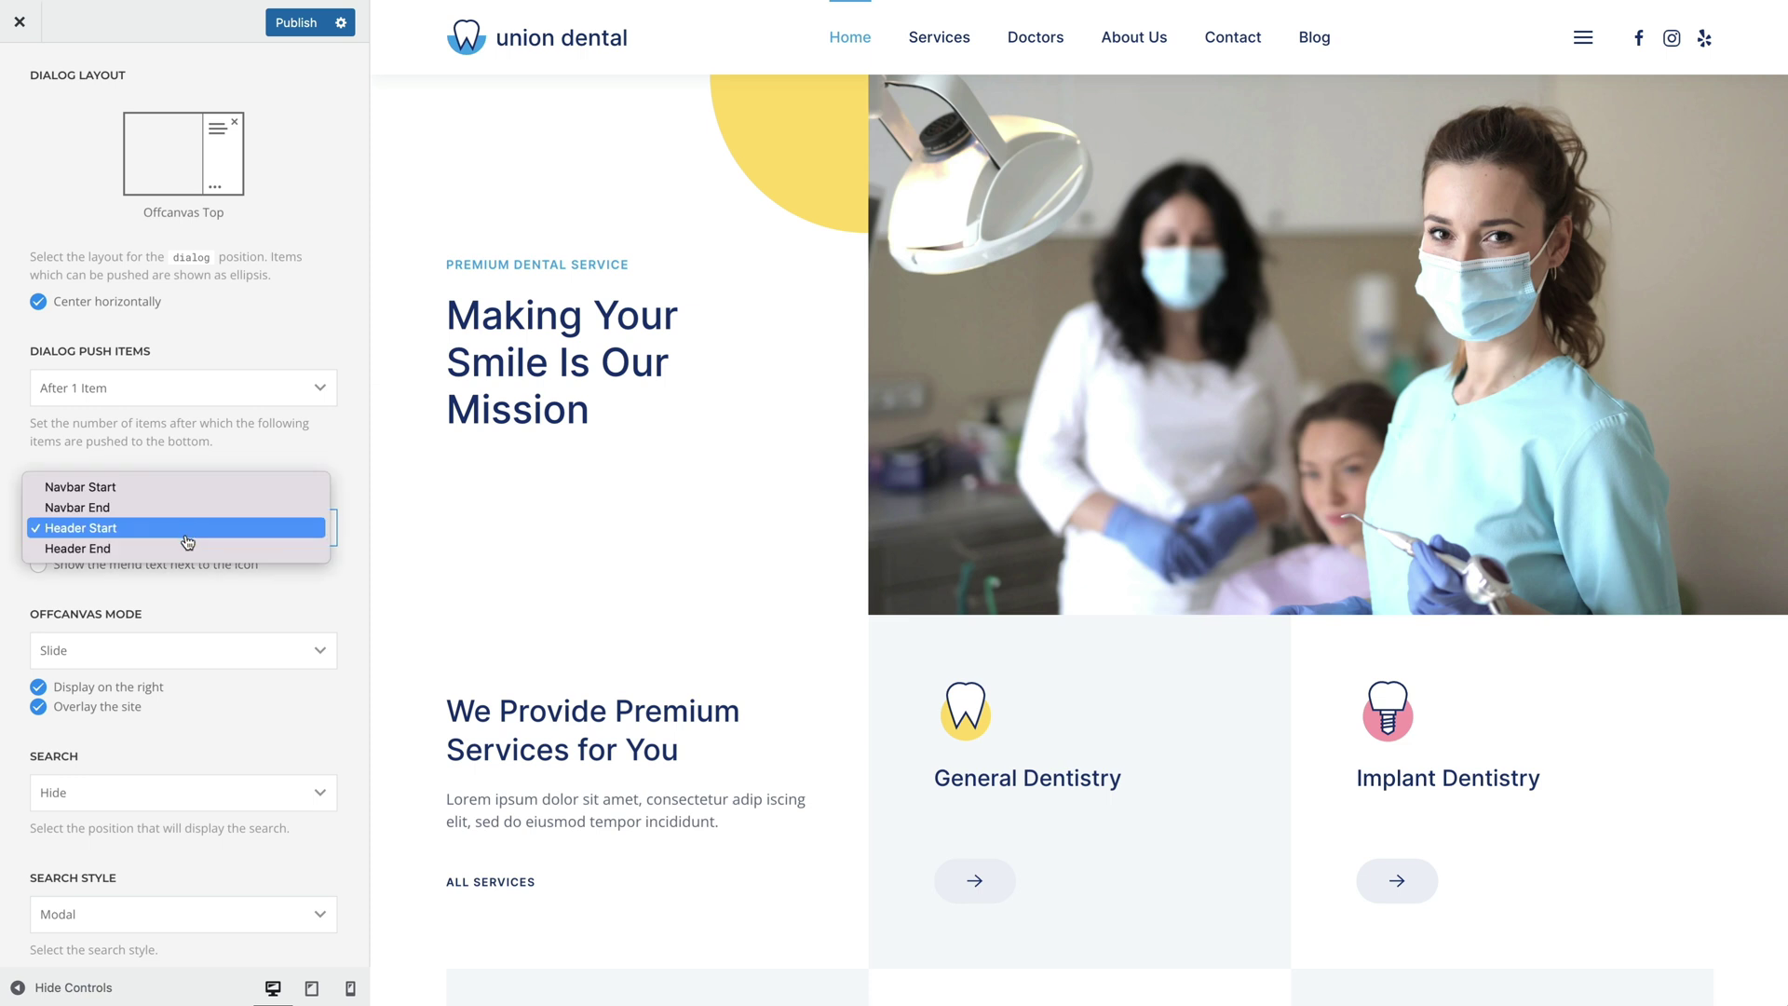
click(188, 549)
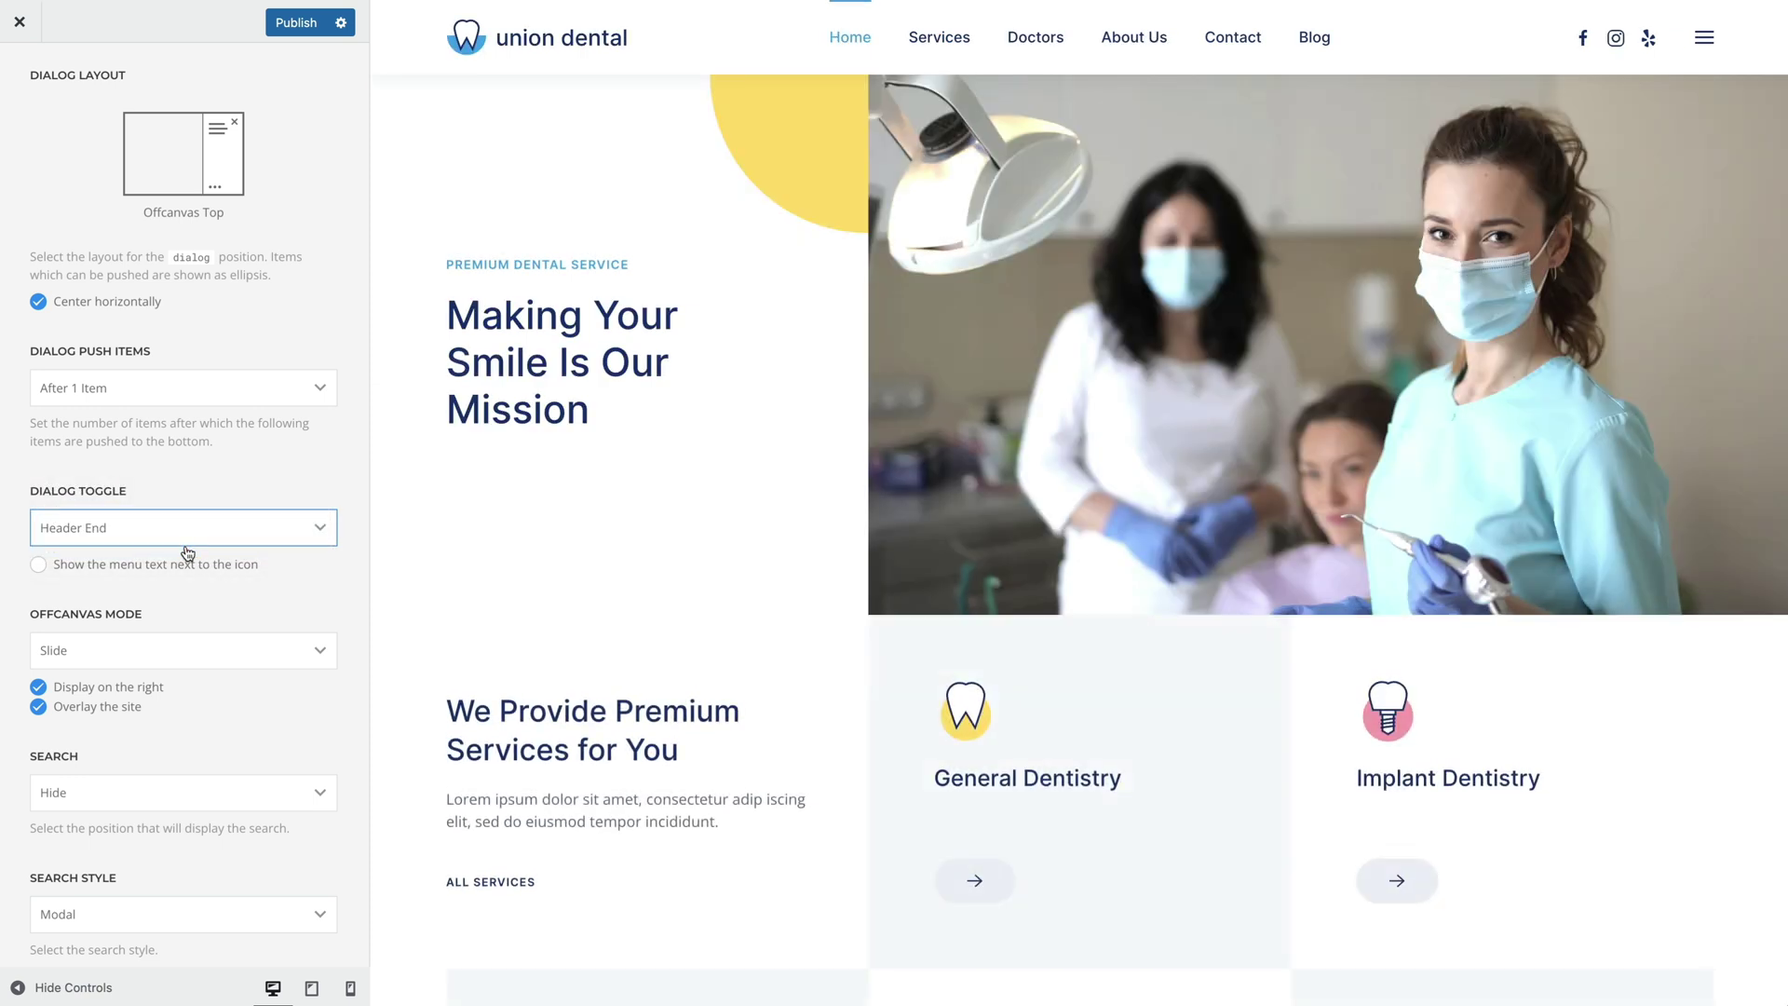
click(38, 564)
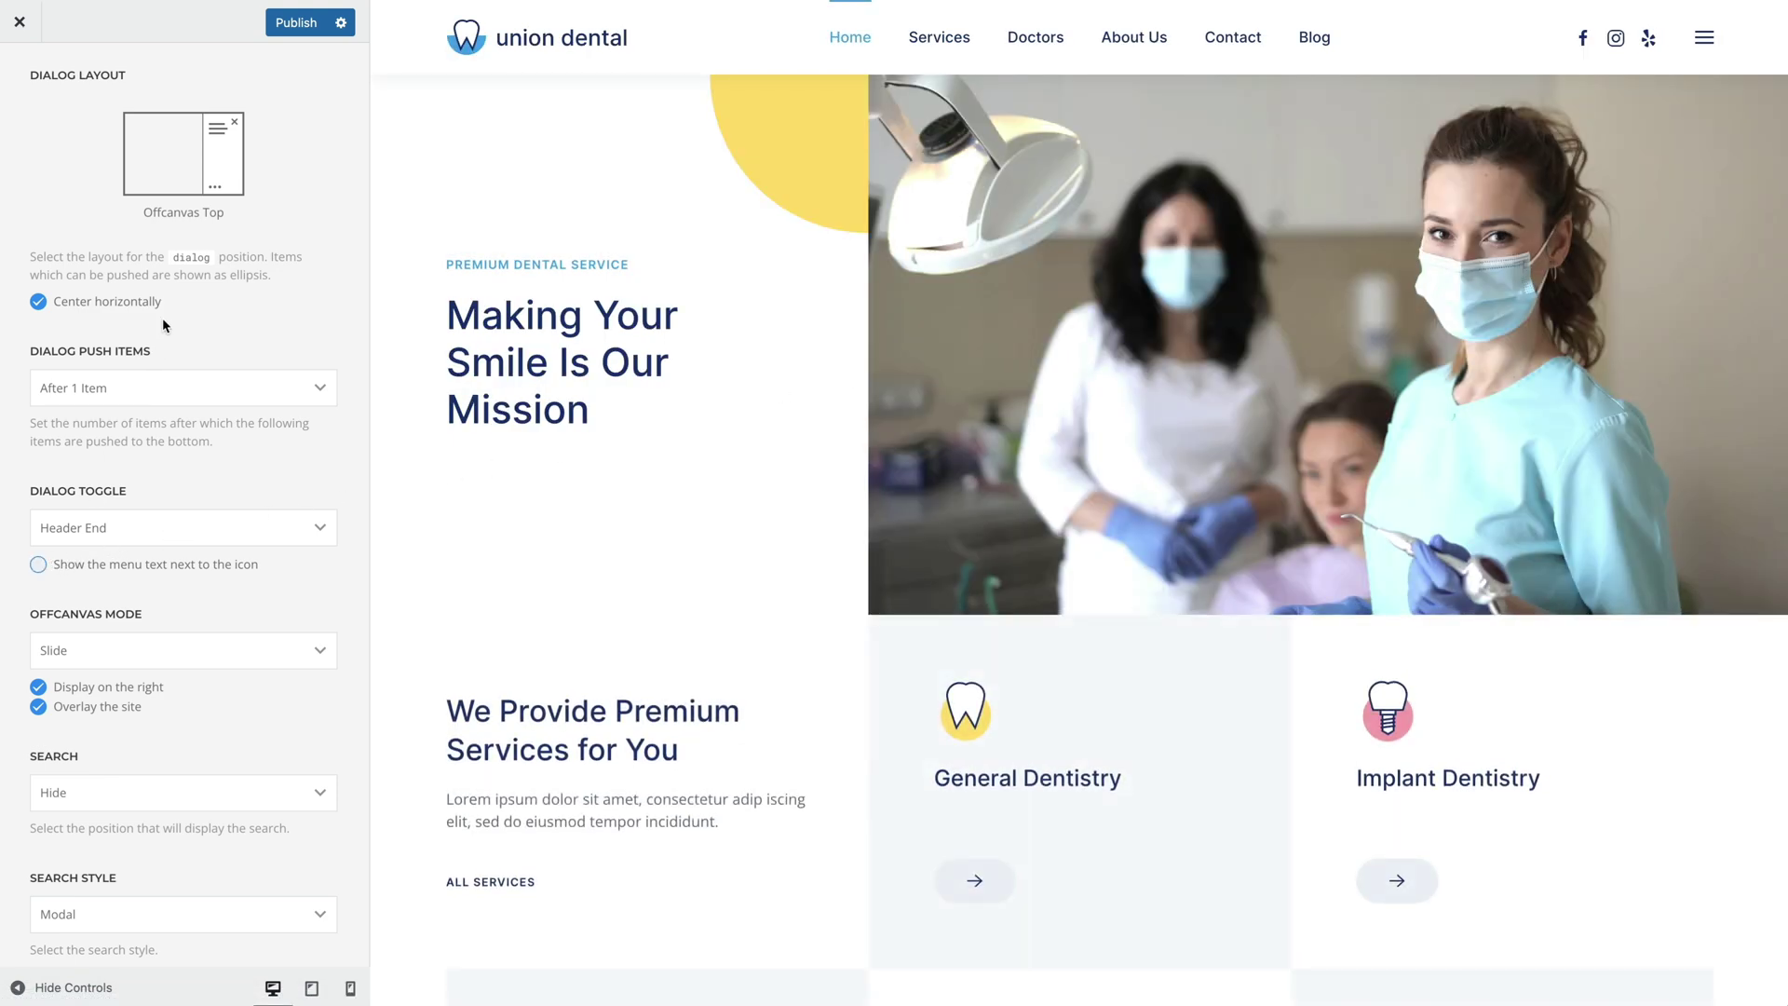
- Switch the Dialog Layout to Offcanvas Center and preview the menu dialog
click(207, 206)
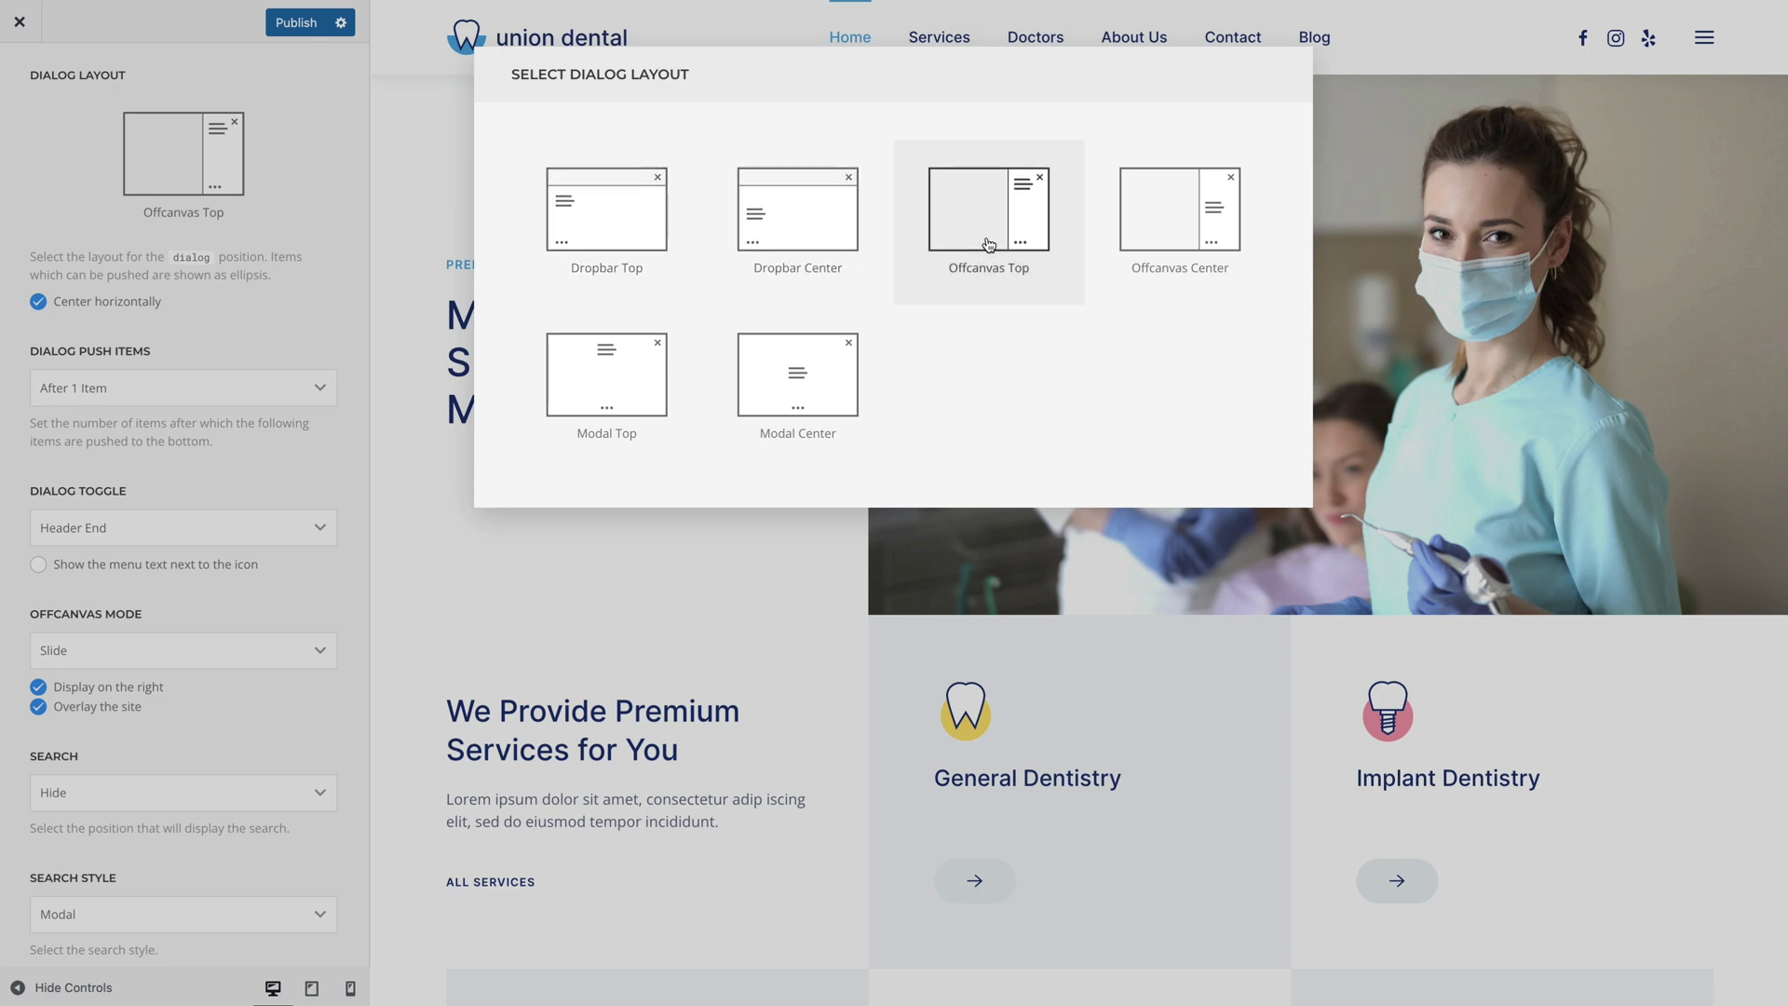
click(1116, 243)
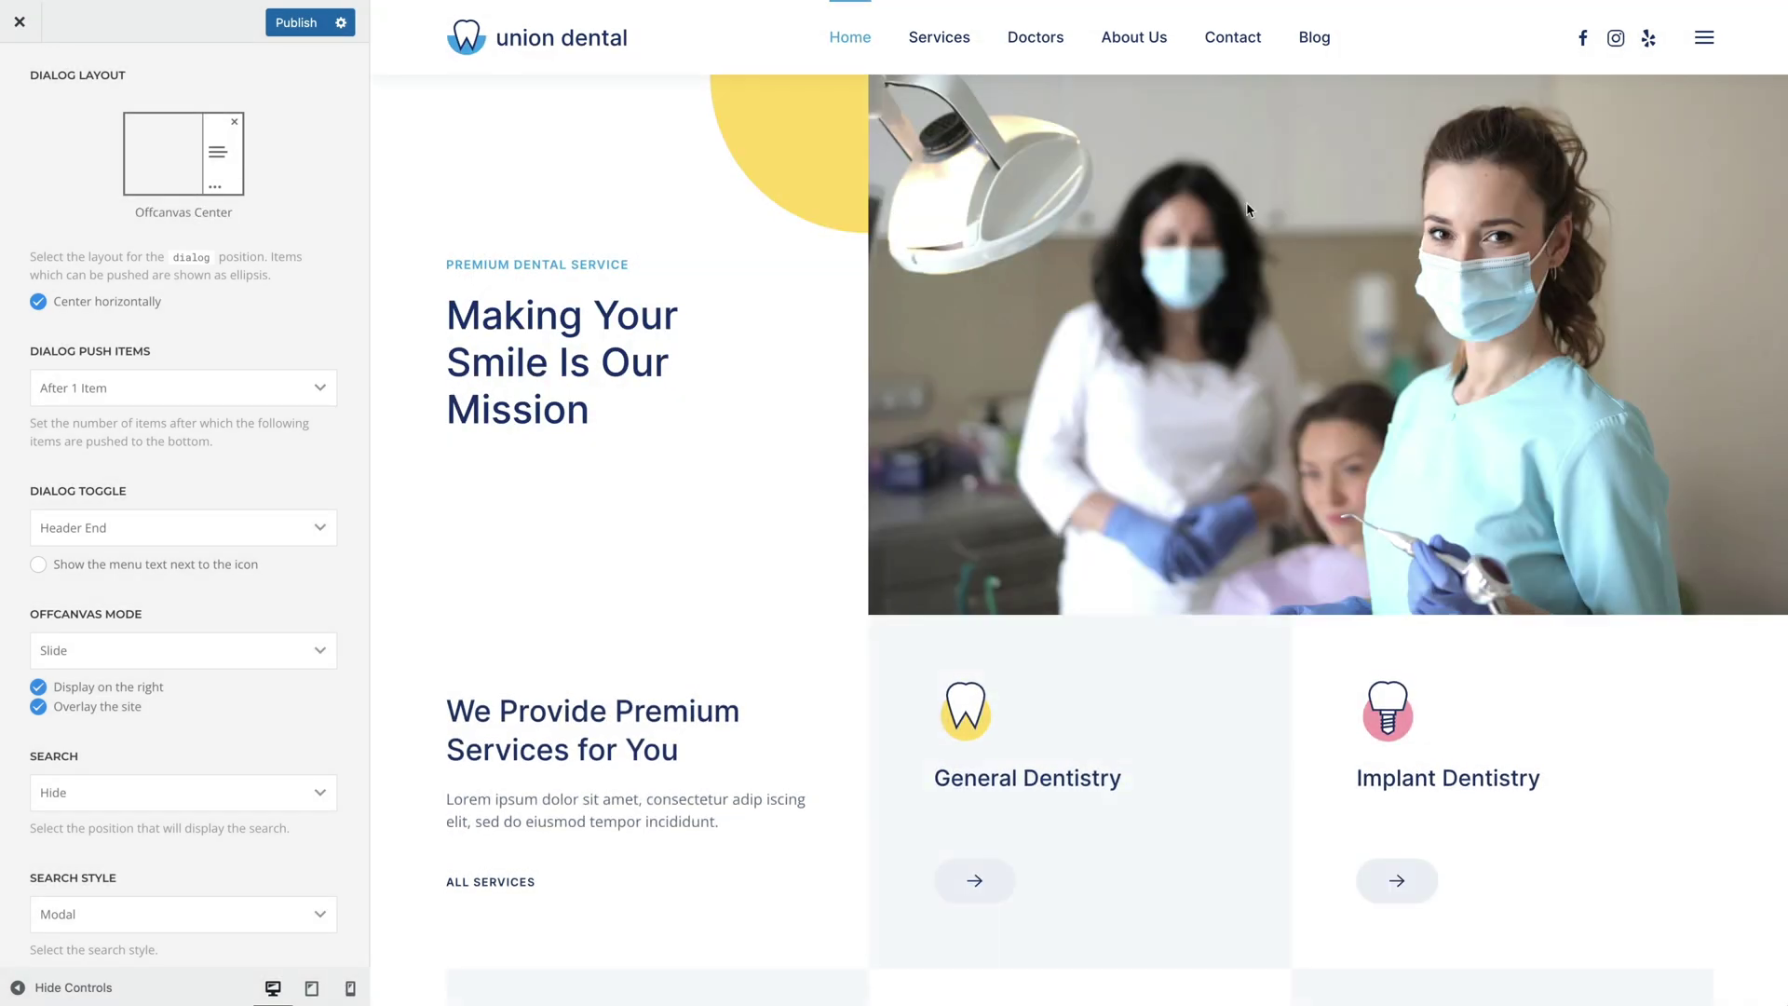
click(1703, 42)
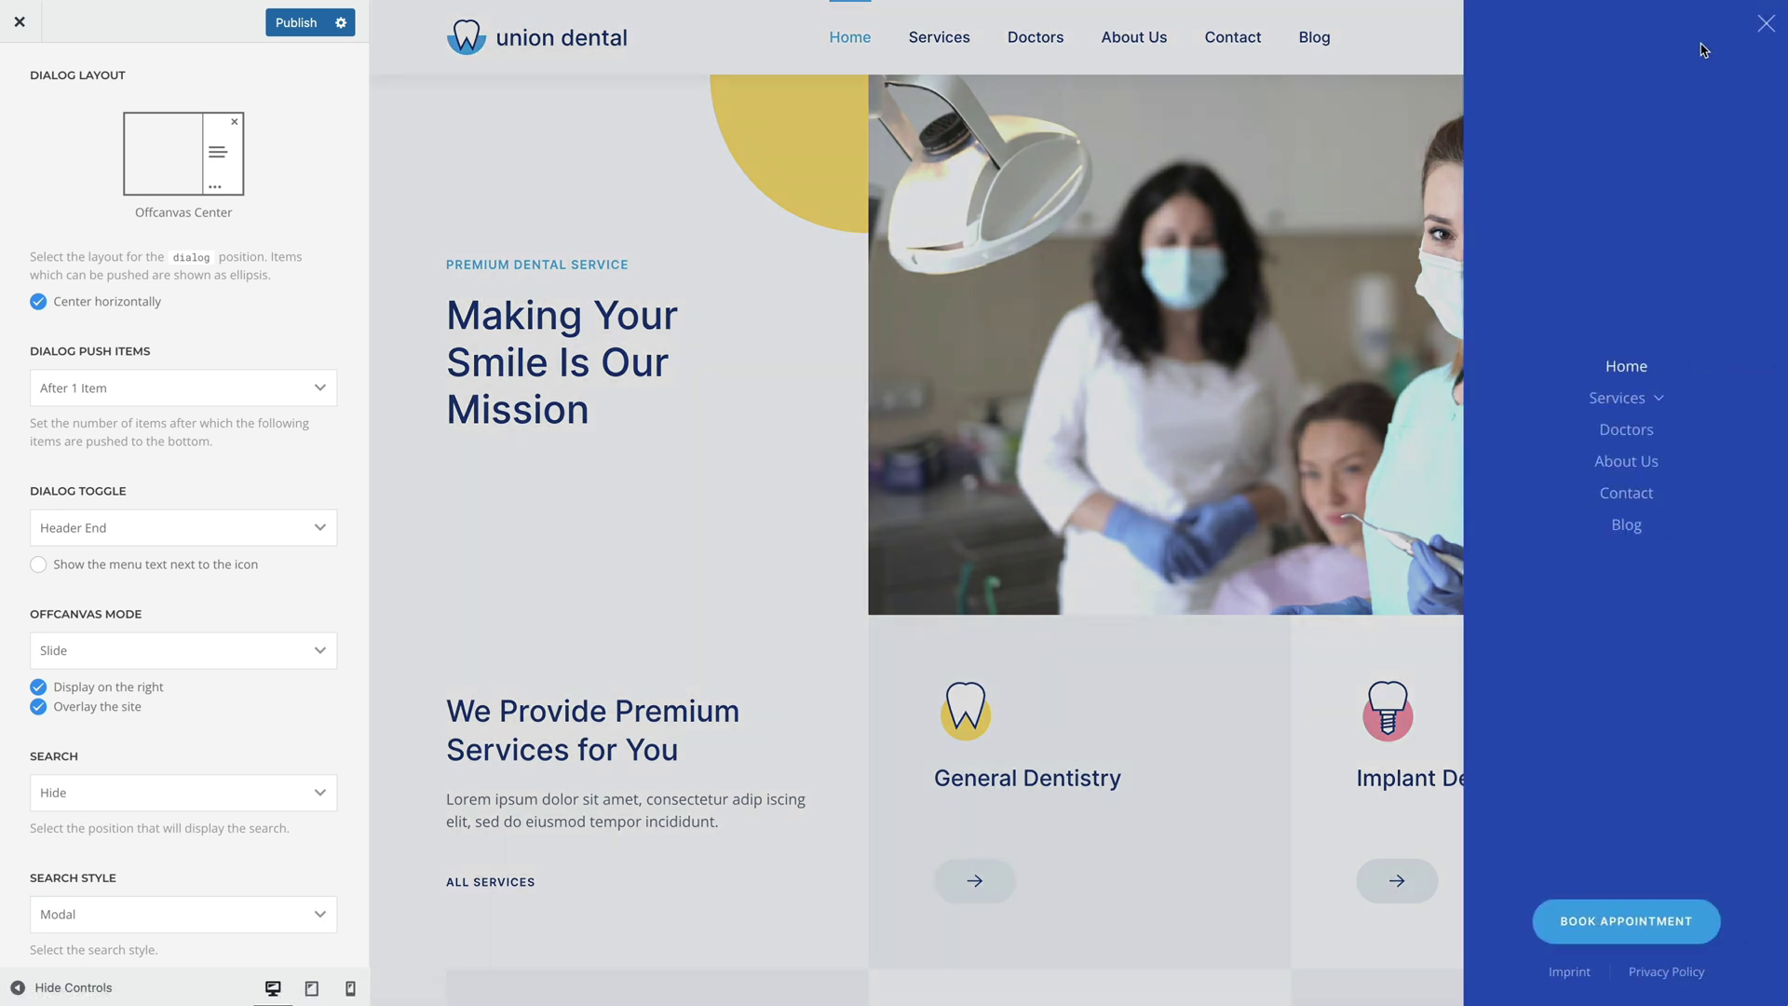
click(1428, 95)
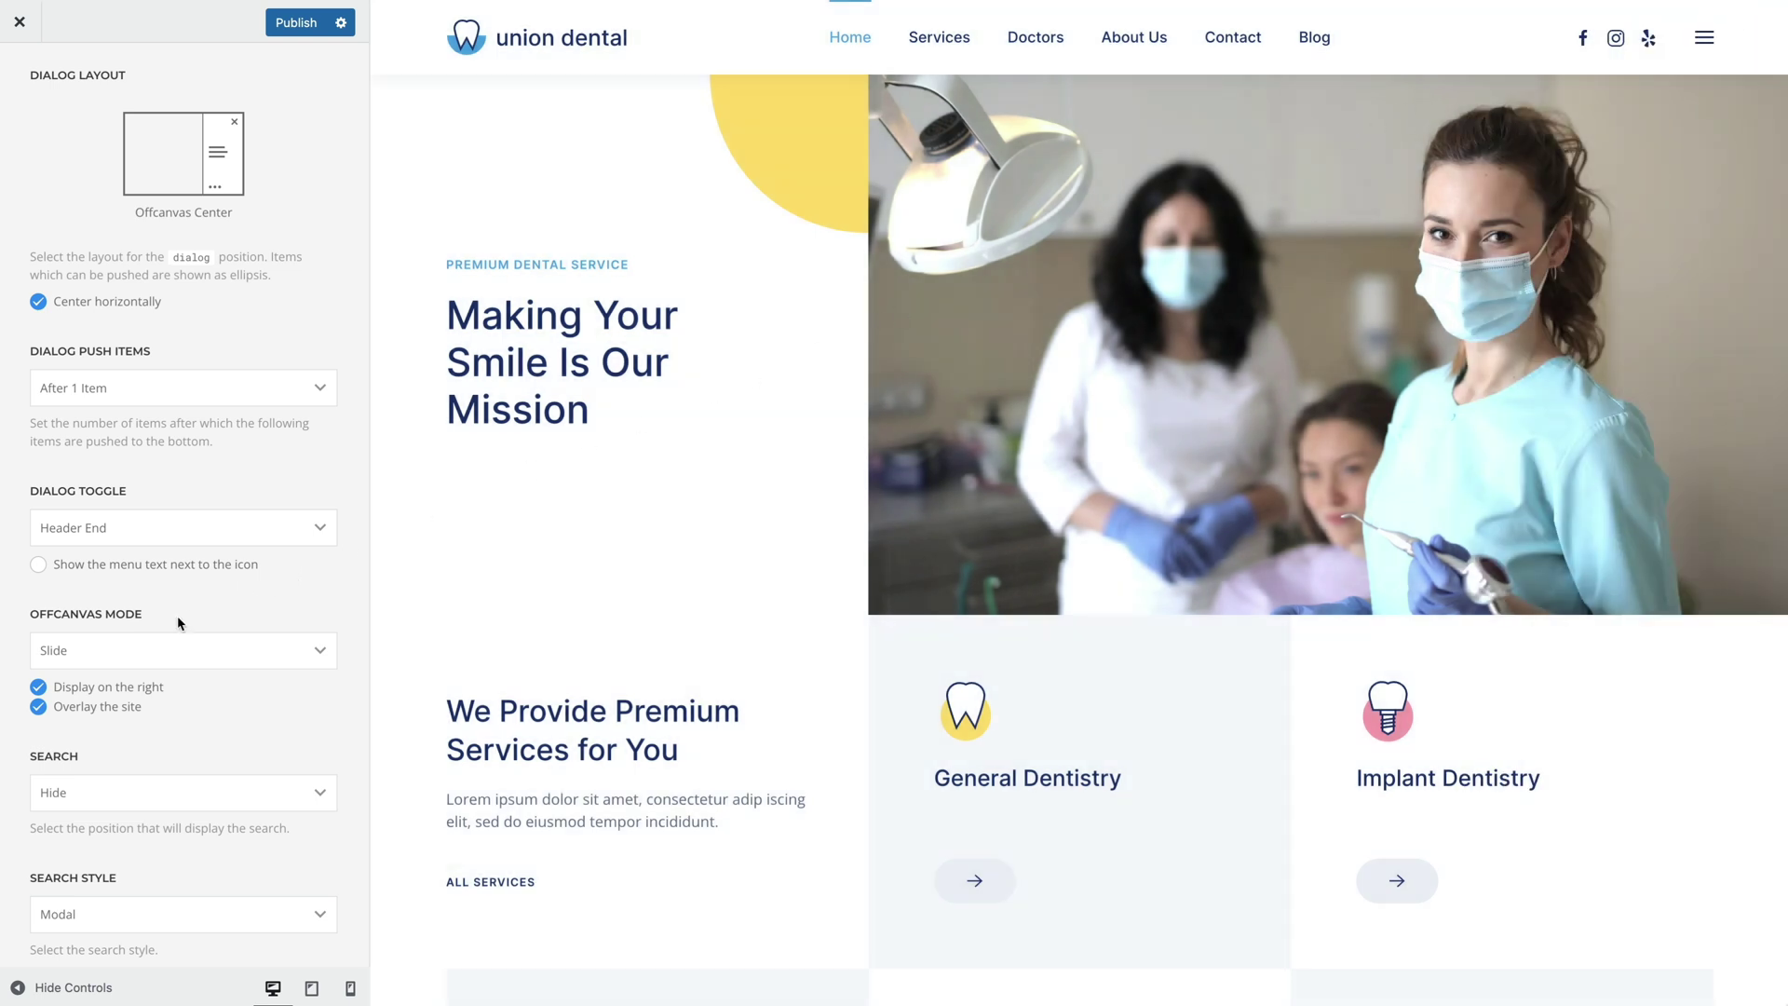
- Preview the Slide offcanvas mode, then set Offcanvas Mode to Reveal and preview it
click(126, 652)
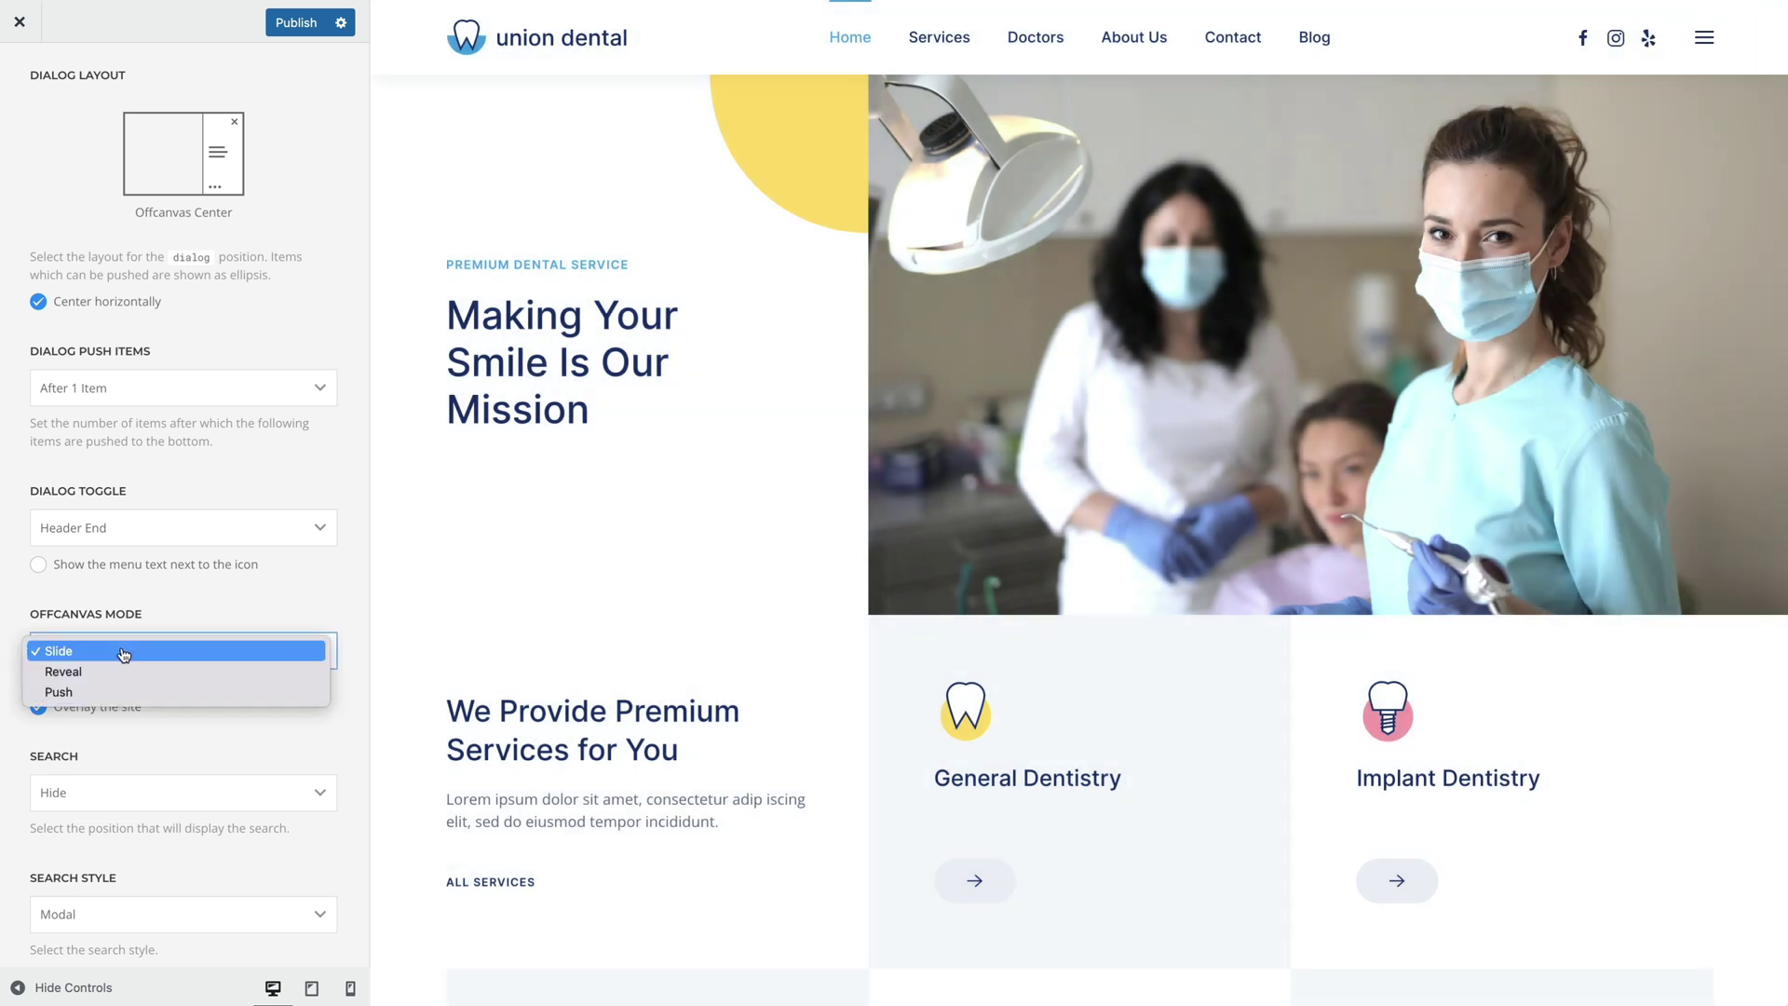
click(123, 651)
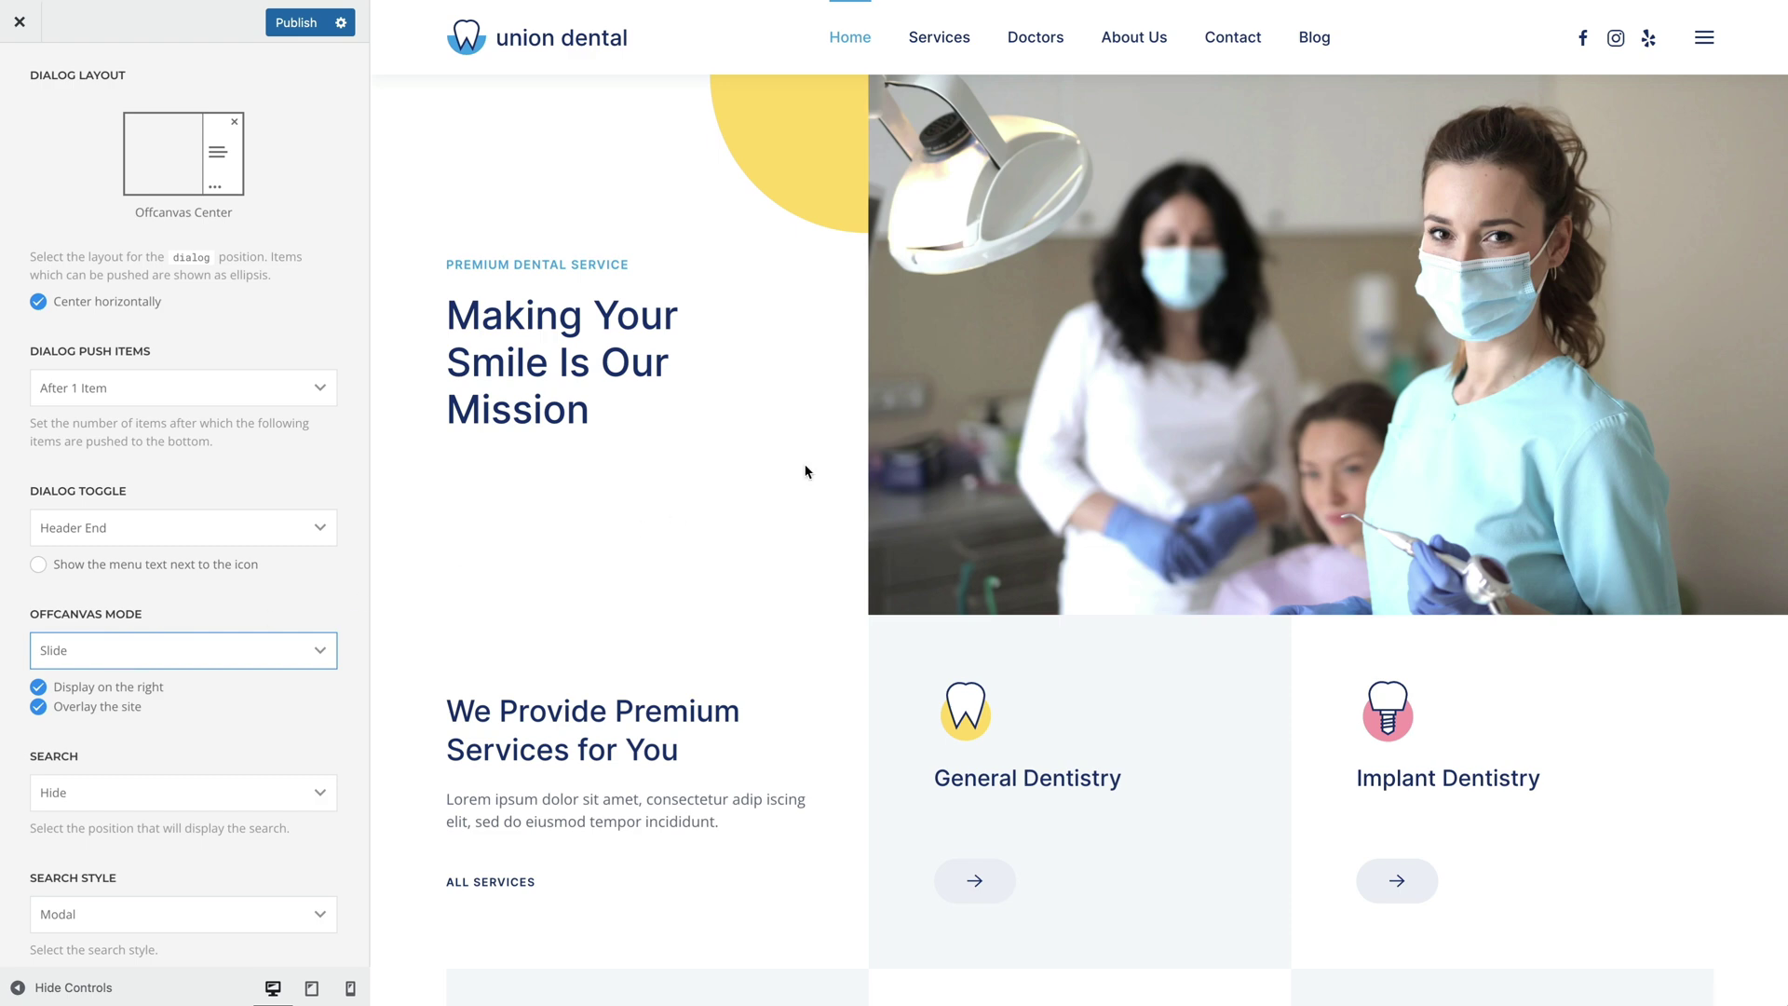
click(1704, 42)
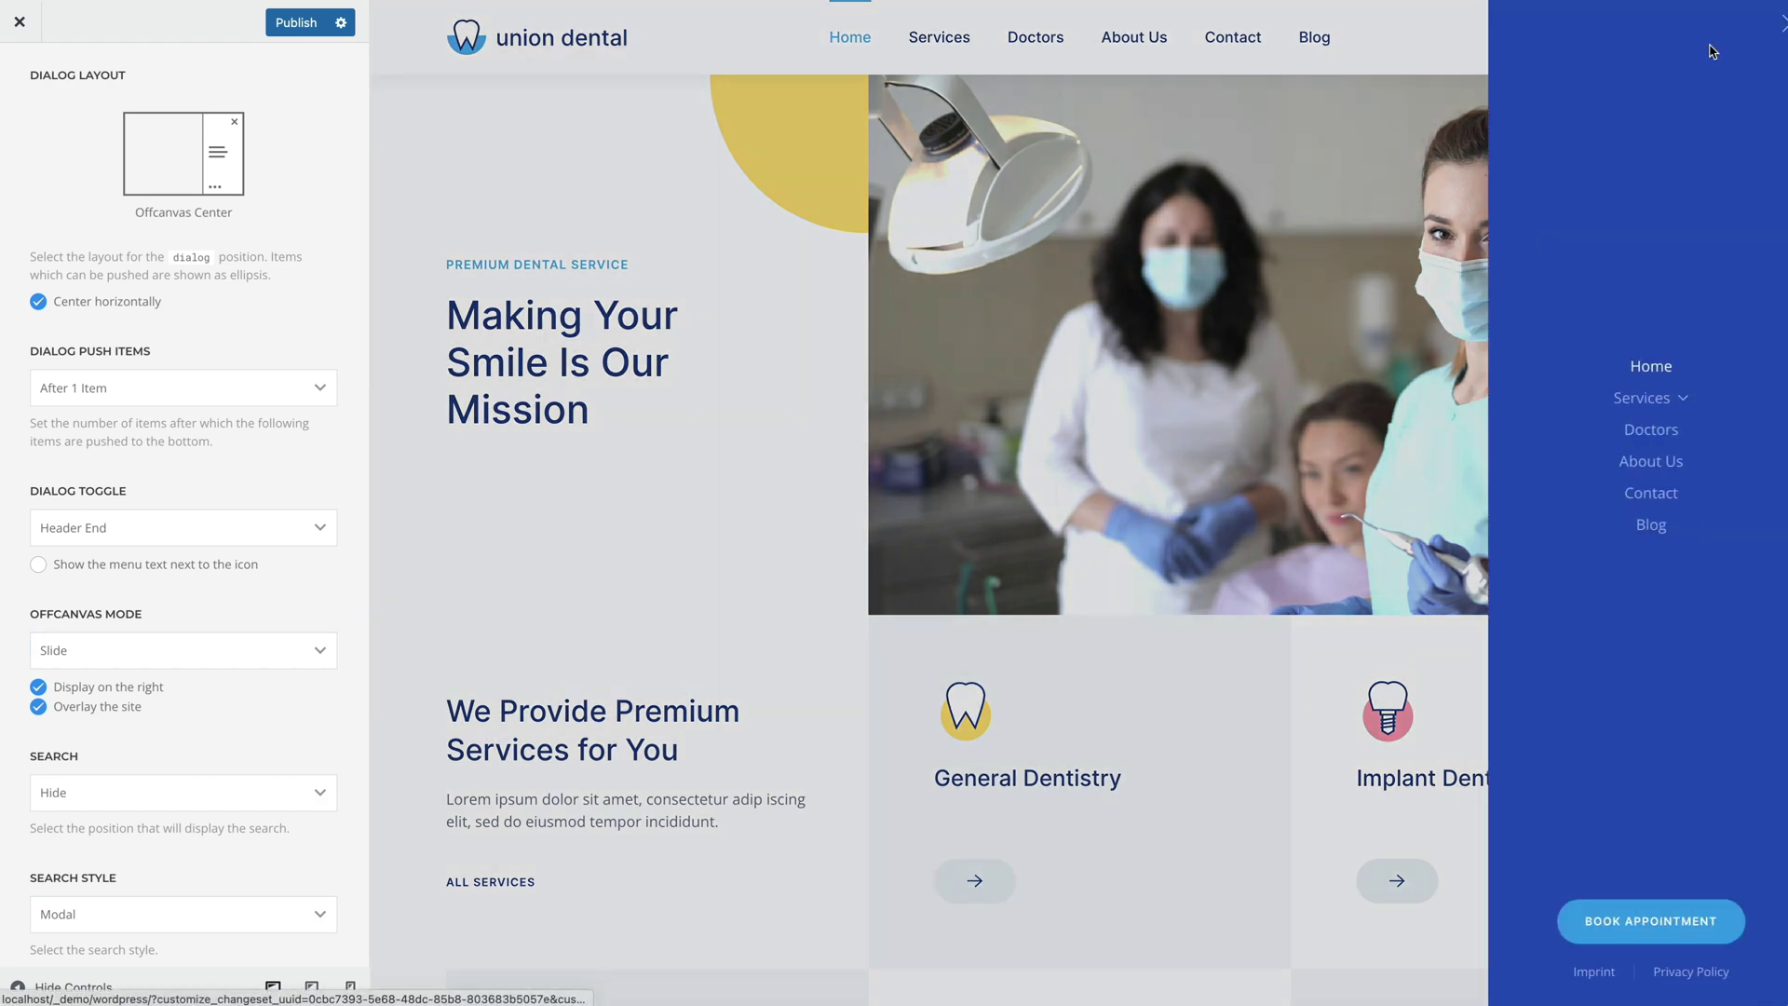
click(1408, 121)
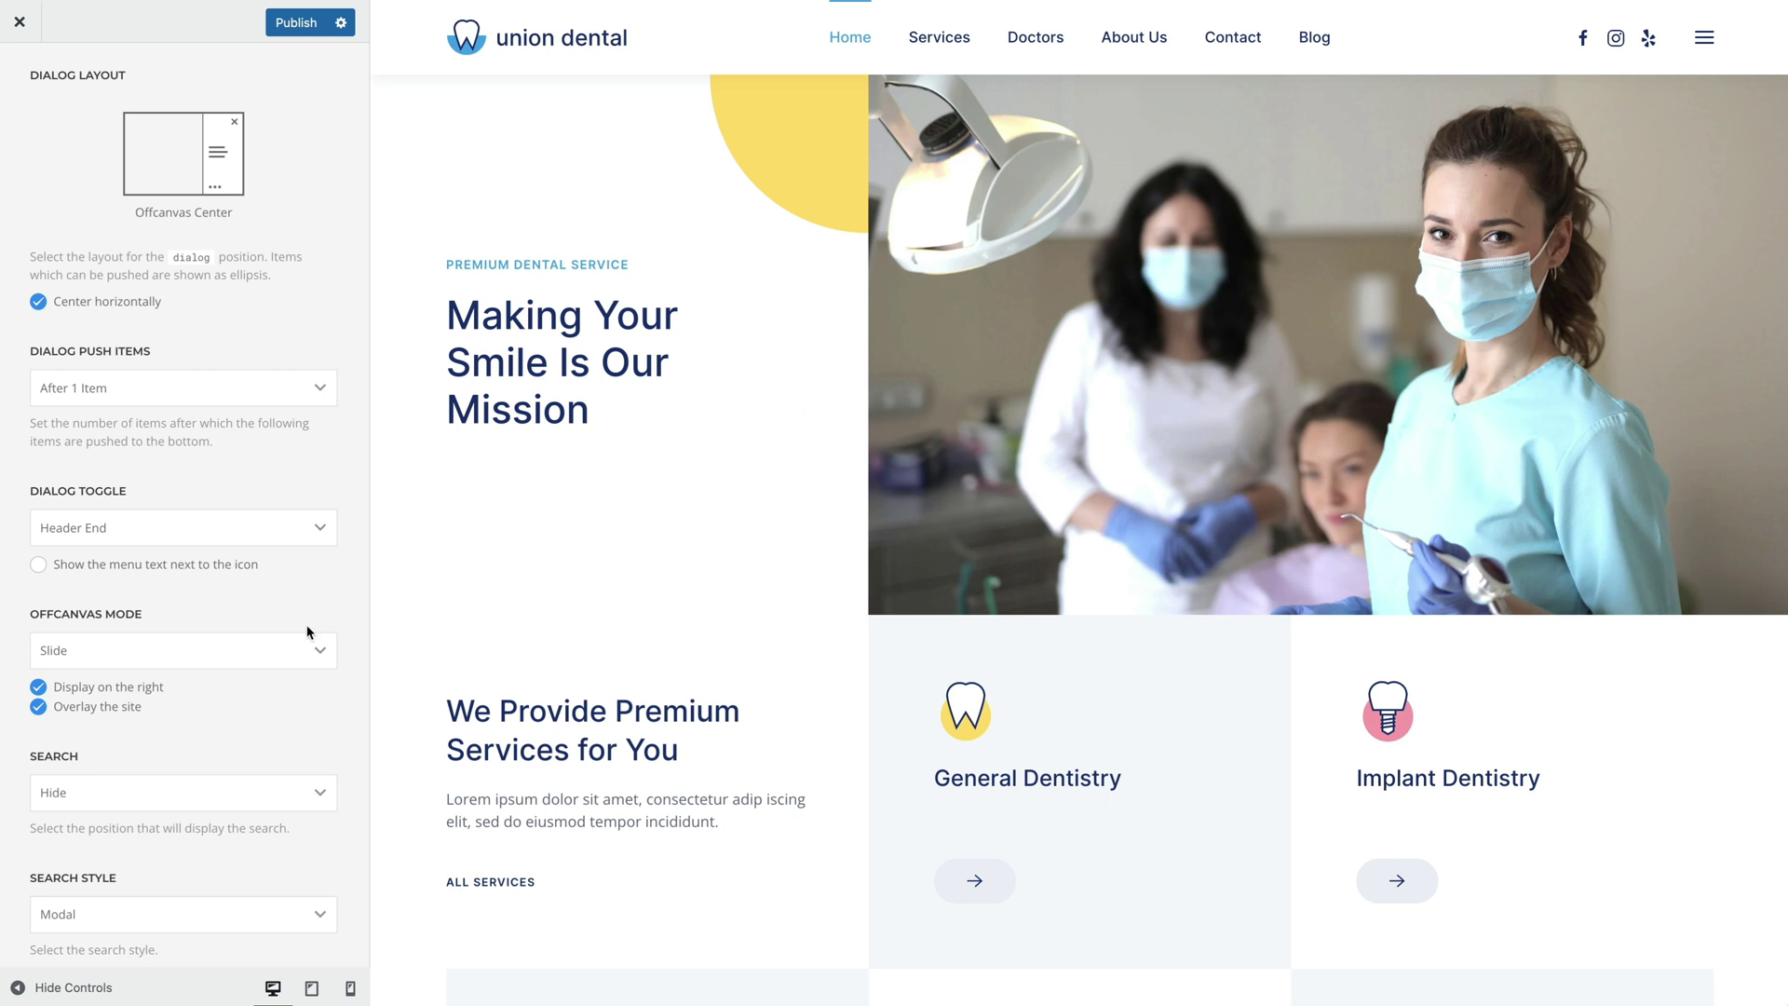
click(269, 655)
click(269, 672)
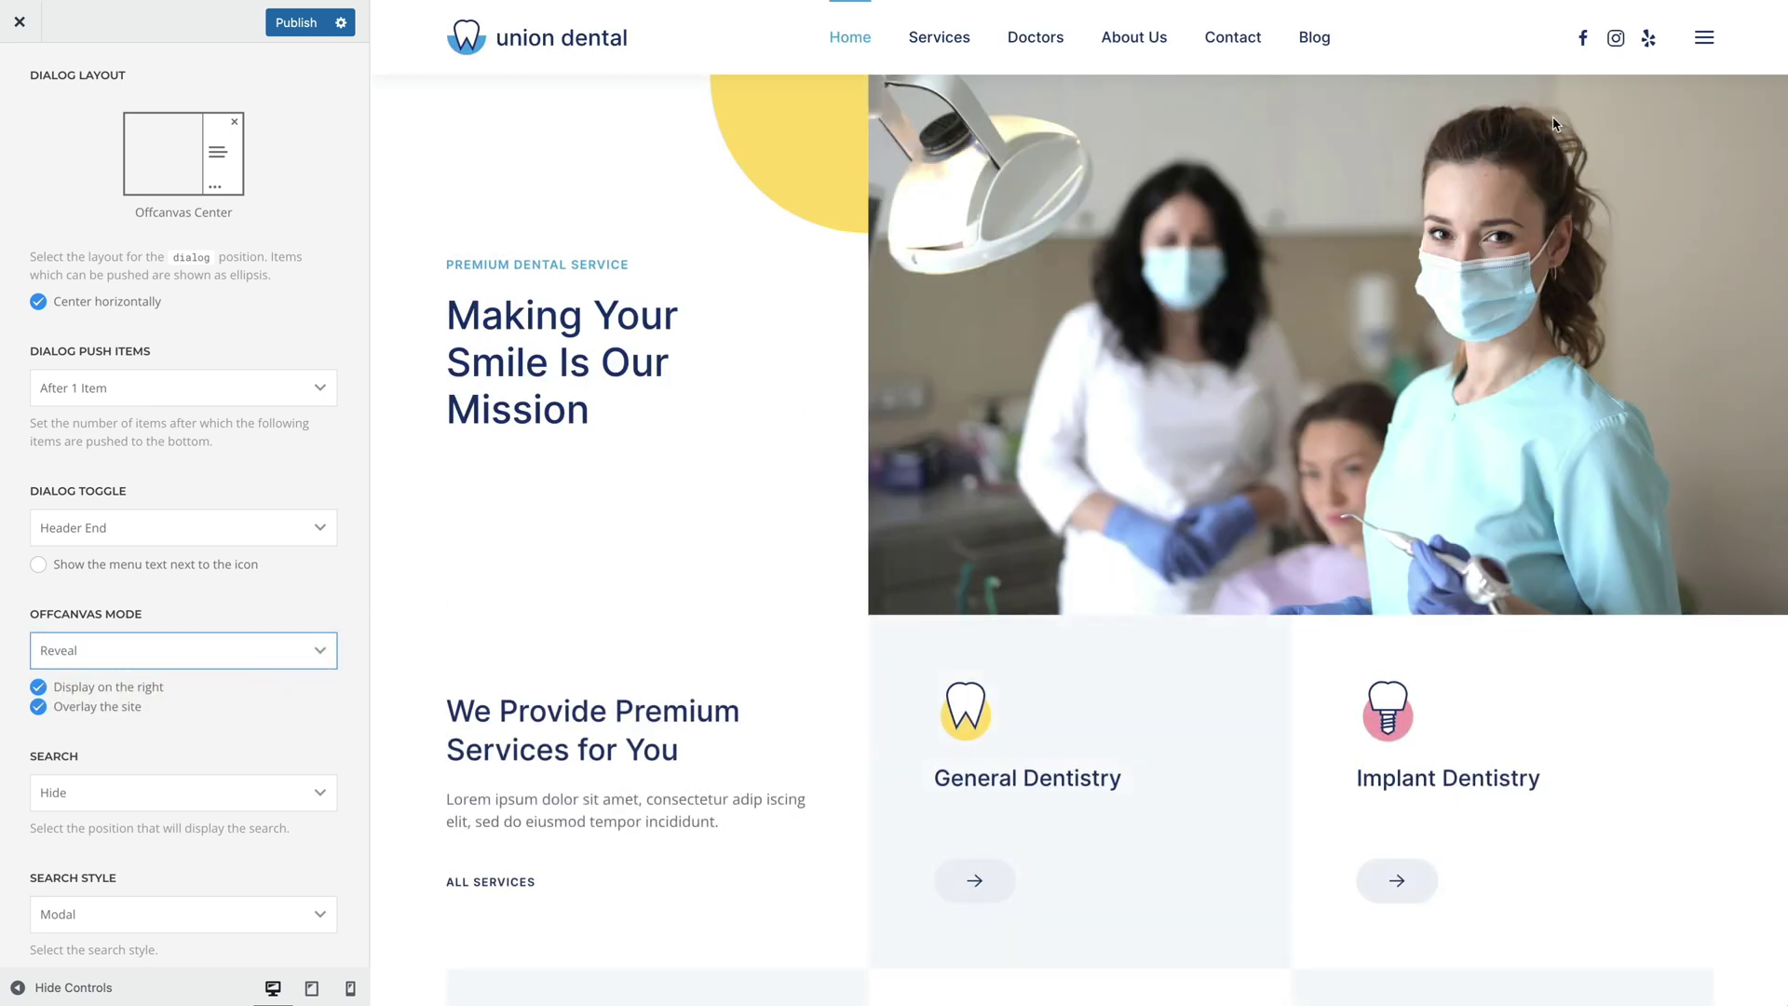
click(1703, 39)
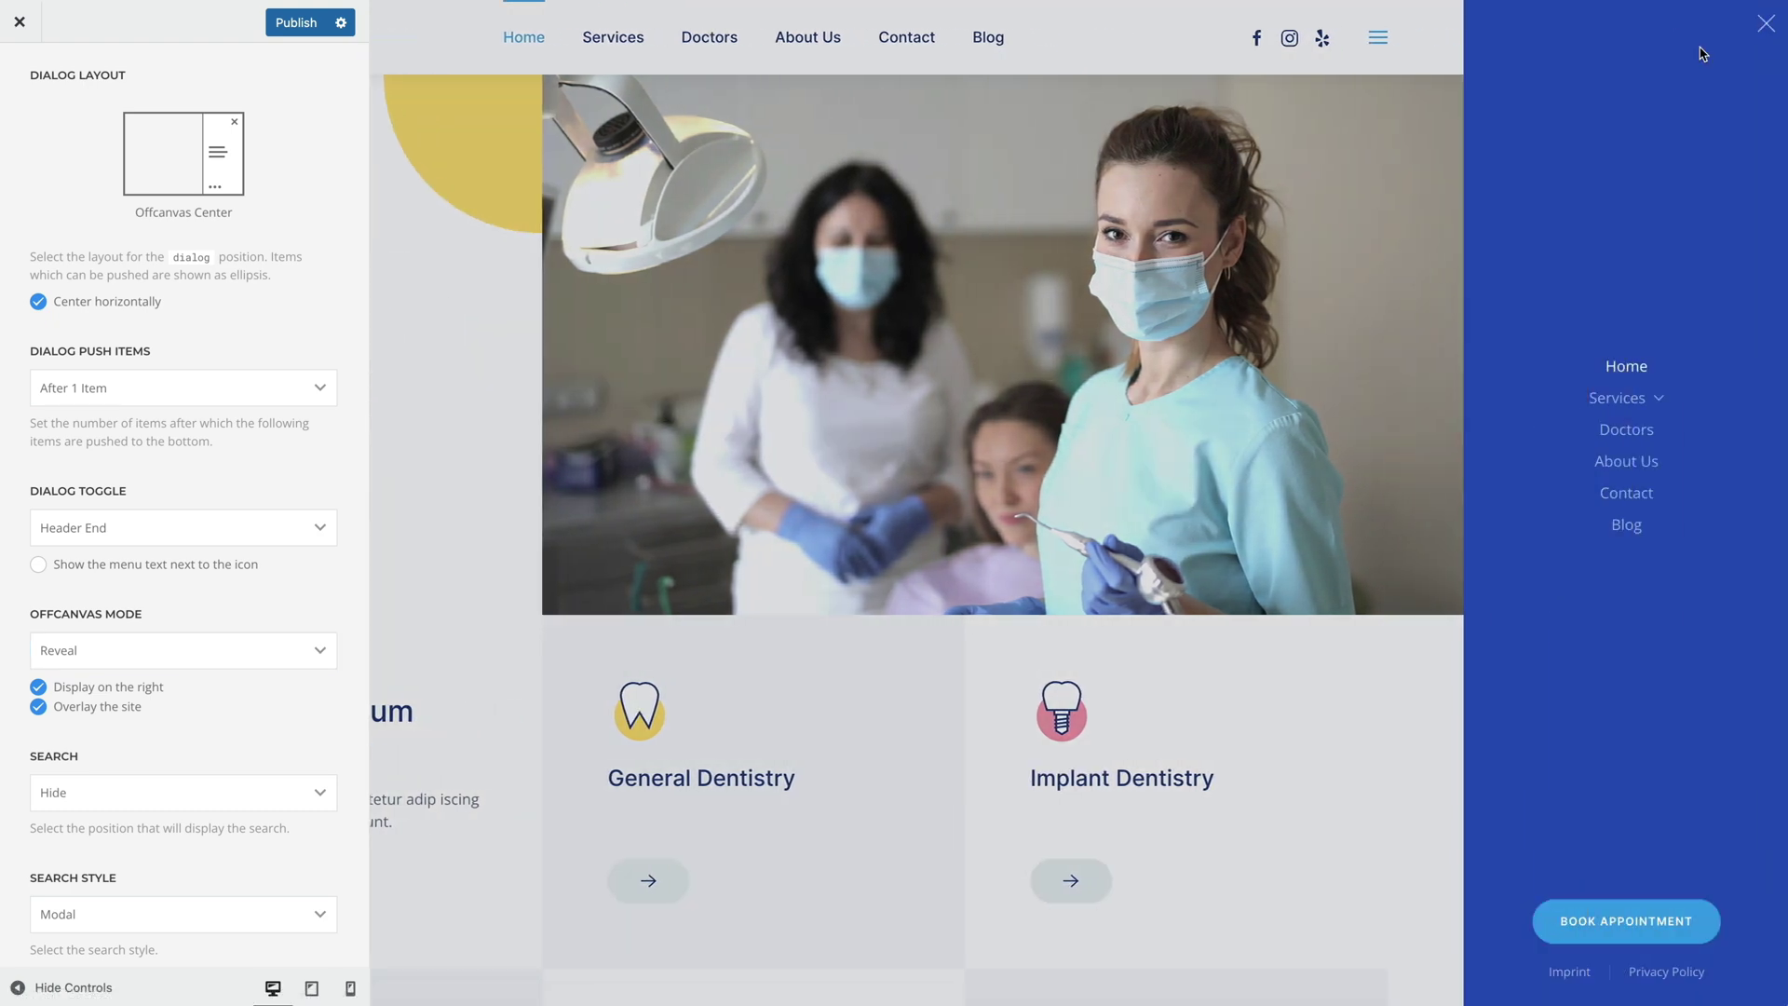
click(1764, 33)
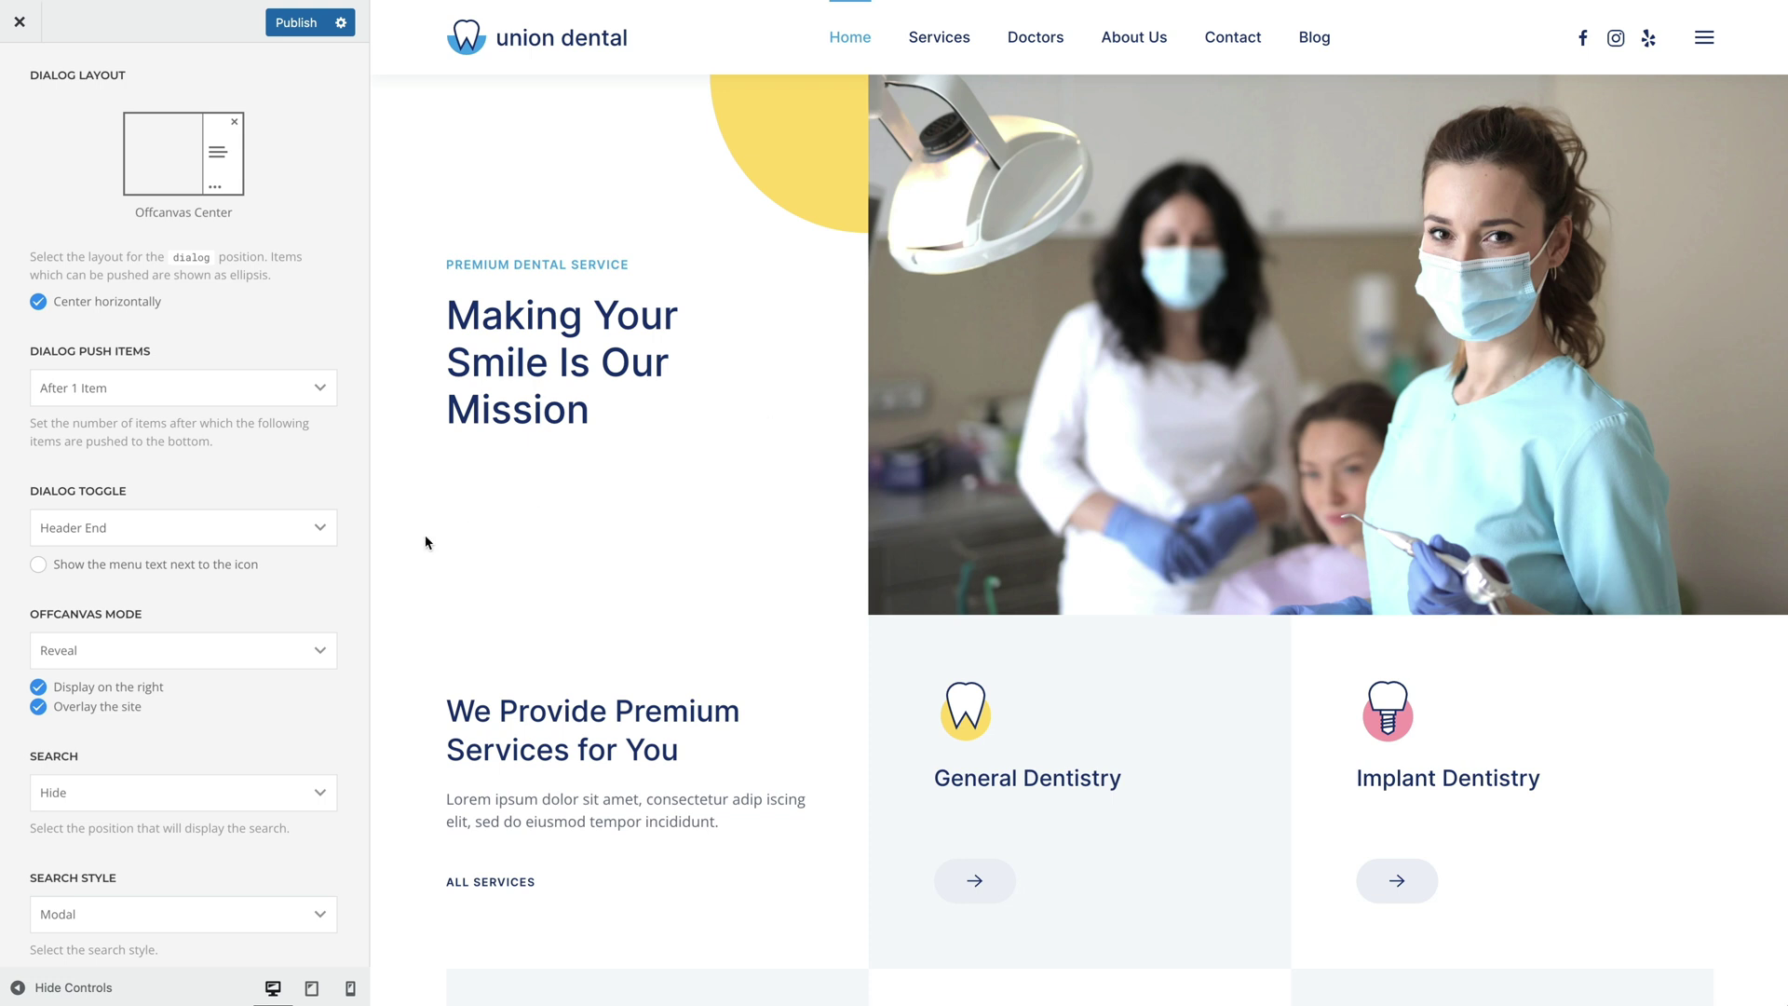
- Set Offcanvas Mode to Push and preview the menu dialog
click(213, 650)
click(208, 671)
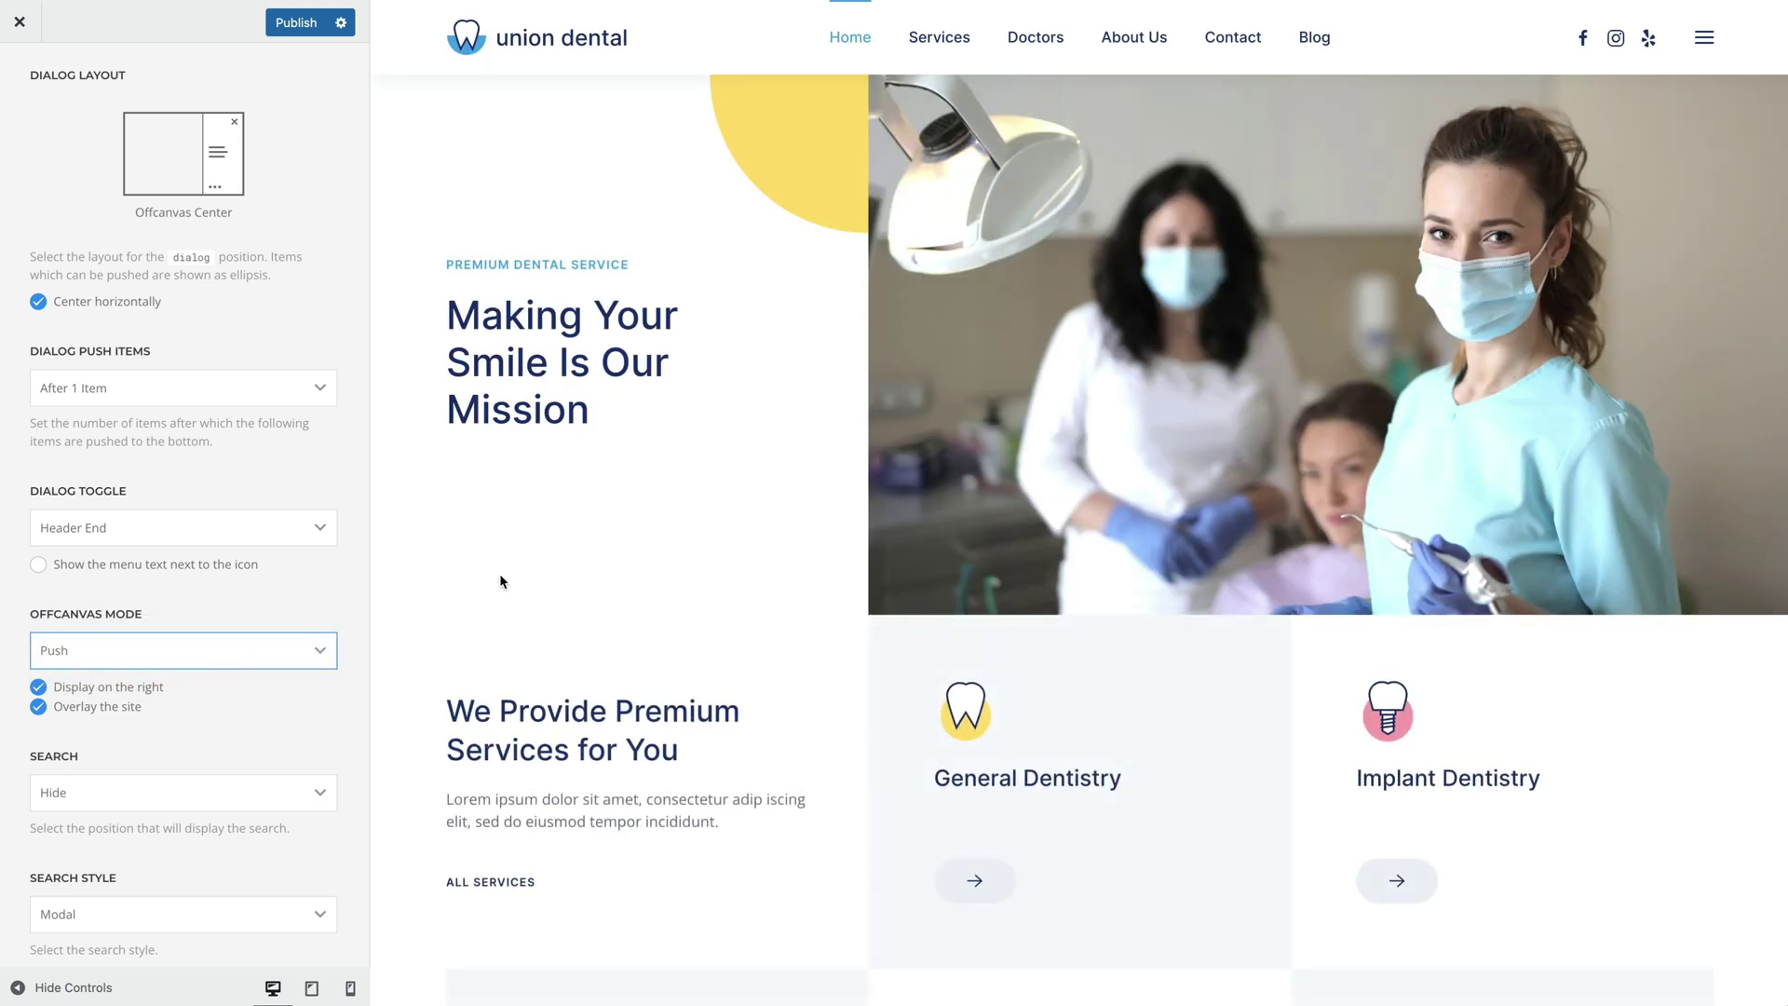
click(1705, 49)
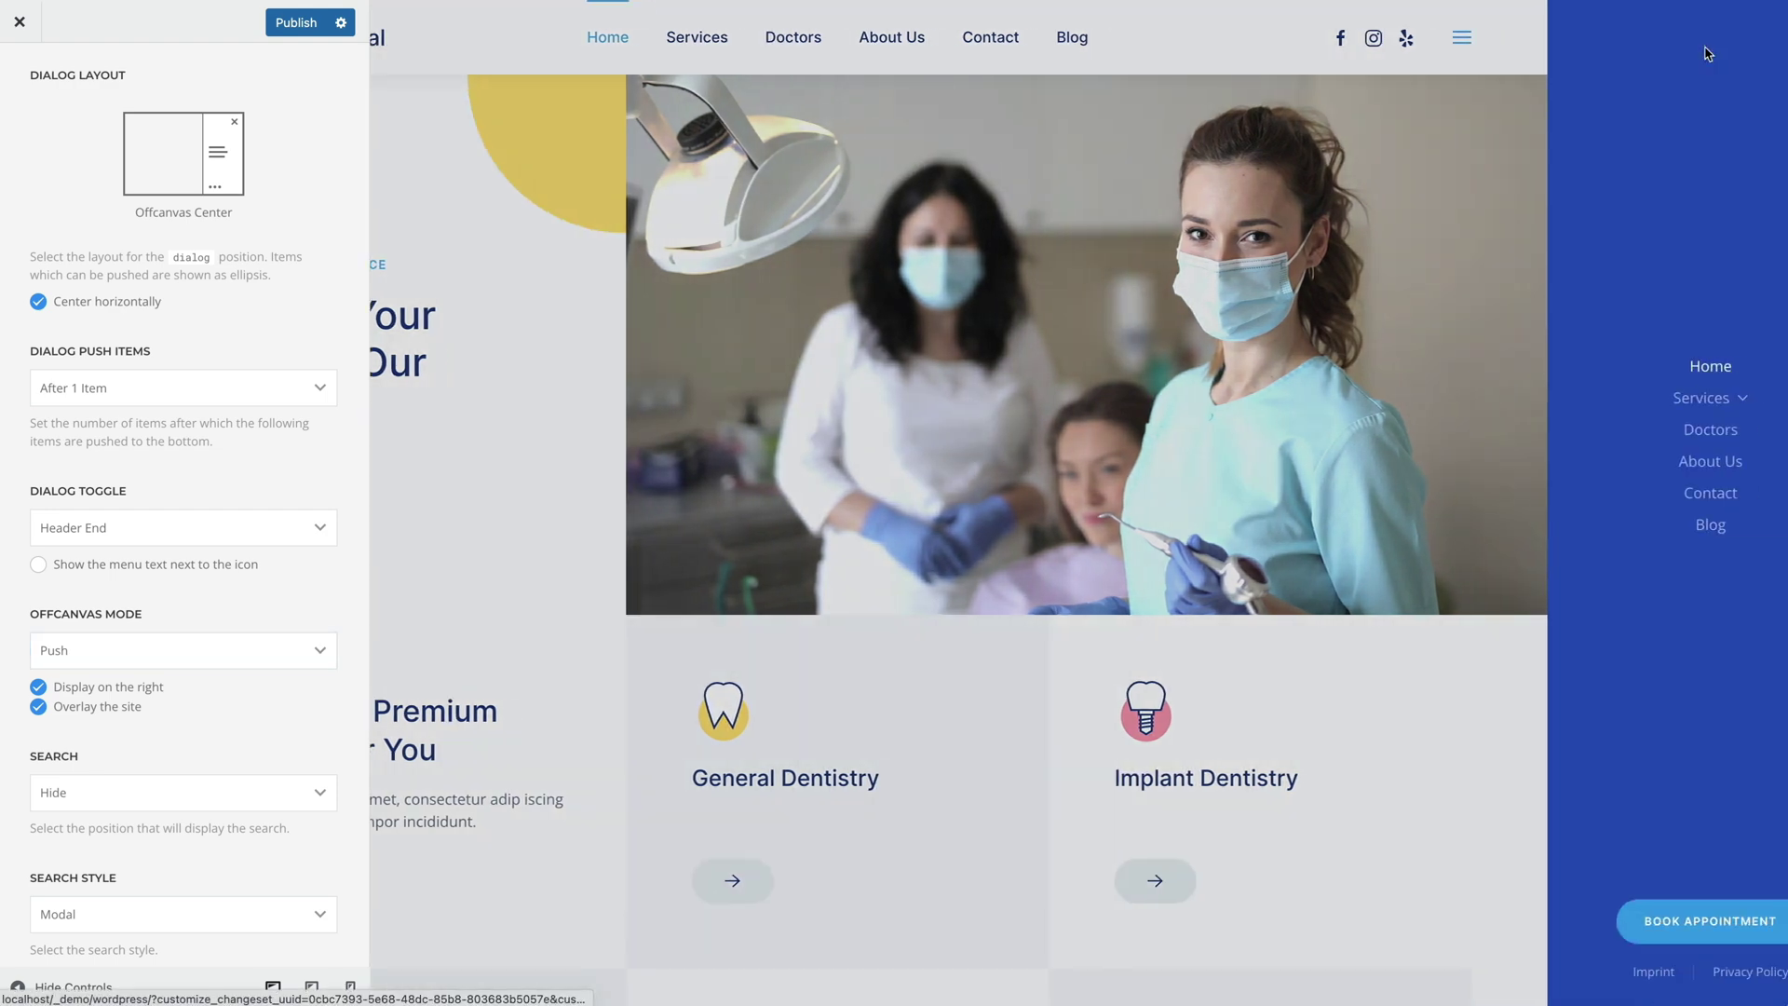
click(1763, 37)
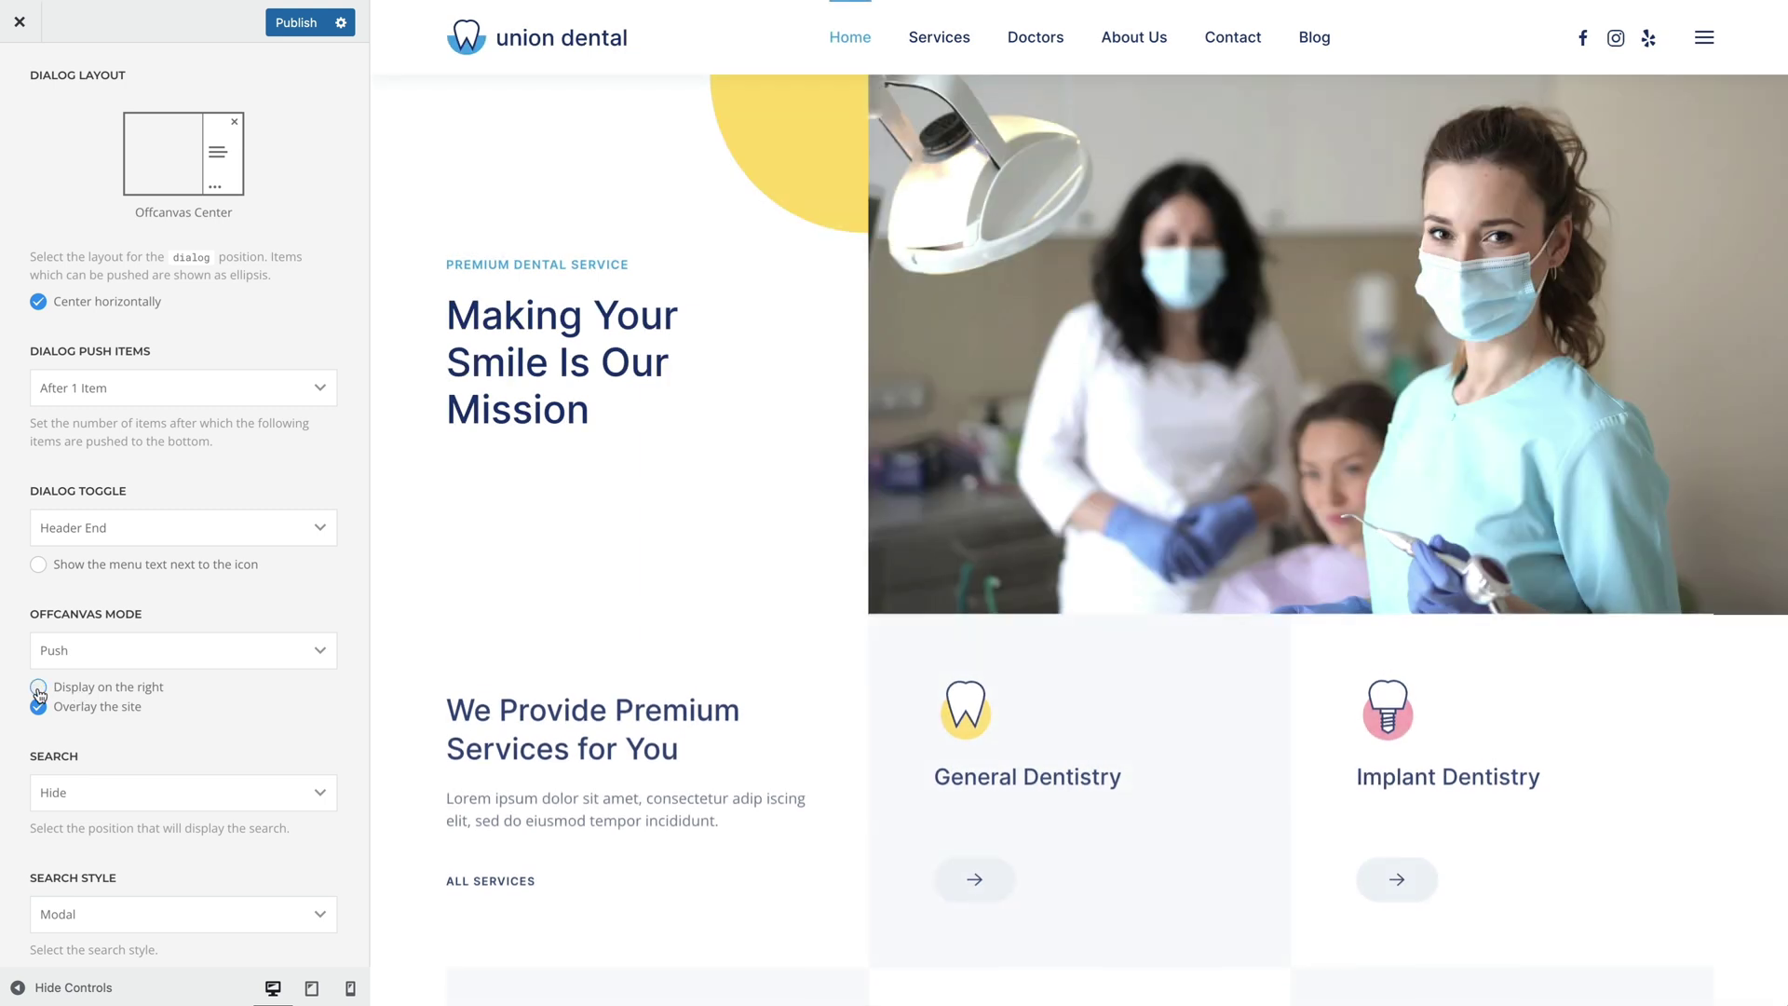
- Re-enable Display on the right so the offcanvas panel opens from the right
click(1704, 41)
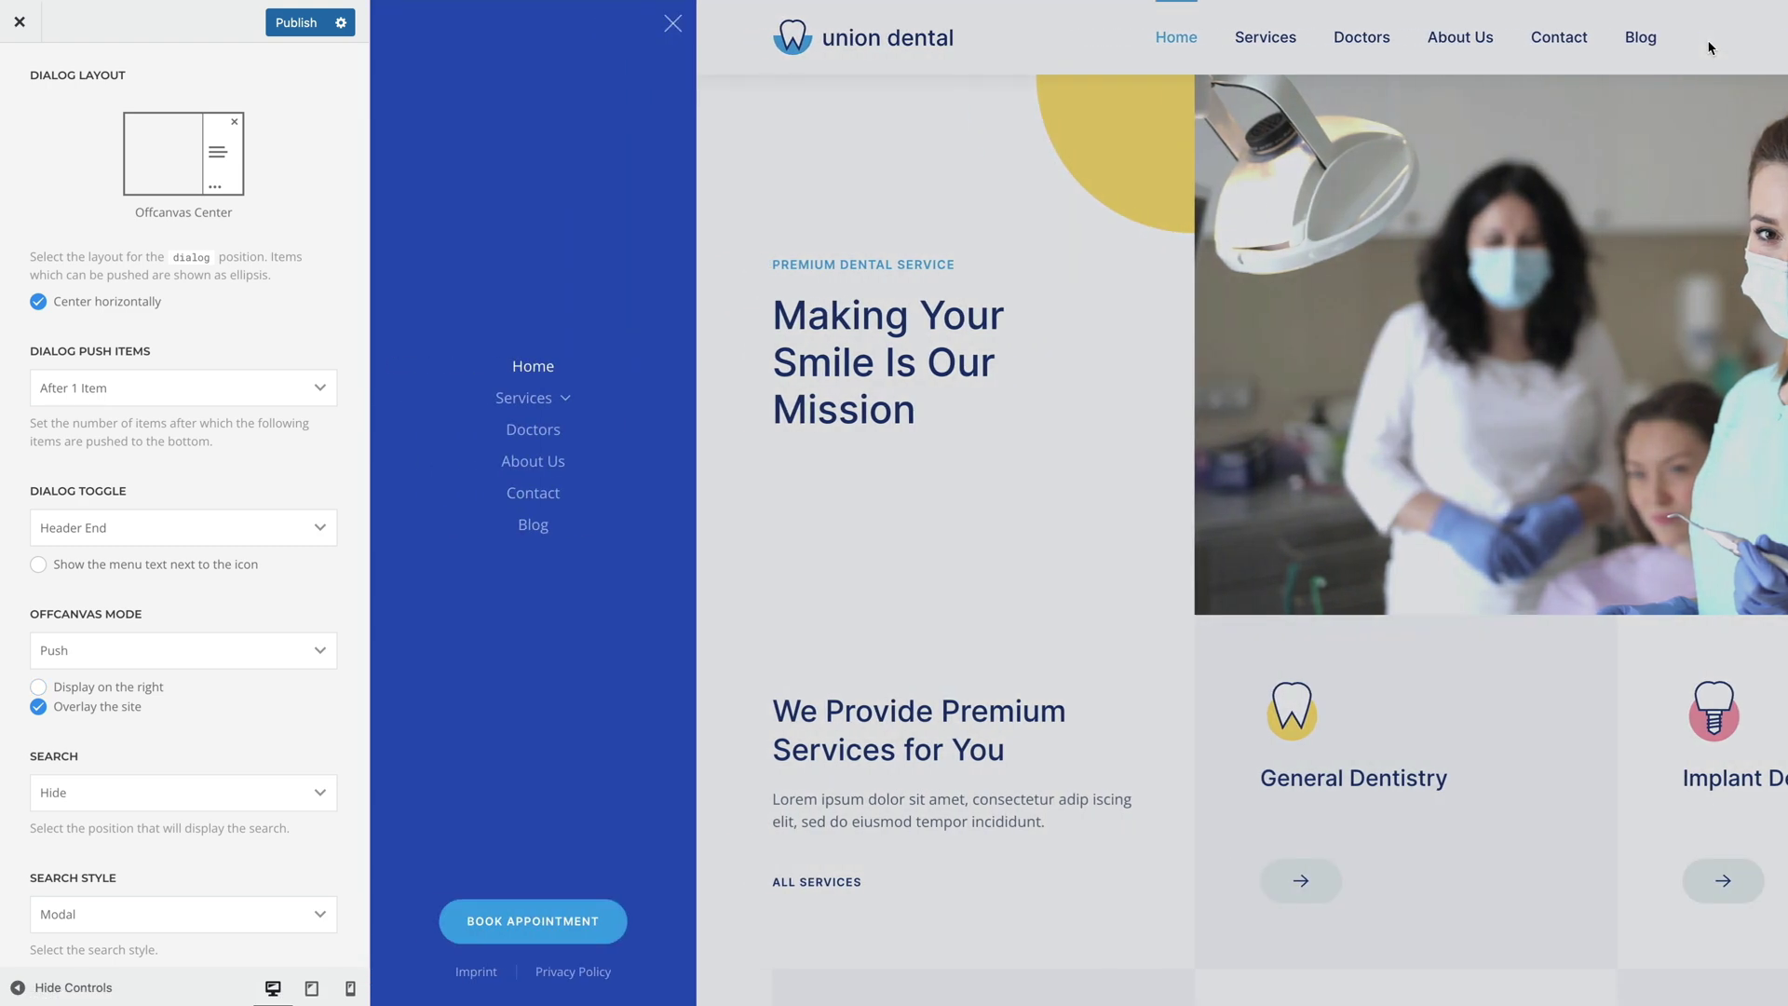
click(1710, 47)
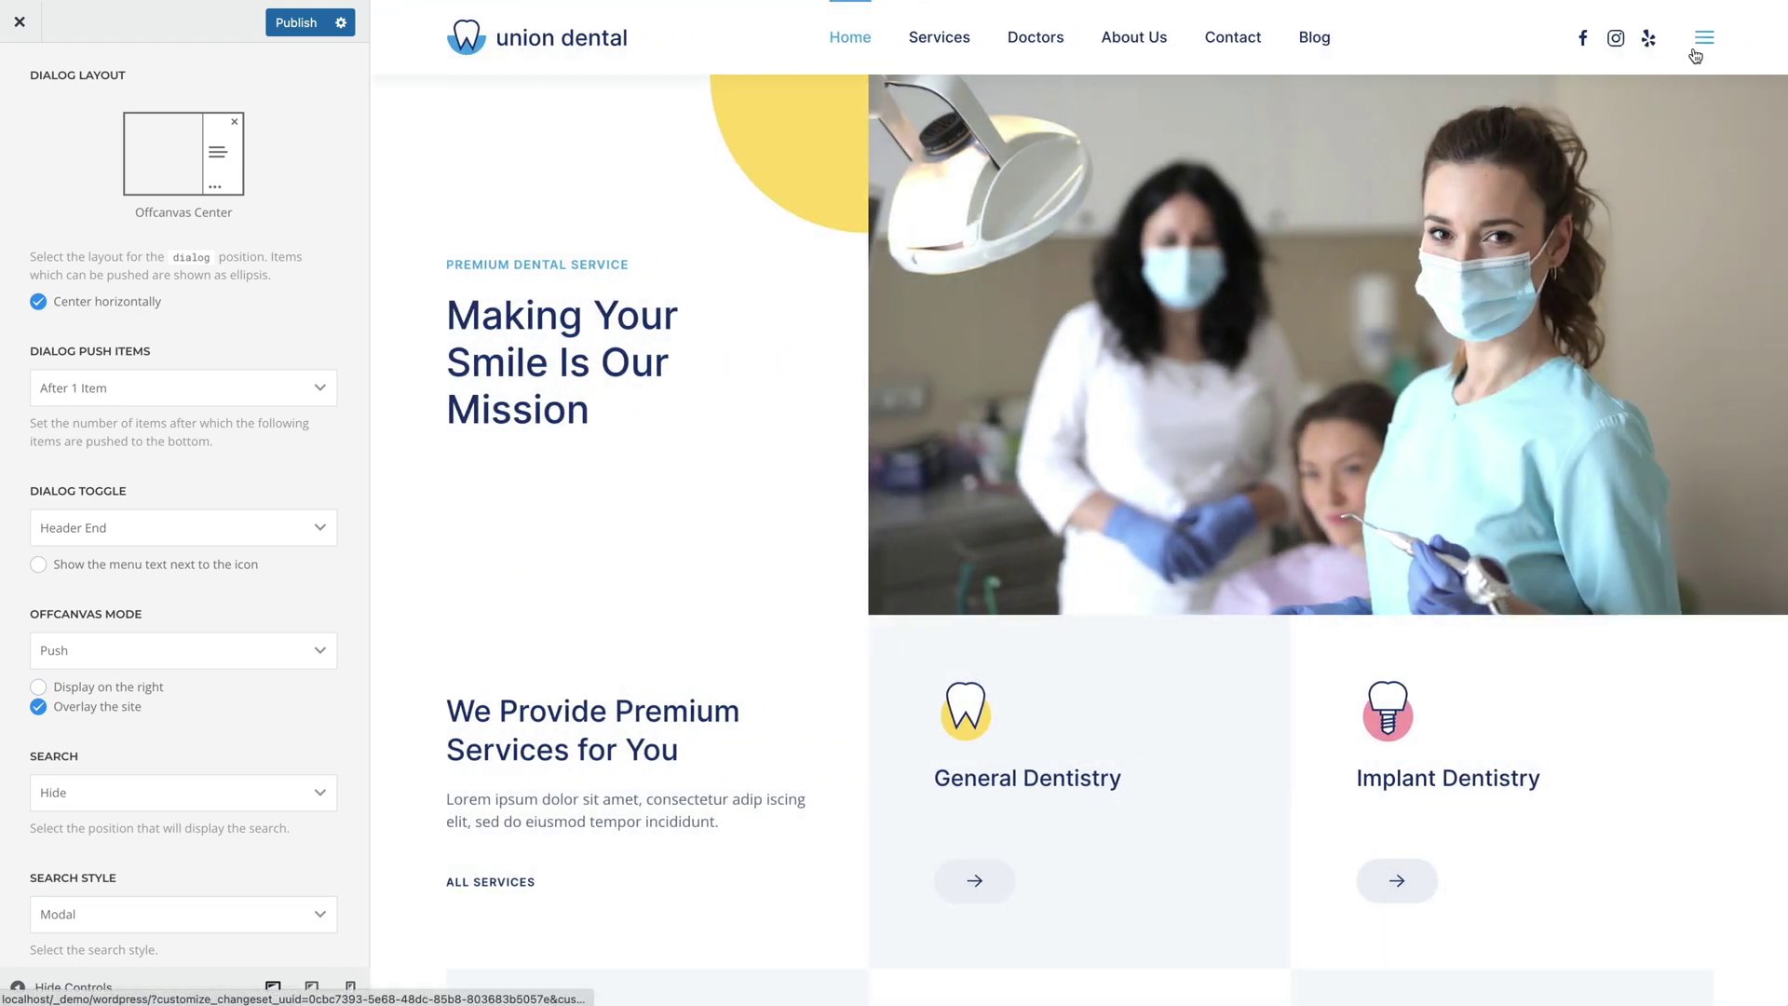
click(73, 689)
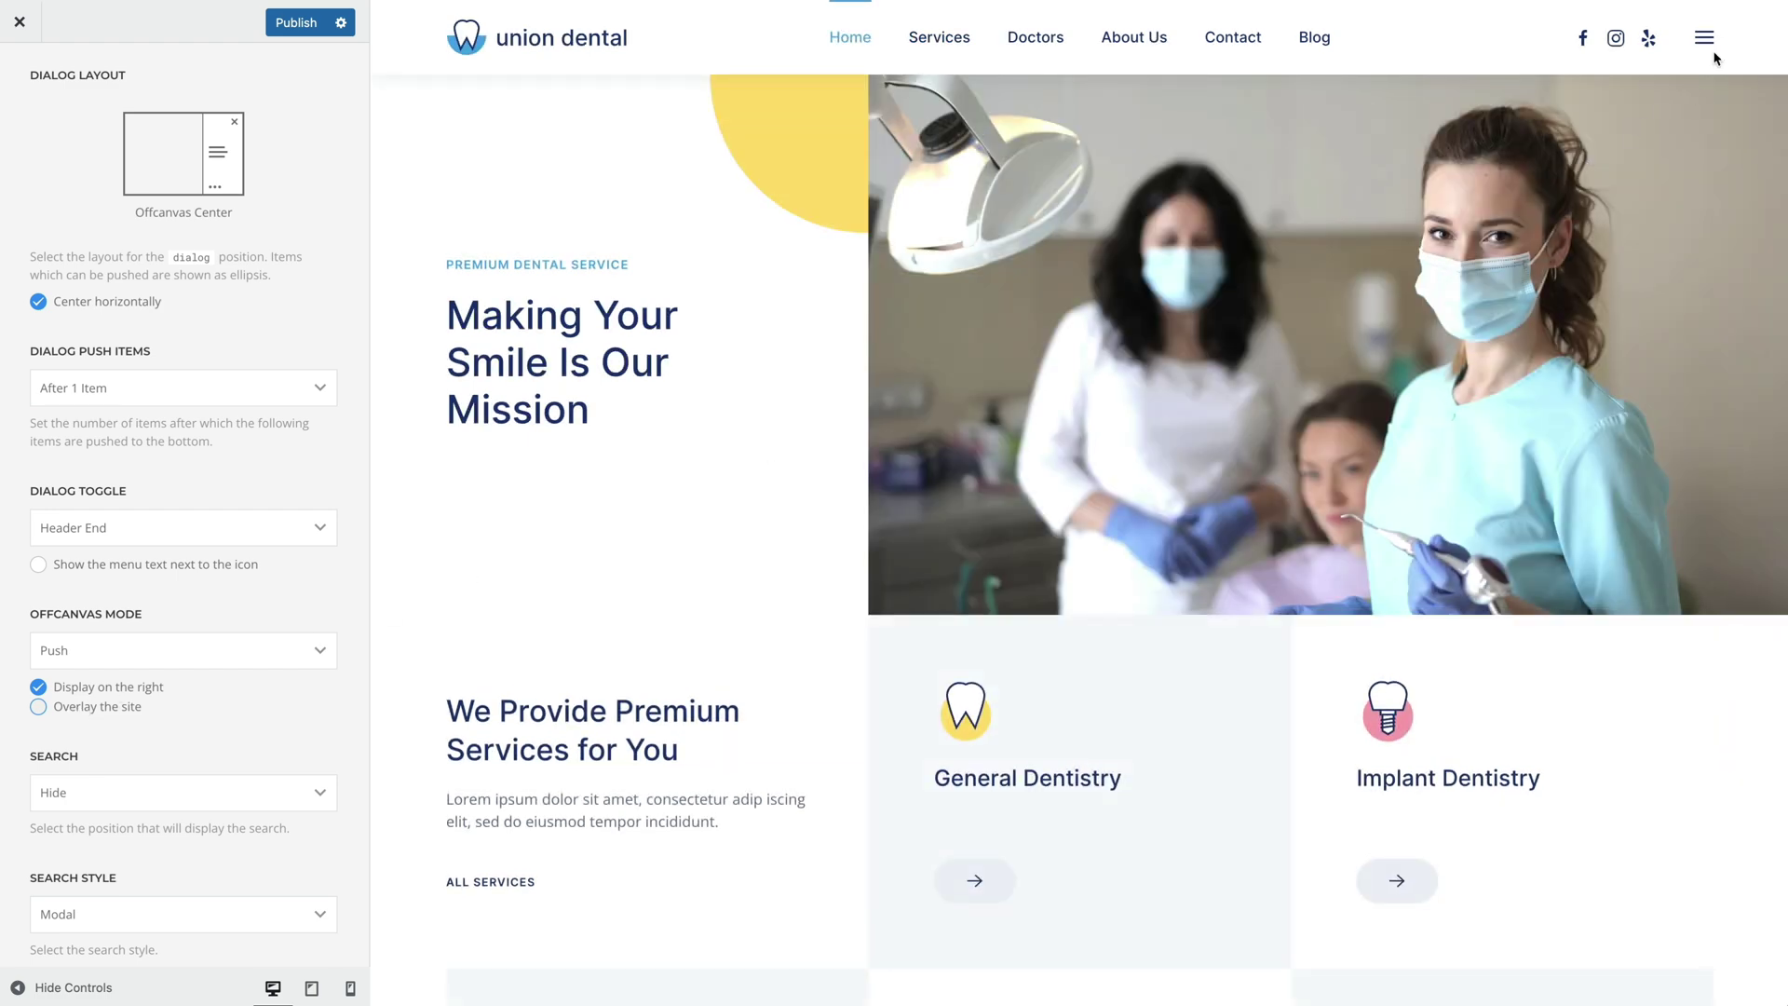
click(1706, 42)
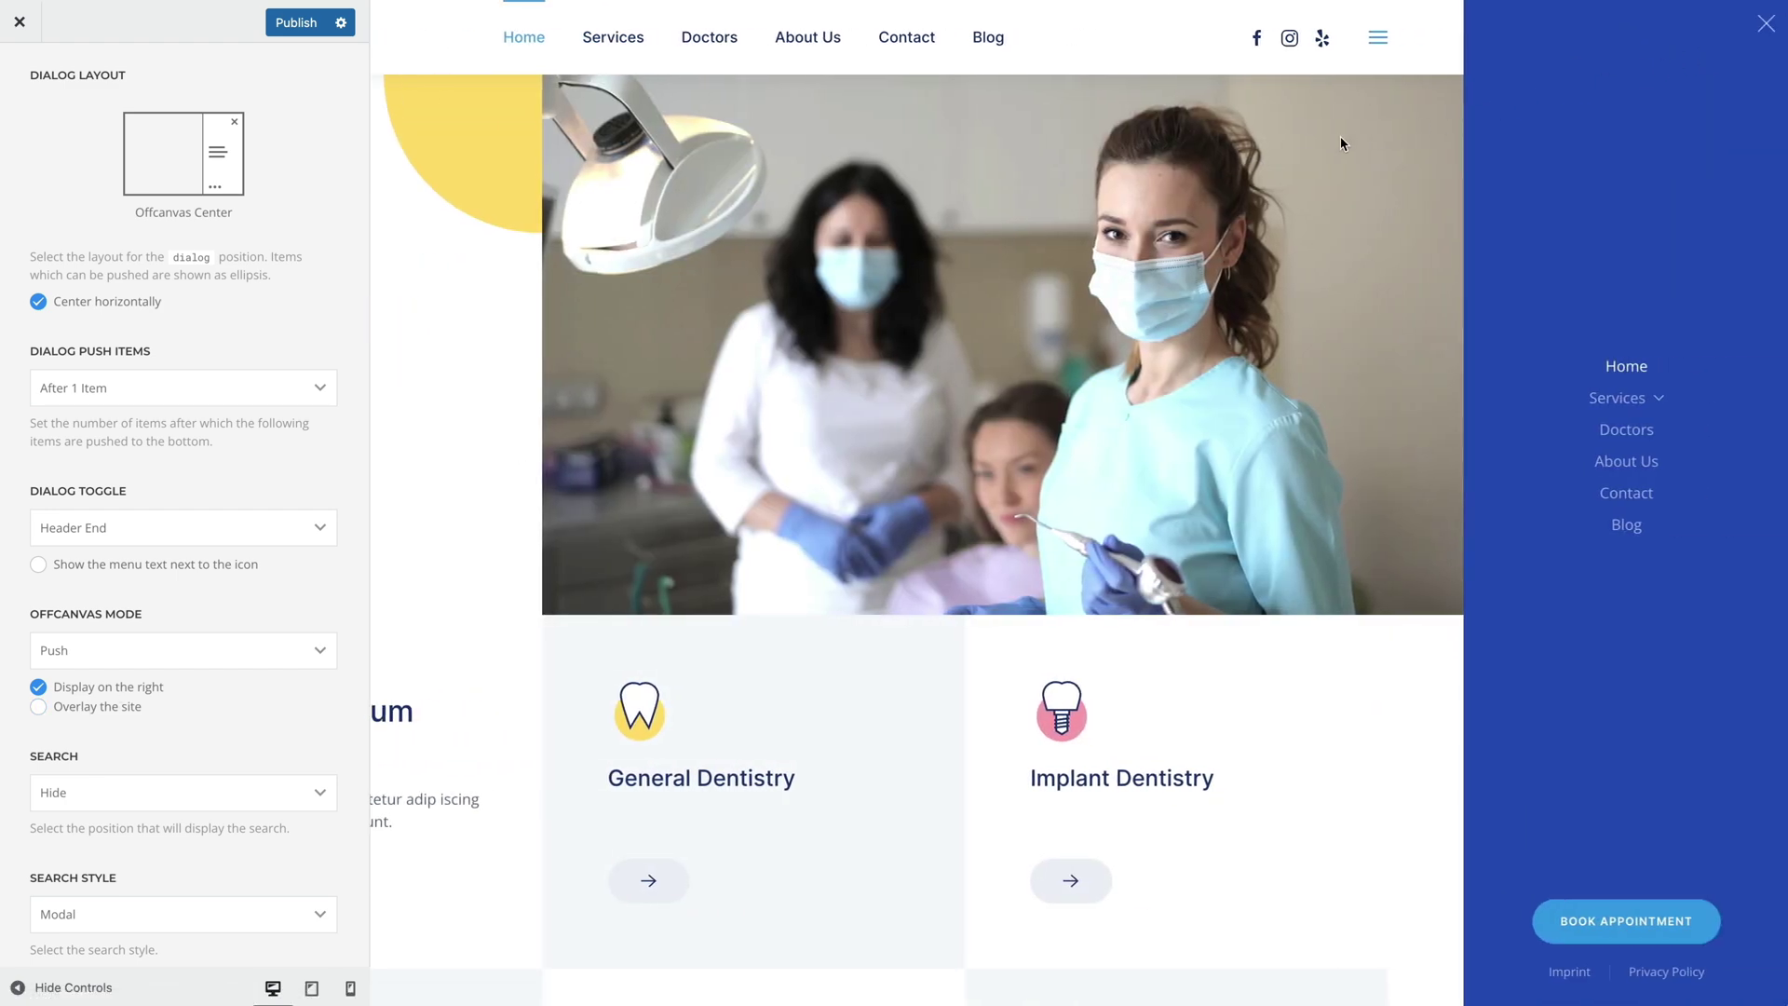
scroll(1341, 141, down, 6)
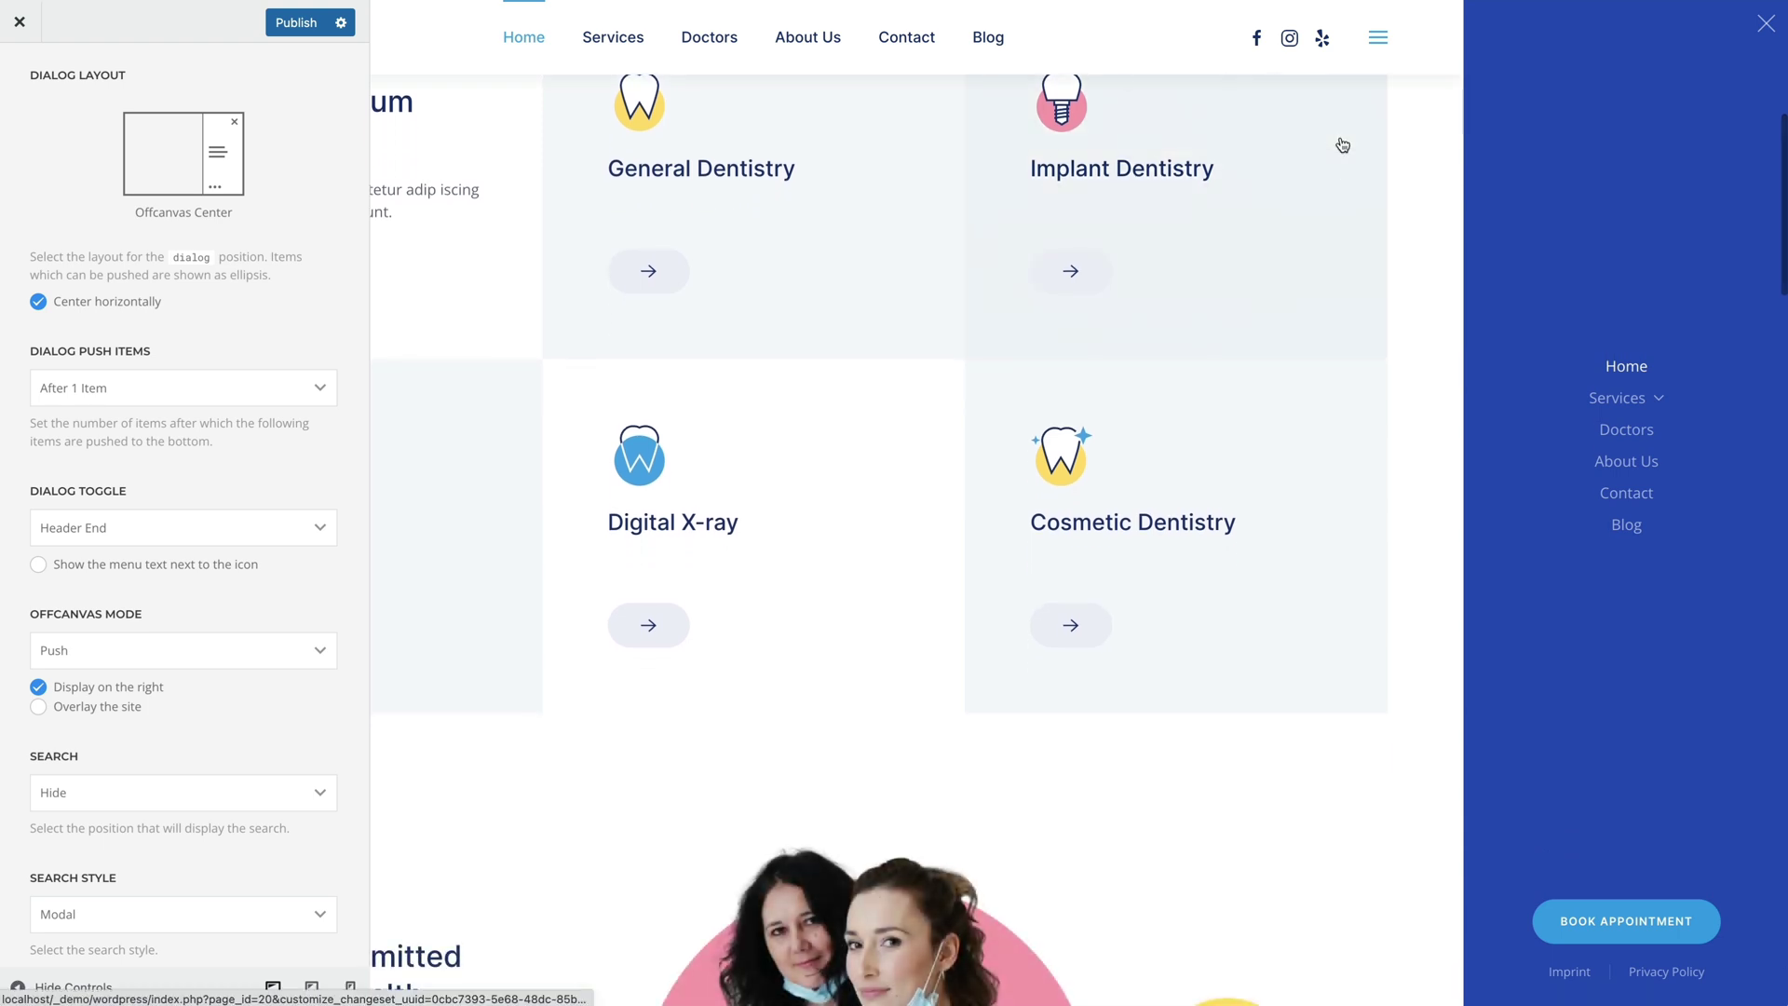
scroll(1342, 145, up, 6)
click(1339, 136)
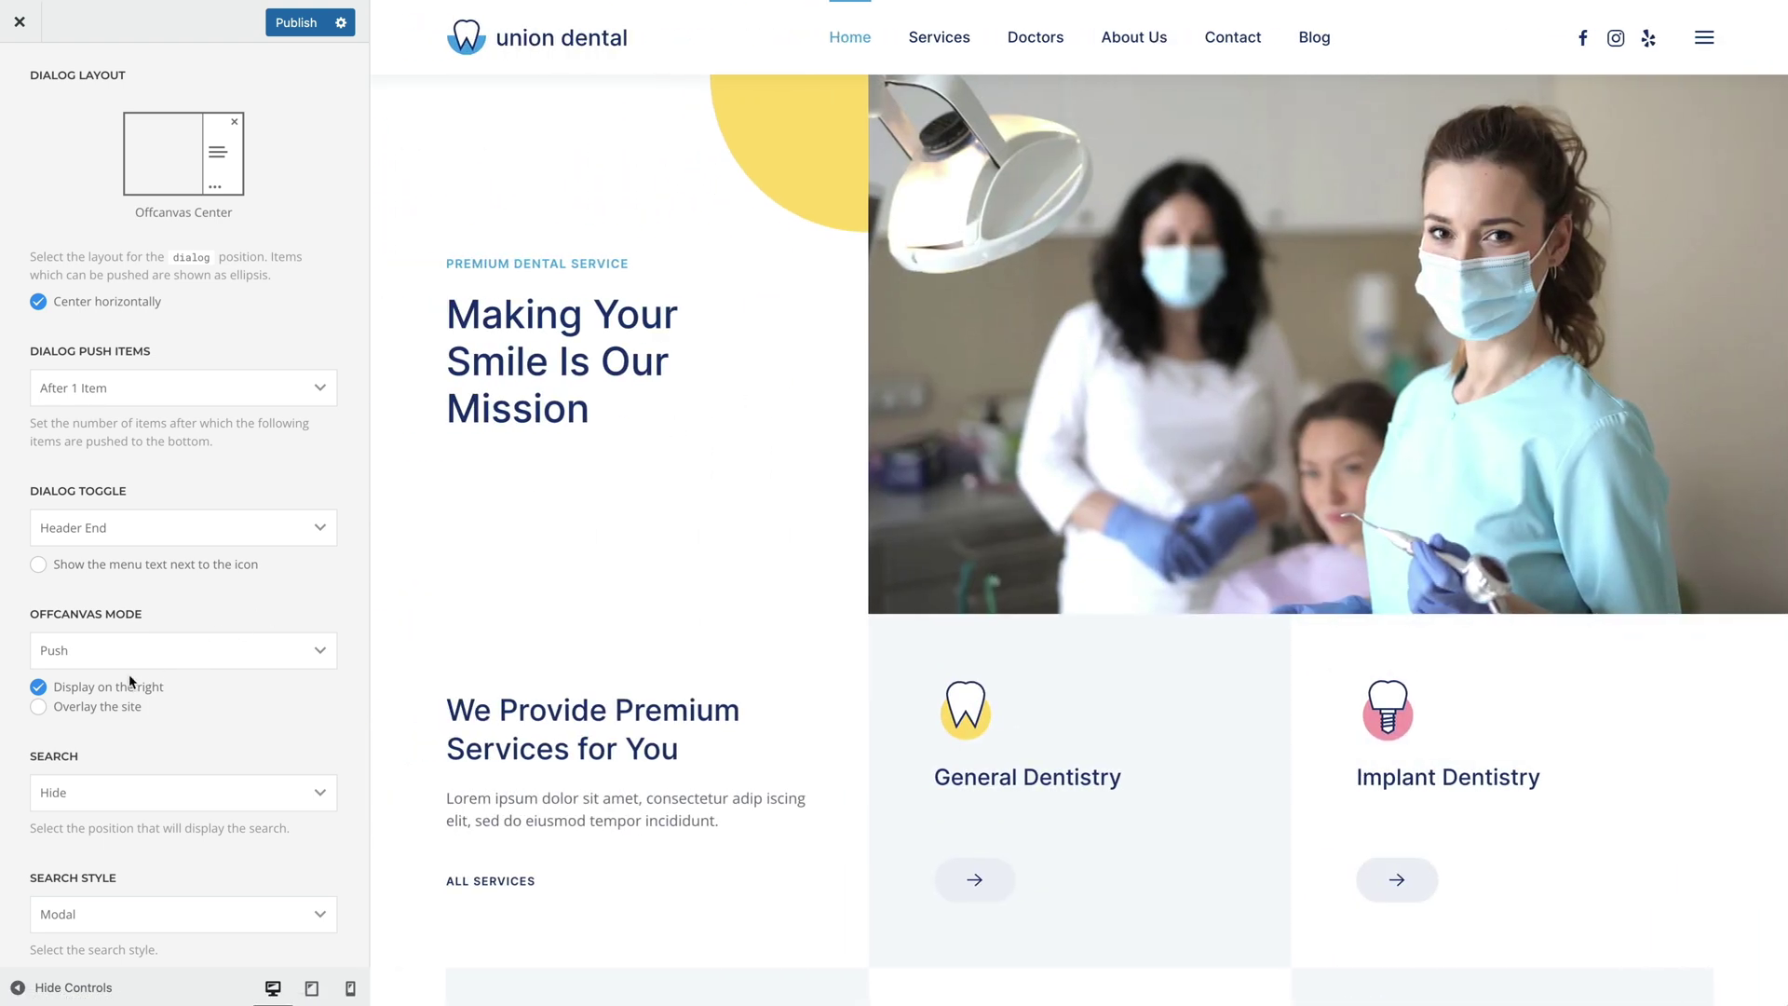
- Turn Overlay the site back on and switch off Center horizontally
click(78, 709)
click(1707, 42)
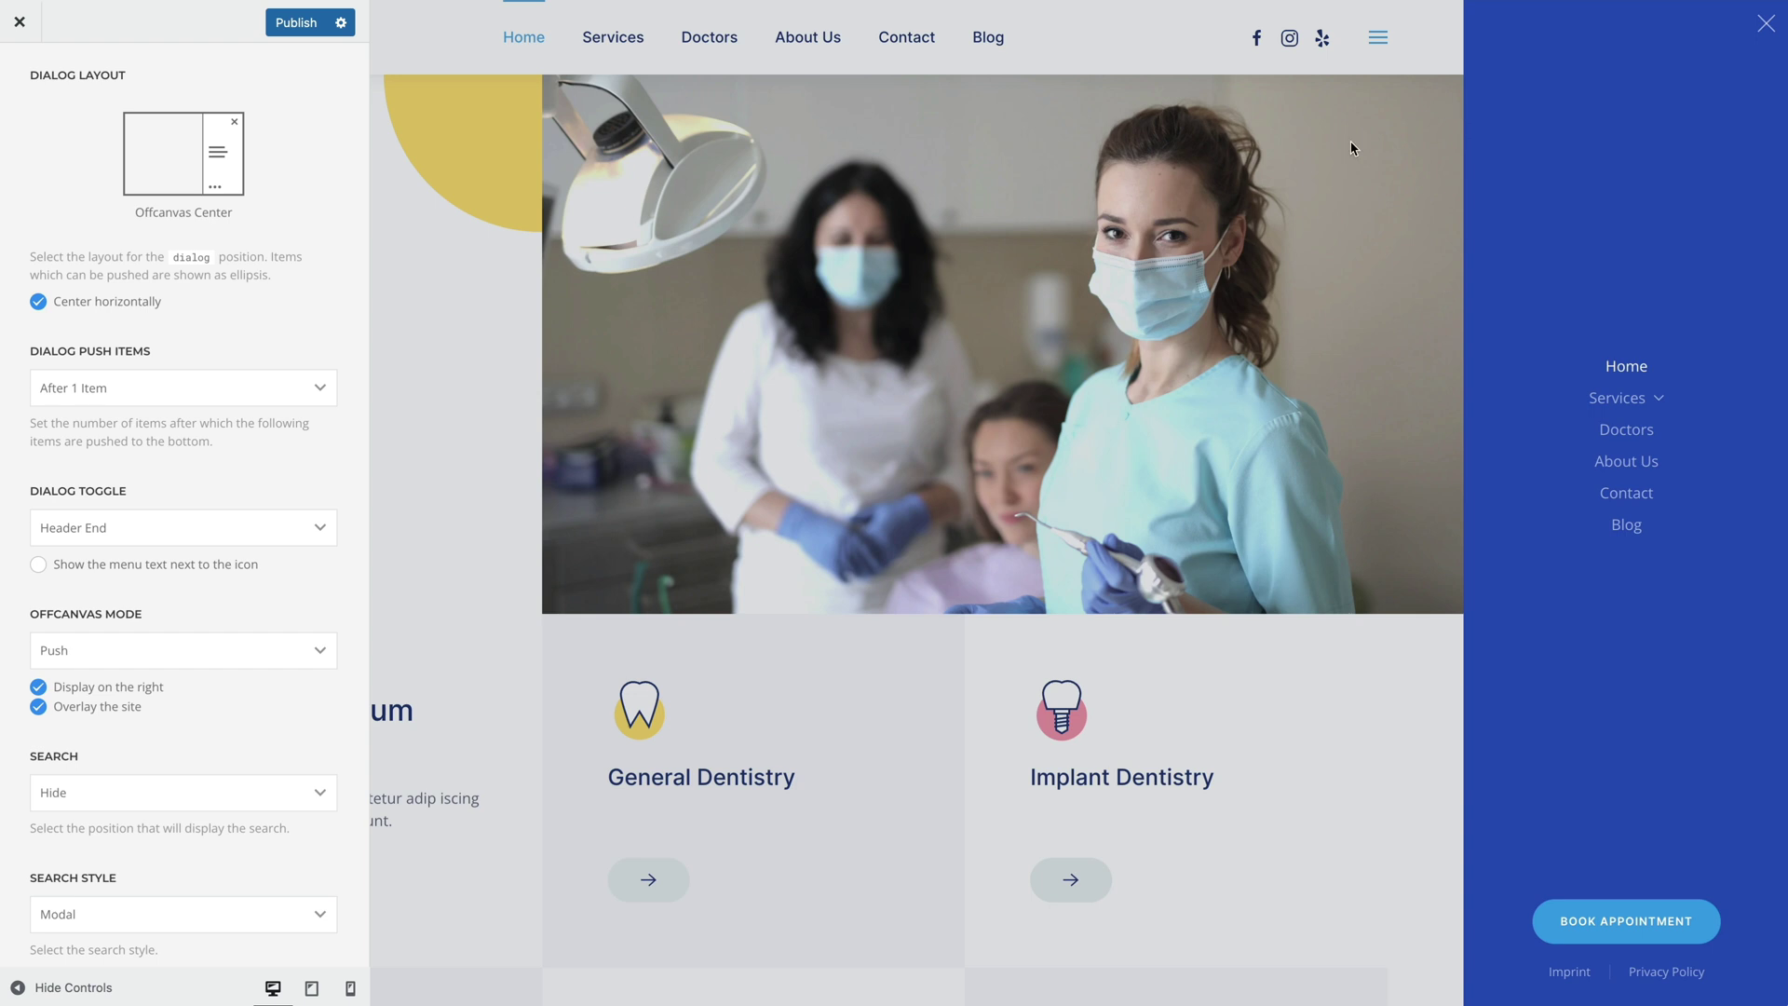
click(1351, 140)
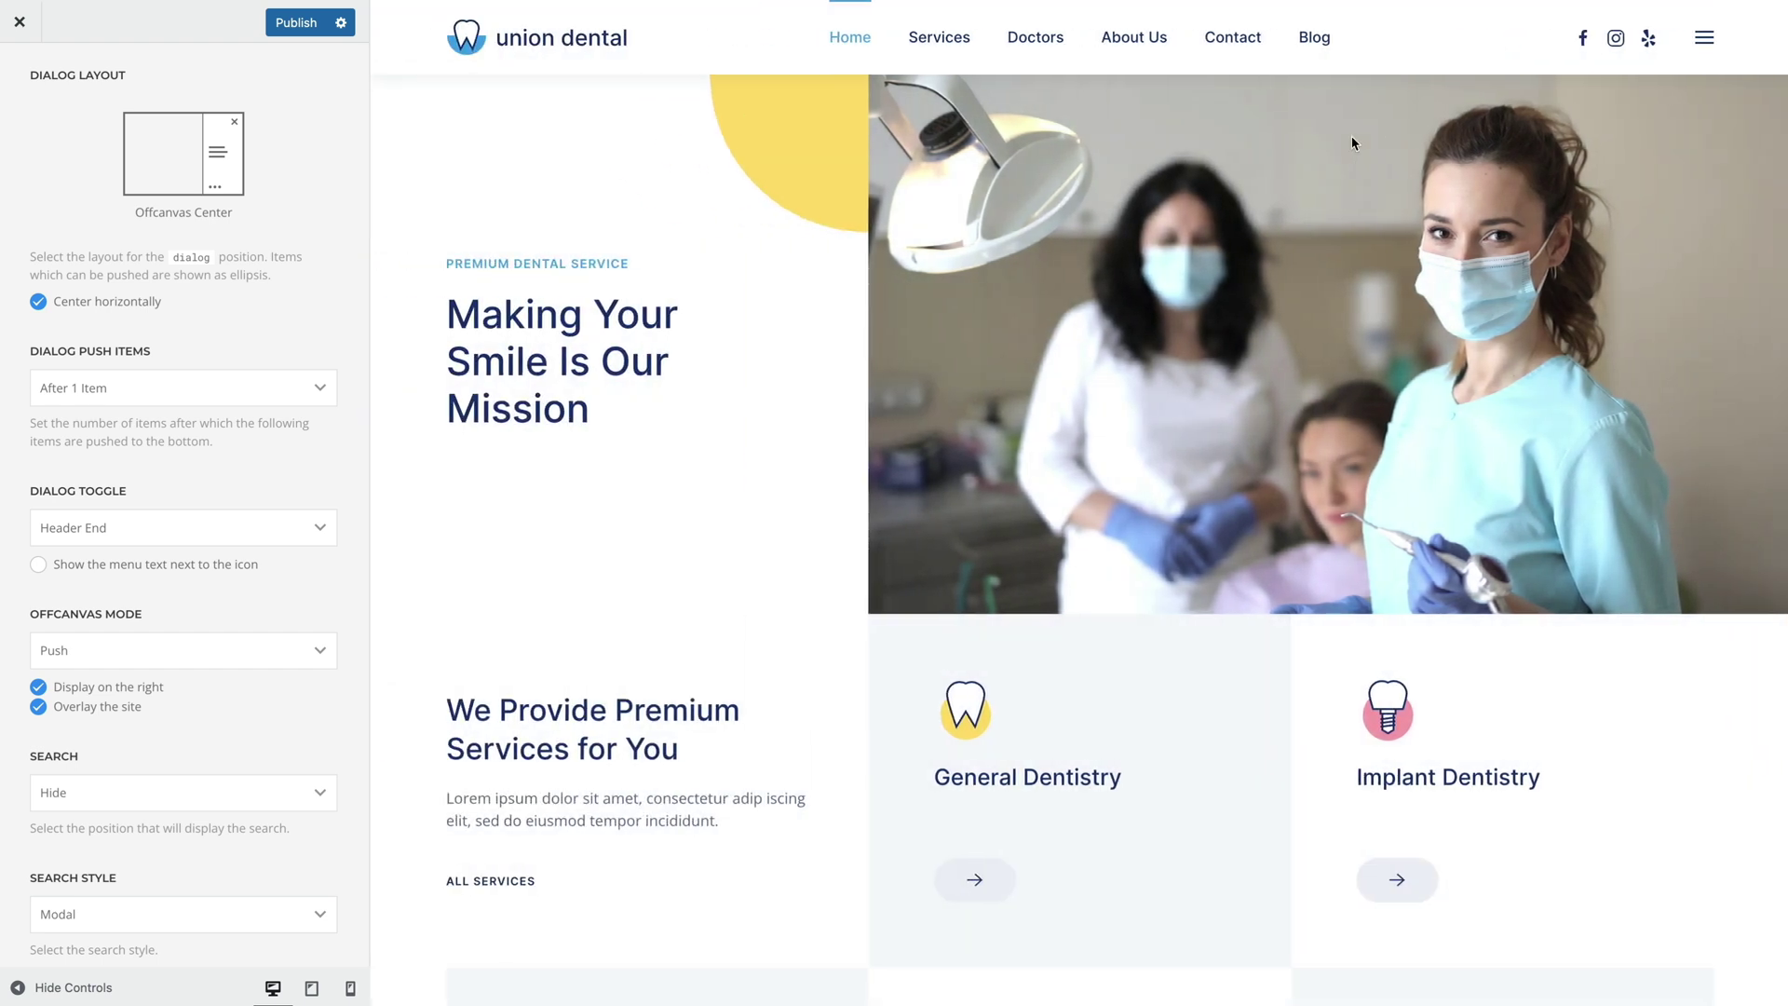
click(93, 310)
- Choose the Modal Center dialog layout with Modal Width Medium and preview the menu
click(158, 191)
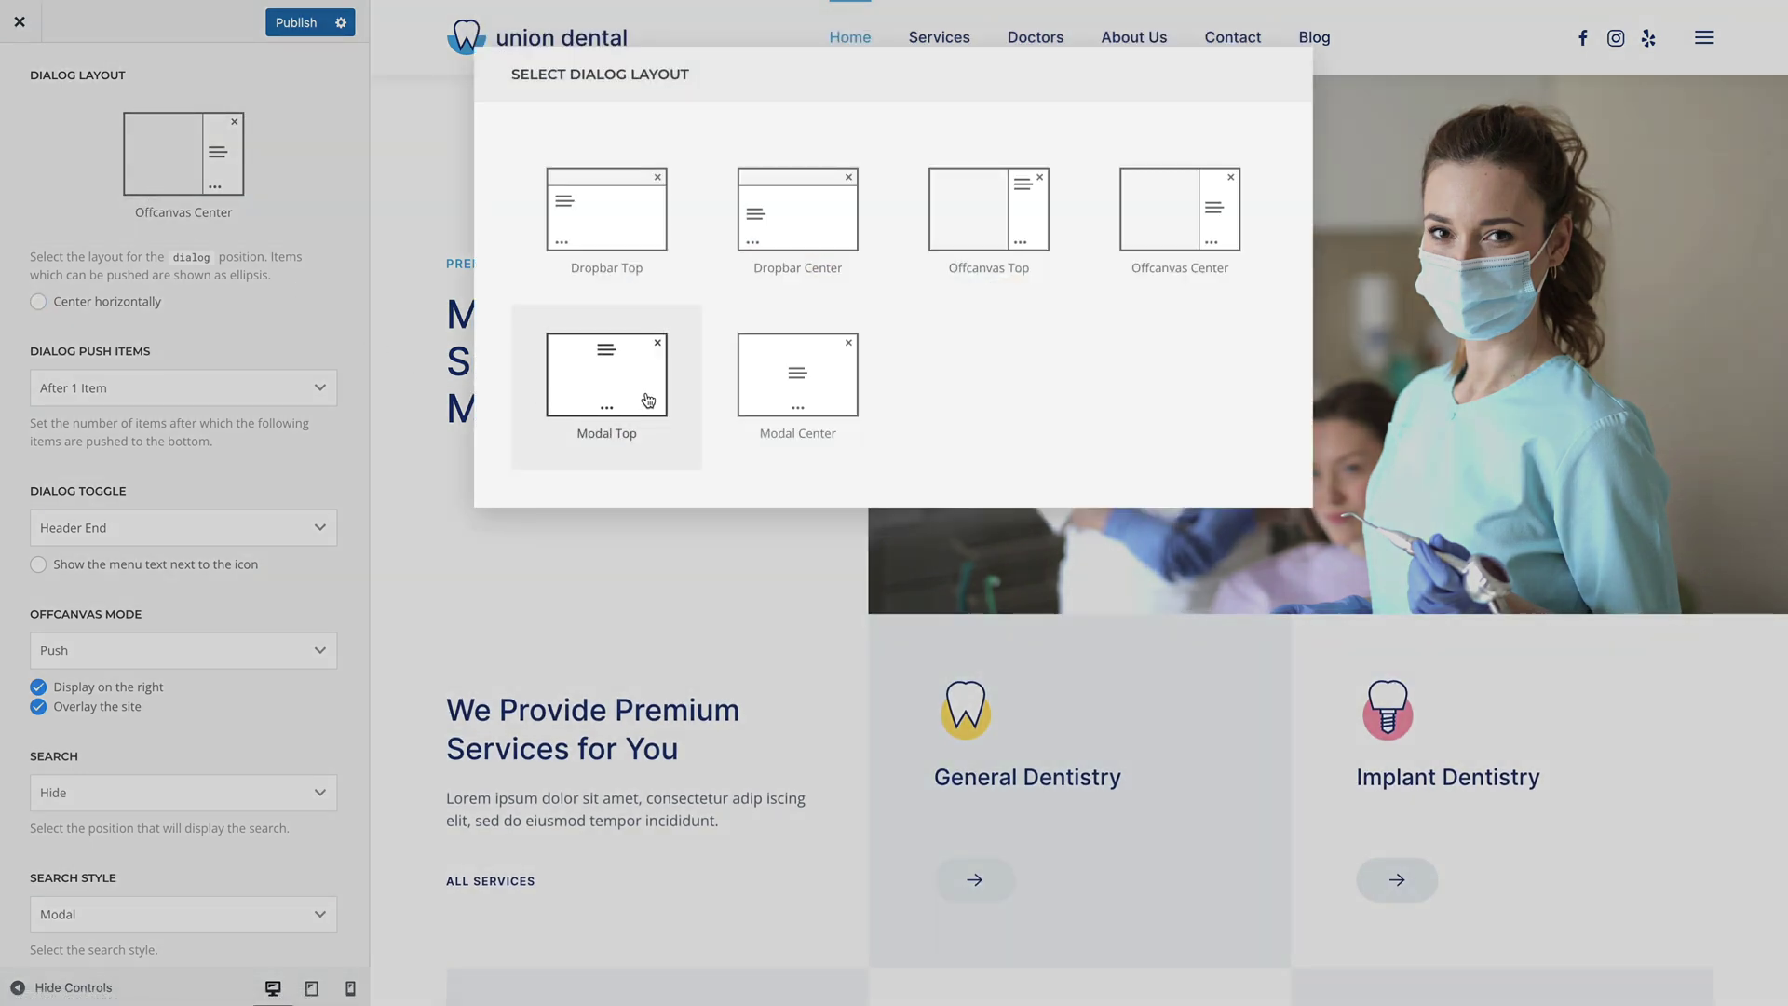
click(733, 398)
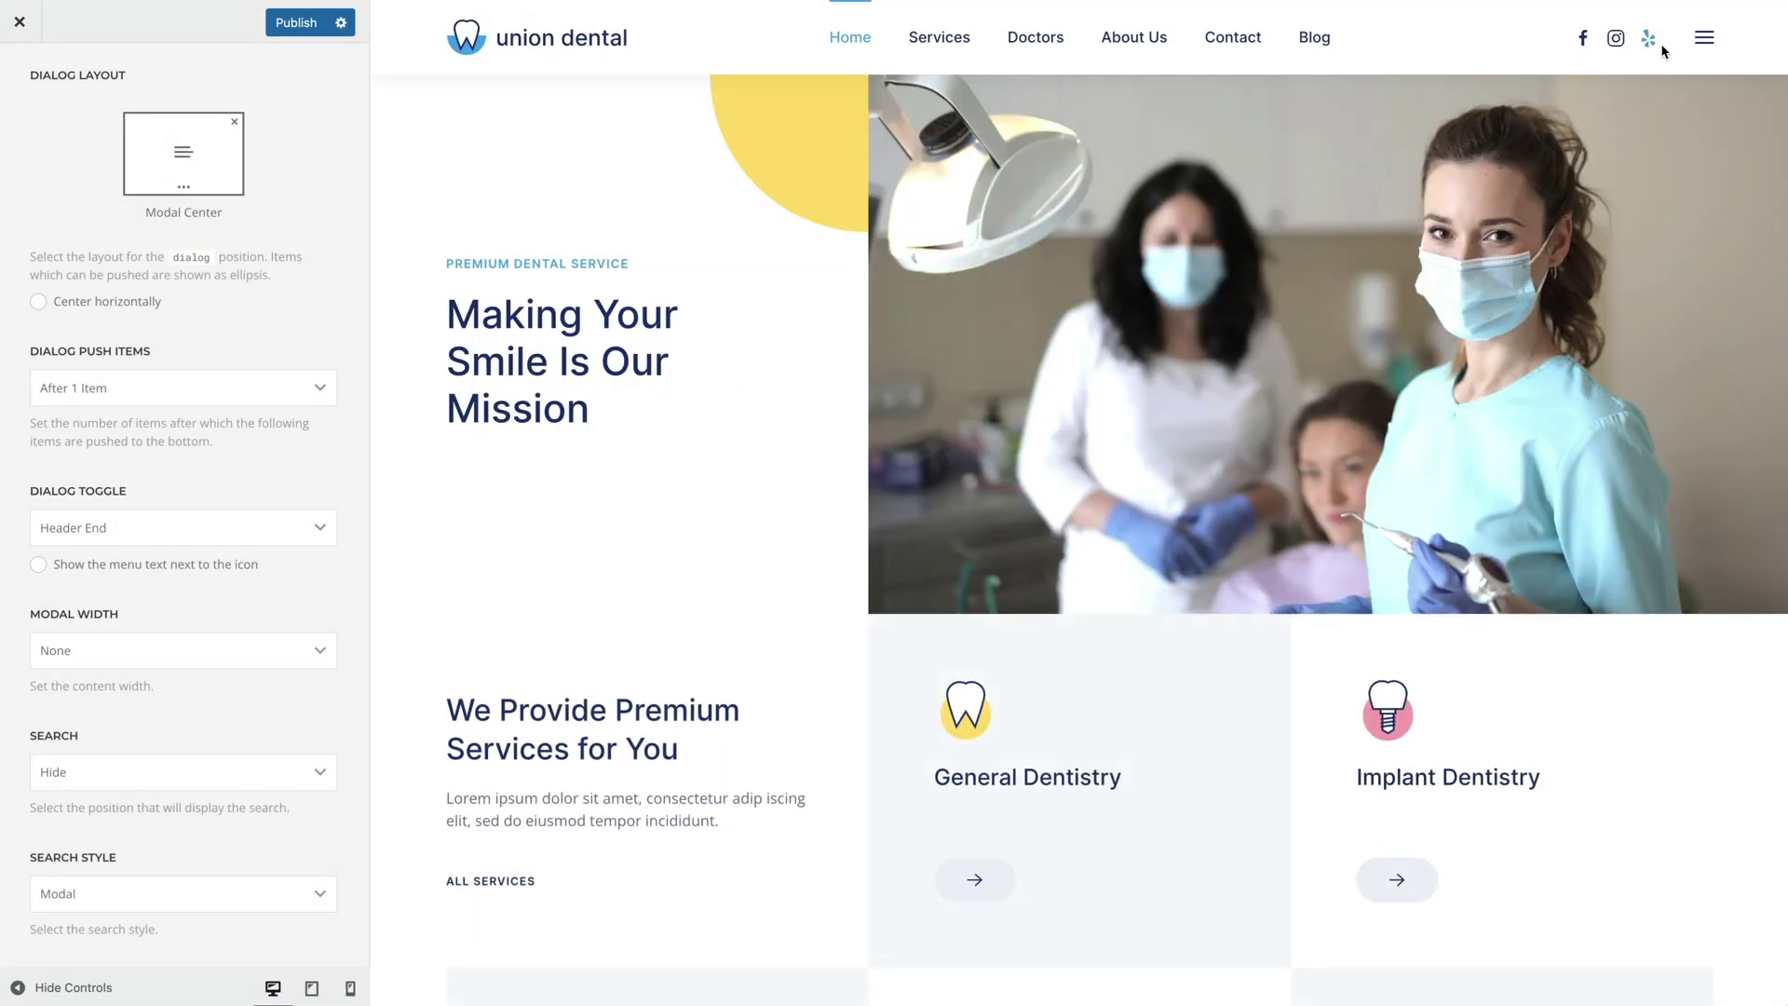
click(1702, 41)
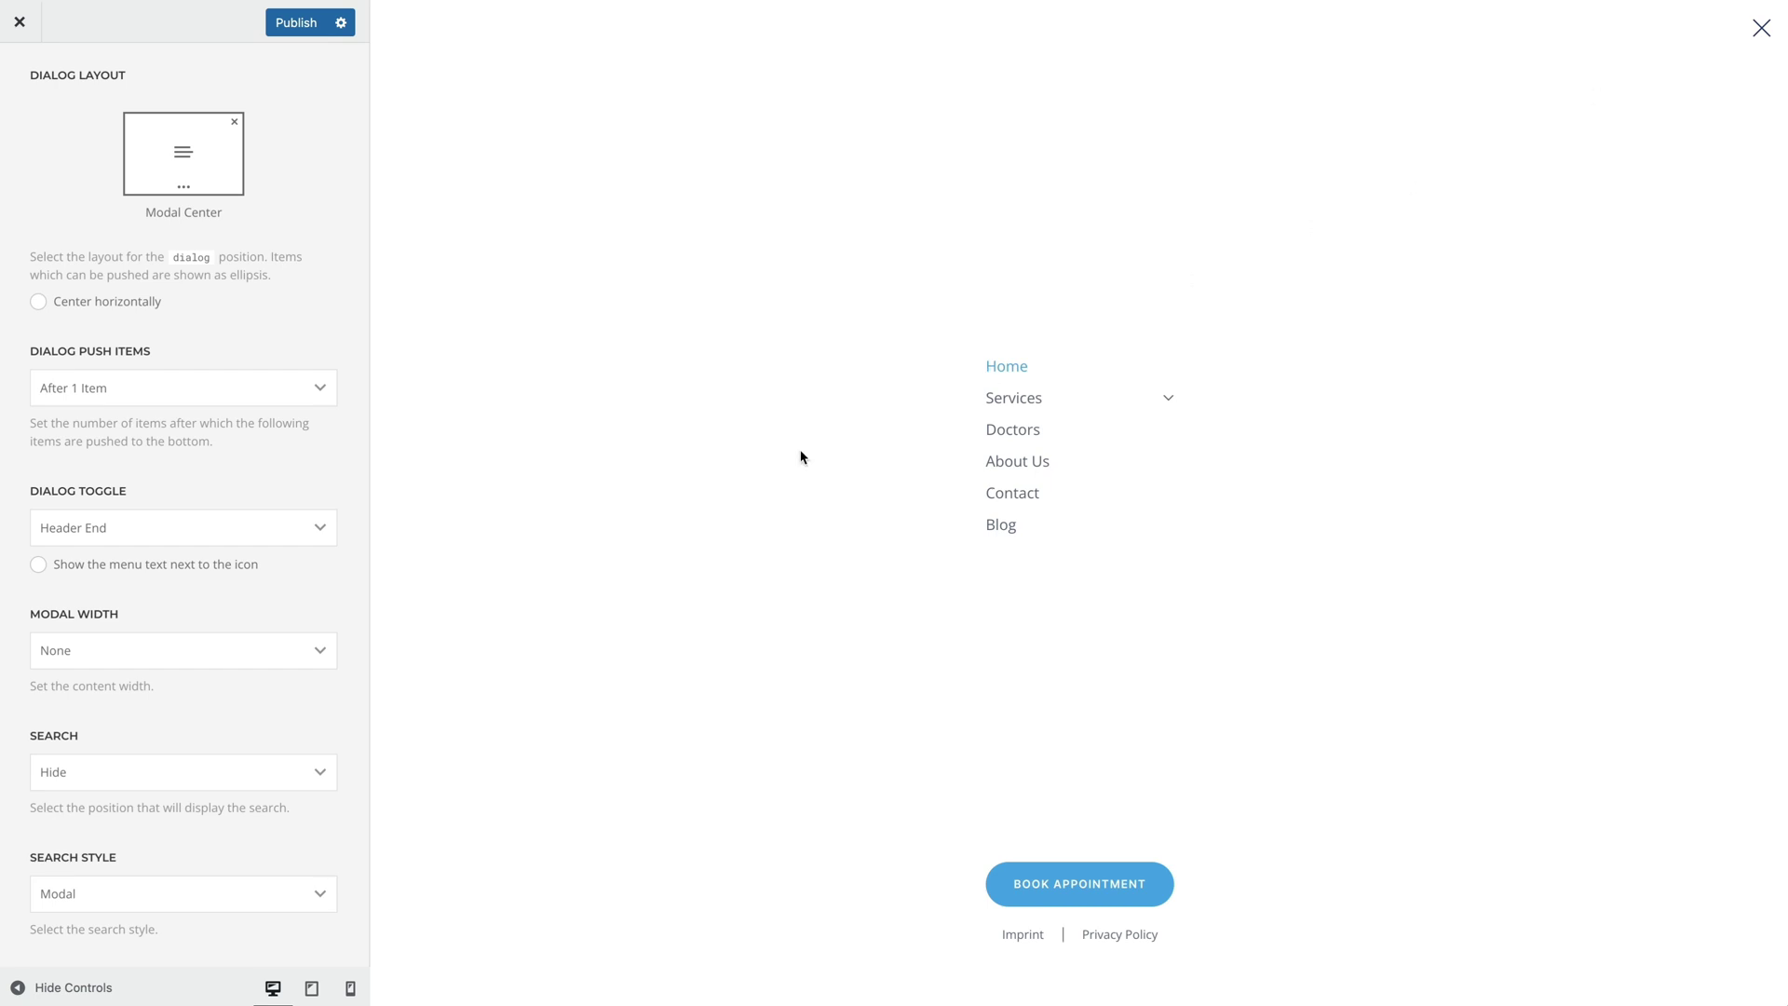
click(289, 654)
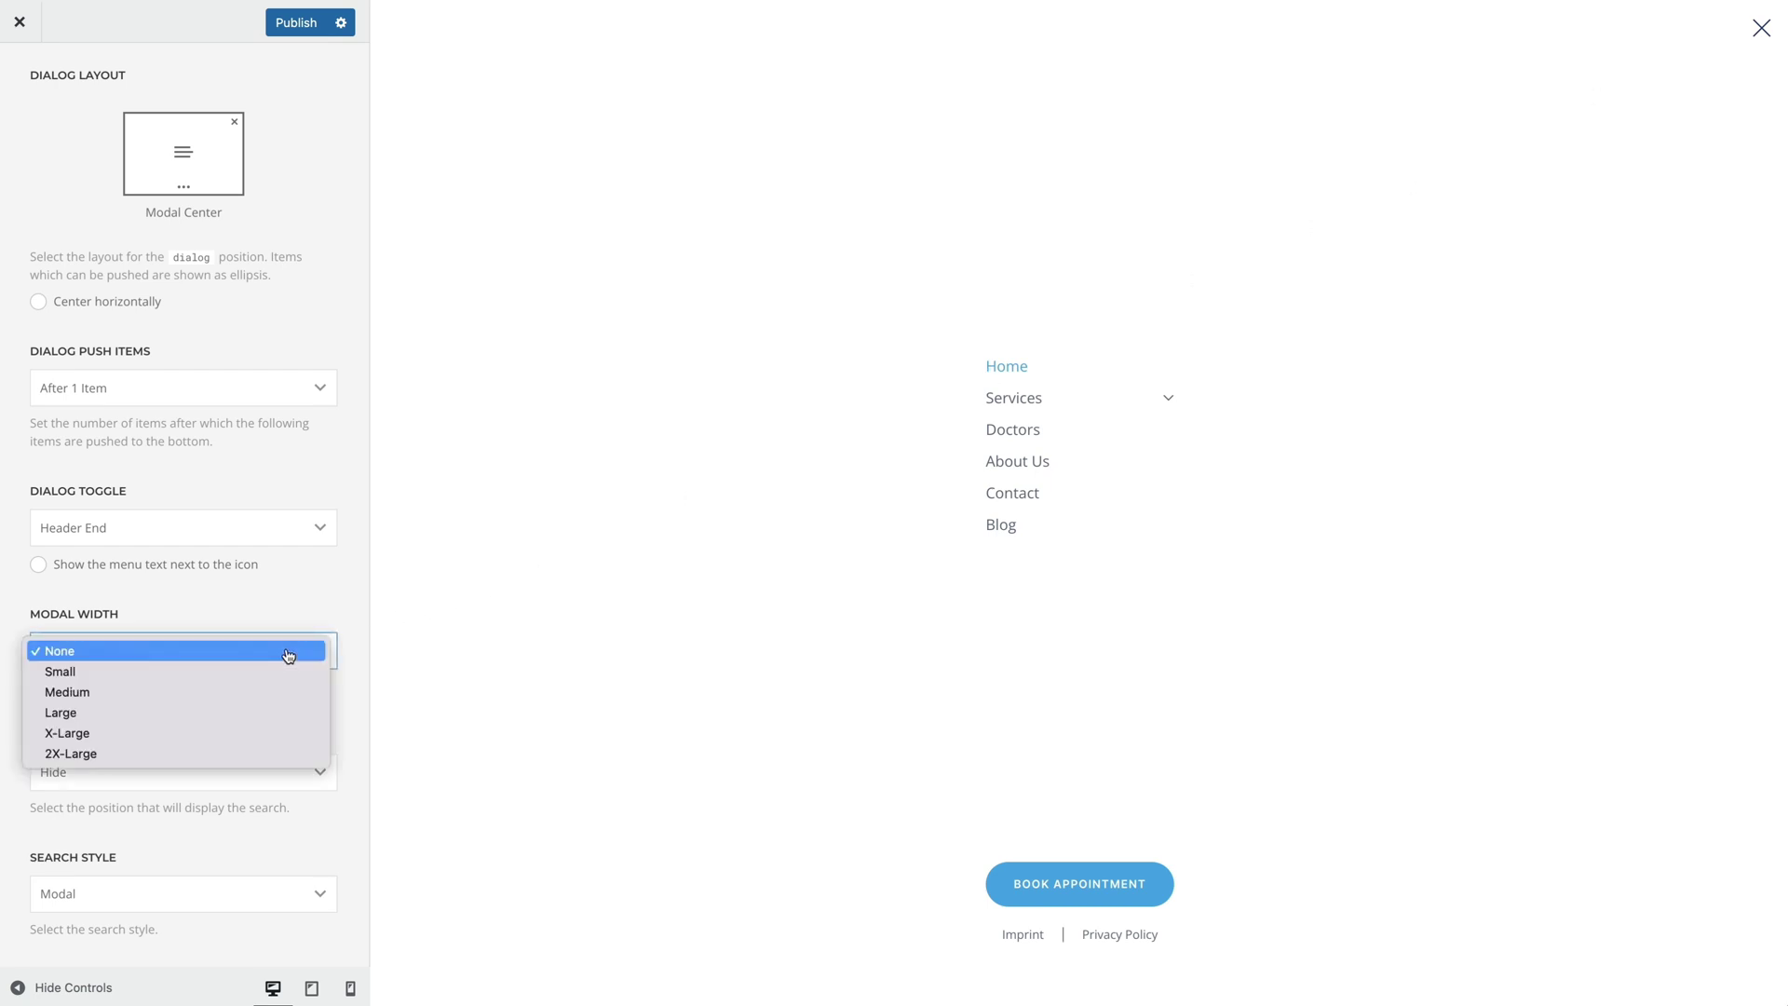
click(295, 689)
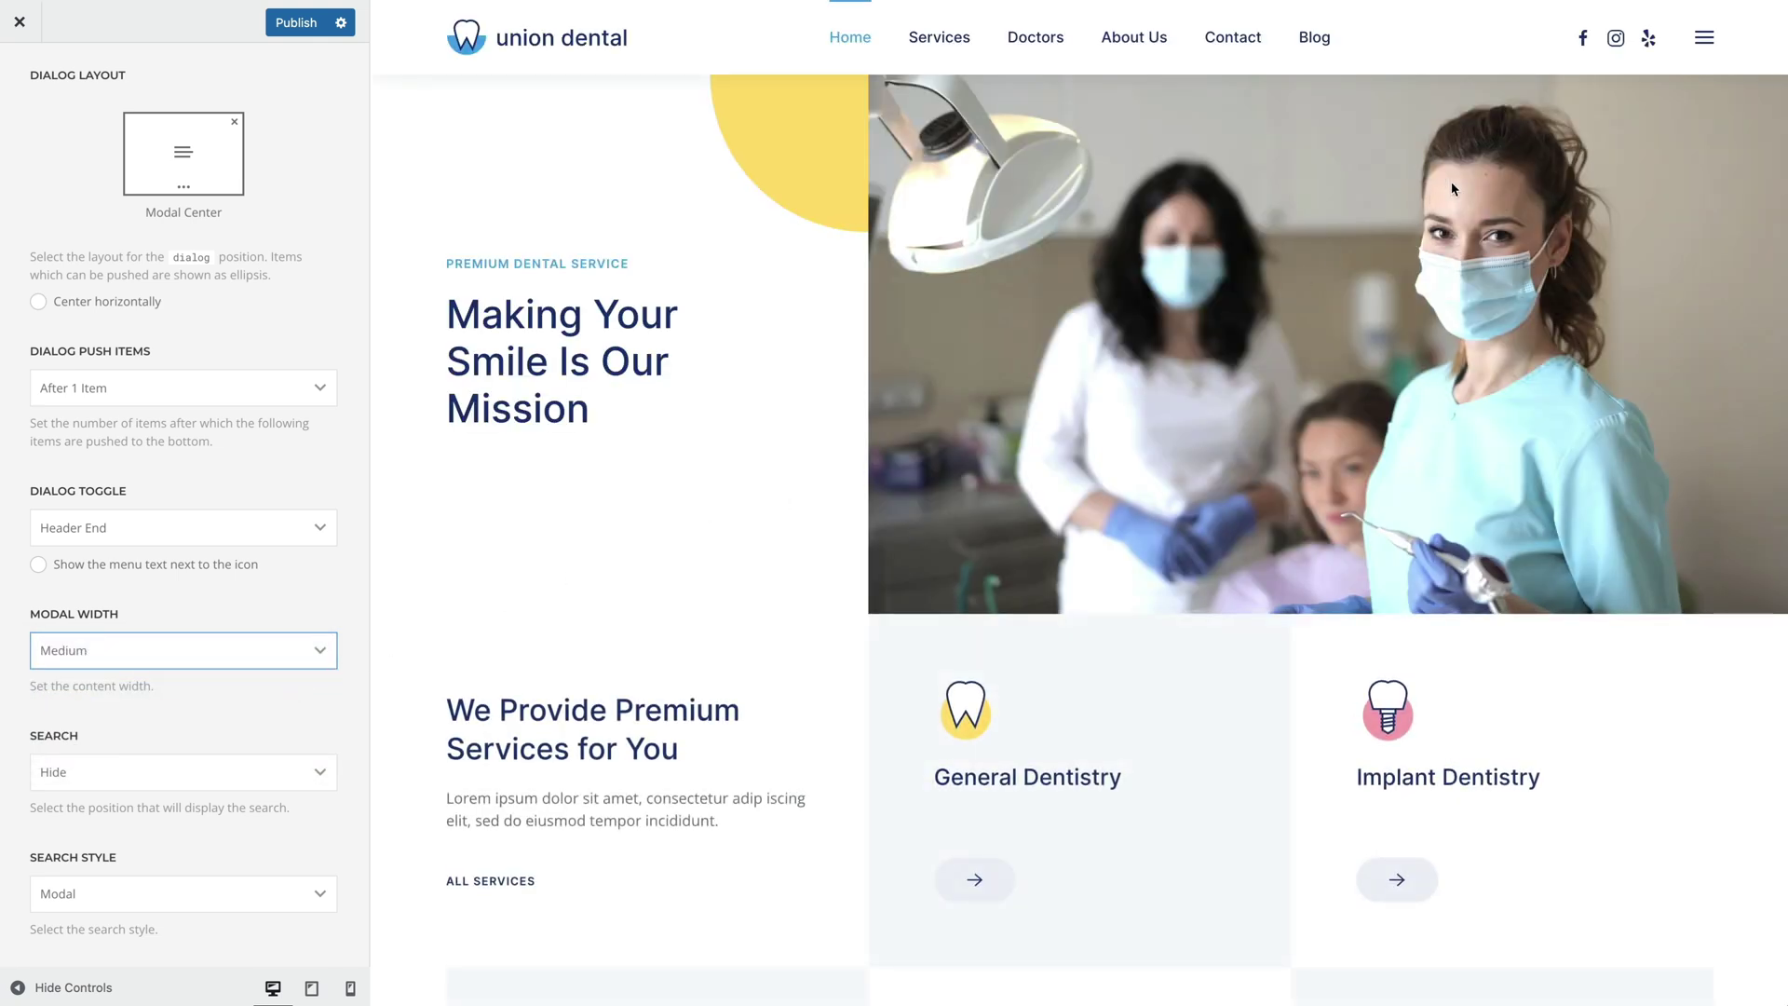
click(1704, 38)
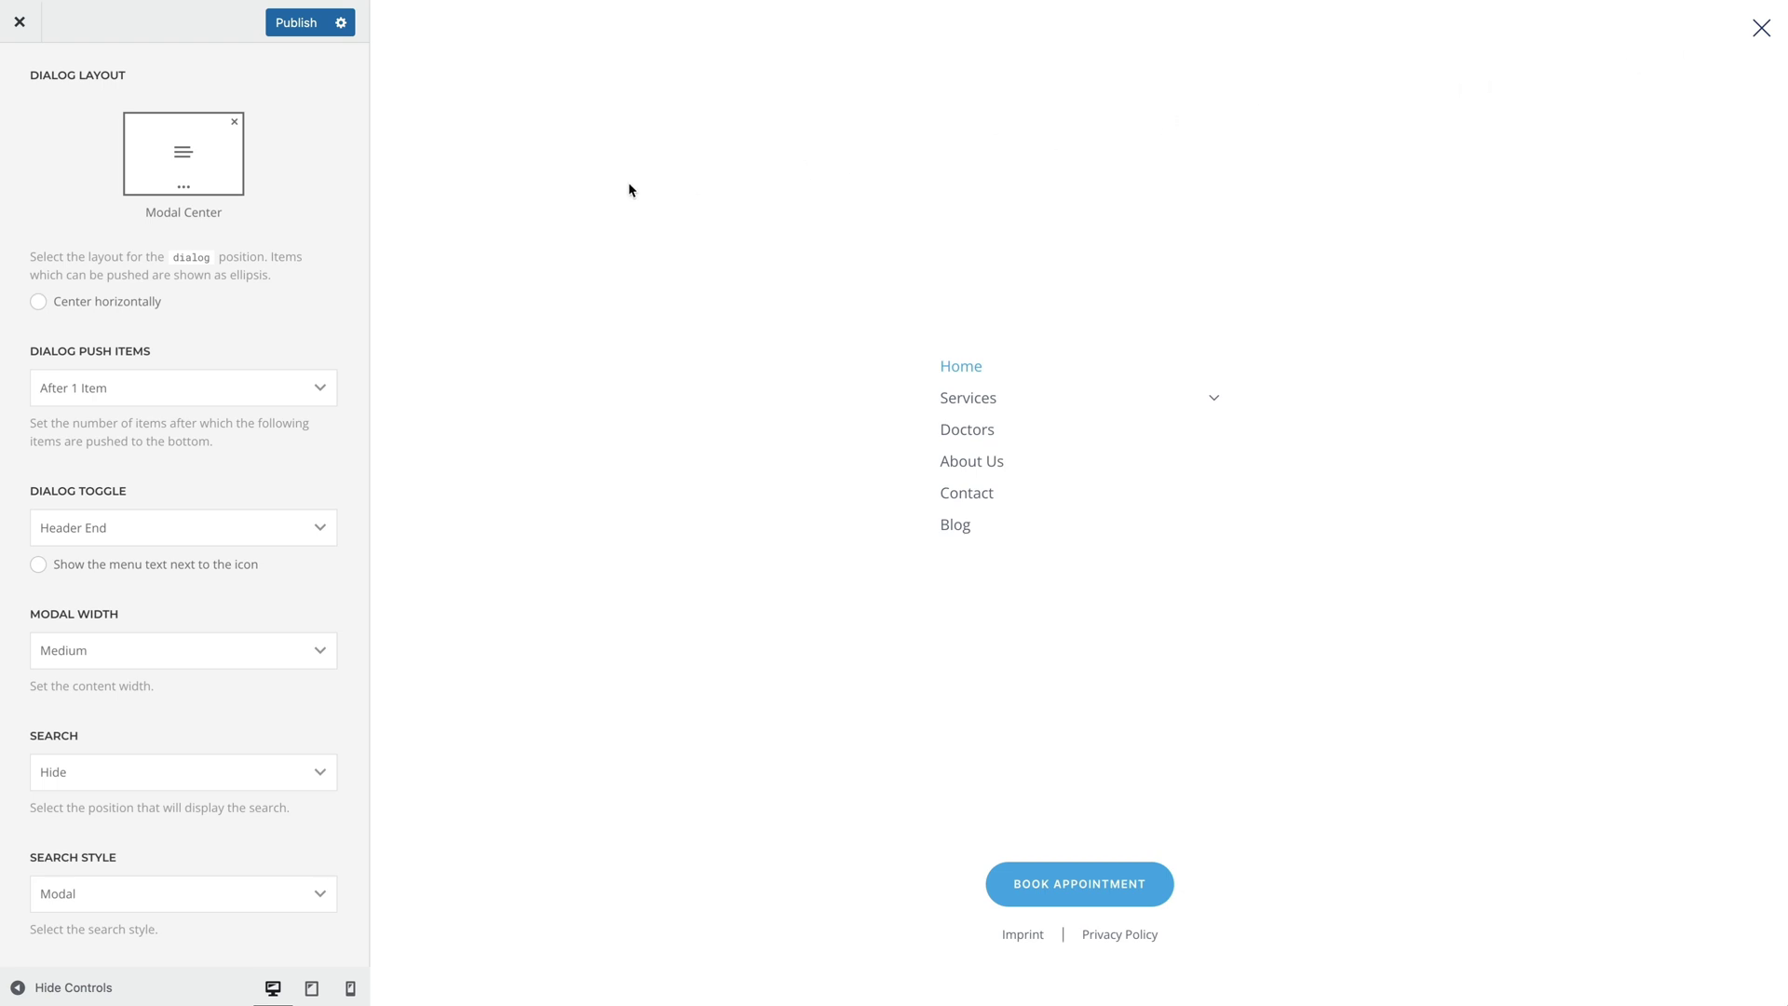
- Choose the Dropbar Center layout, set Dropbar Content Width to Medium, and preview the menu
click(289, 190)
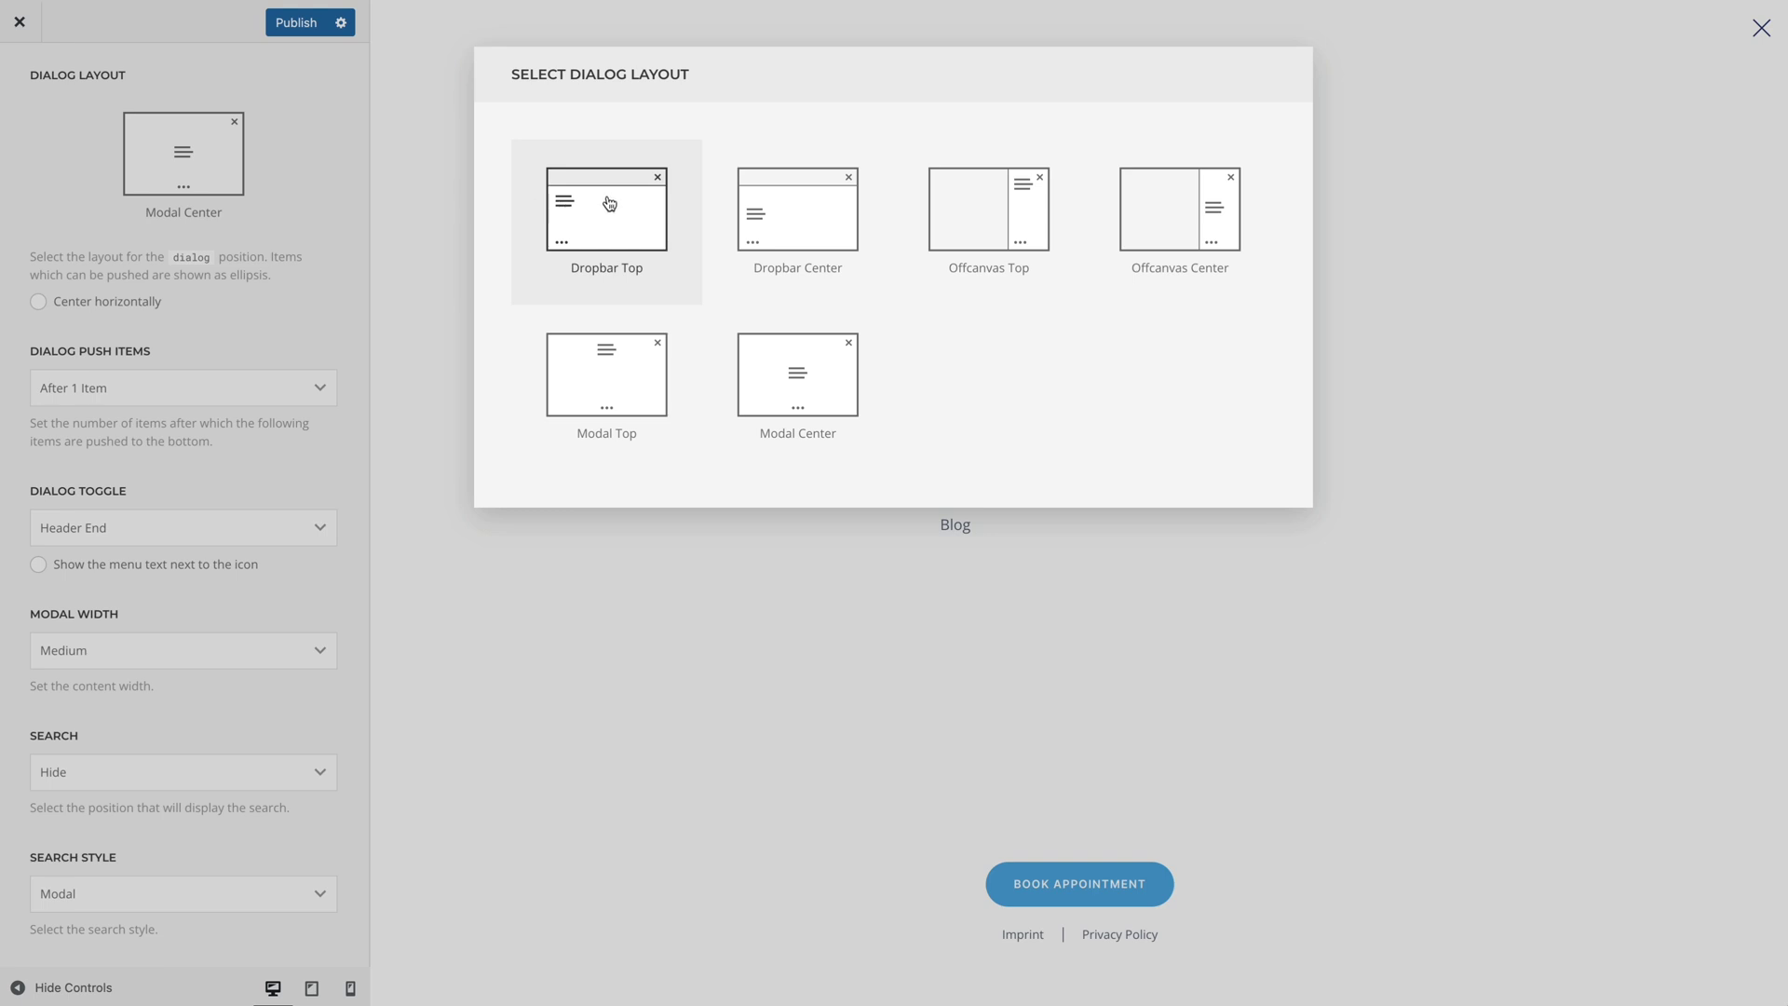
click(730, 201)
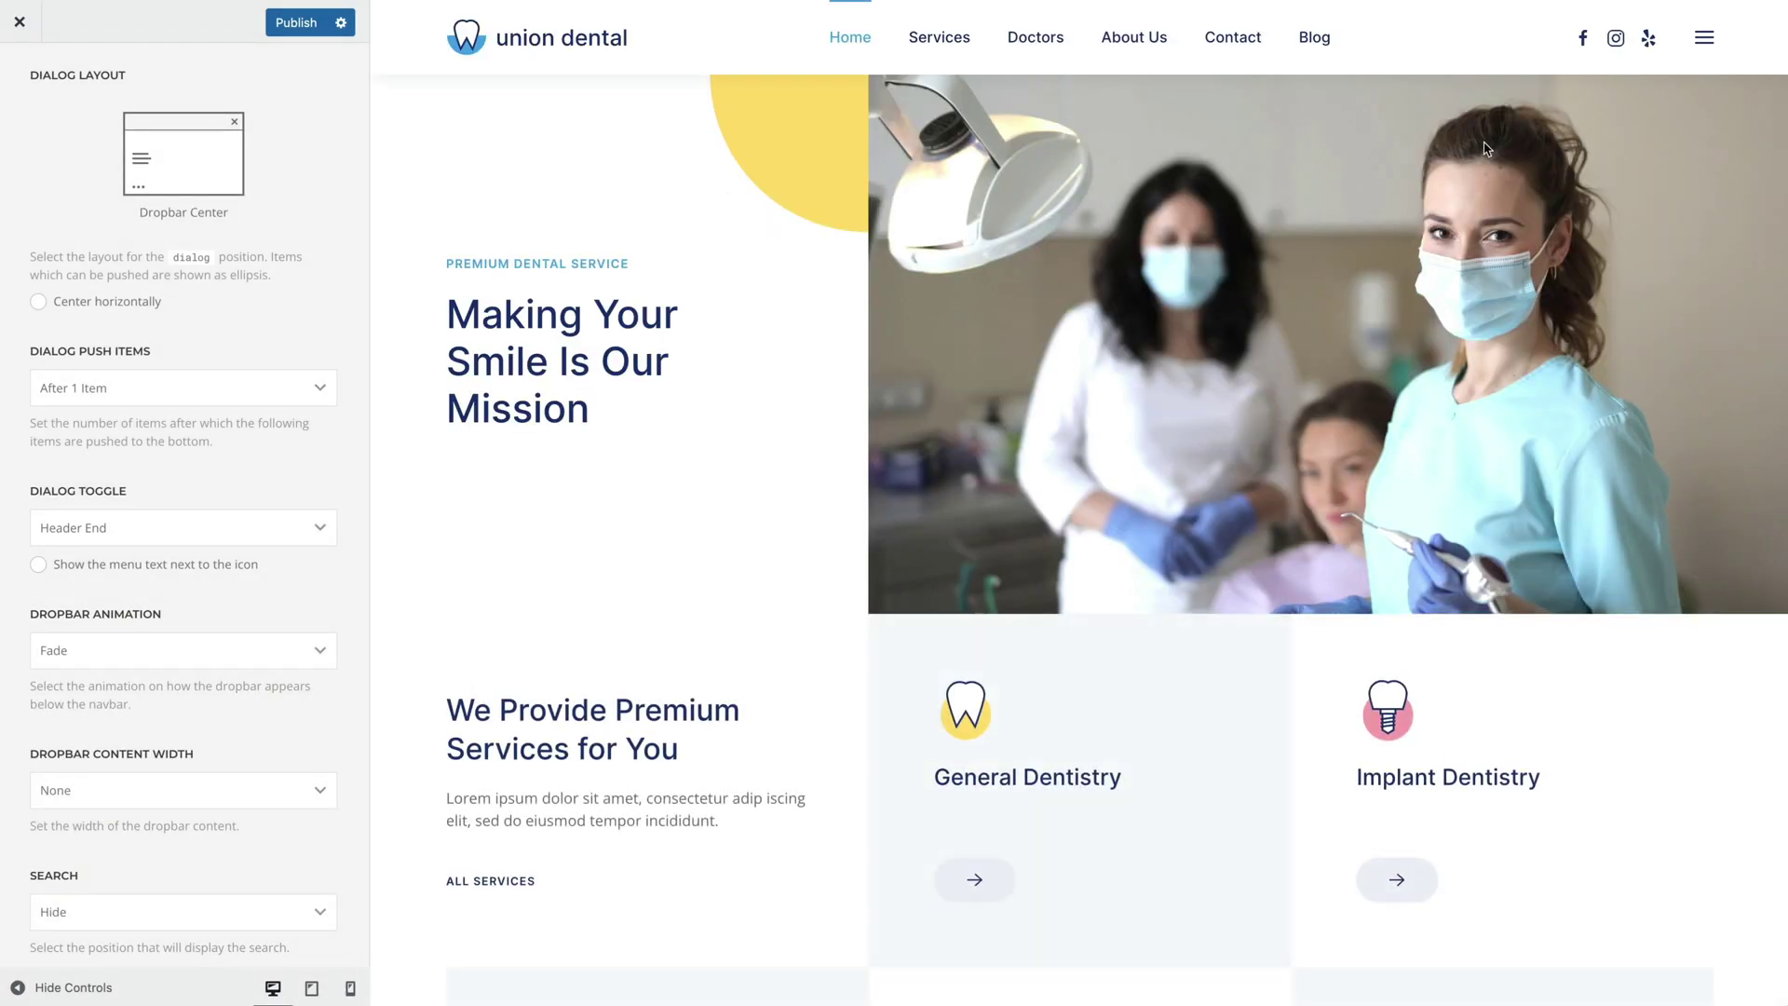
click(1704, 40)
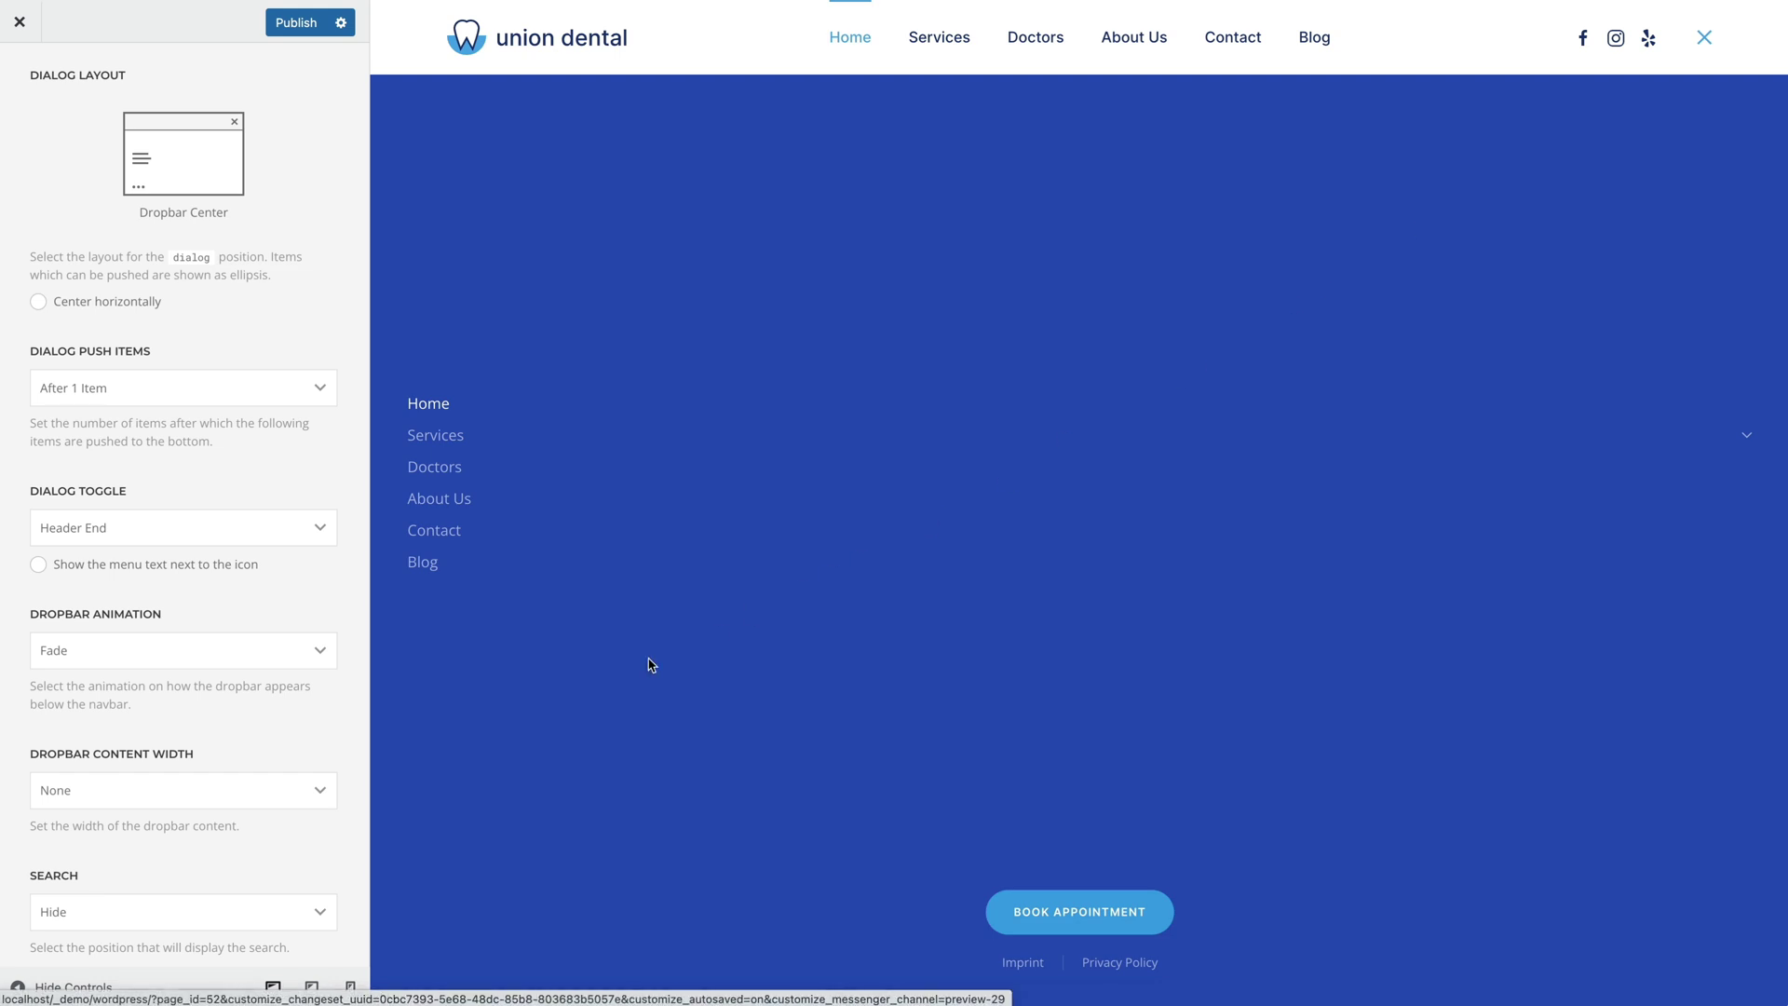
click(299, 791)
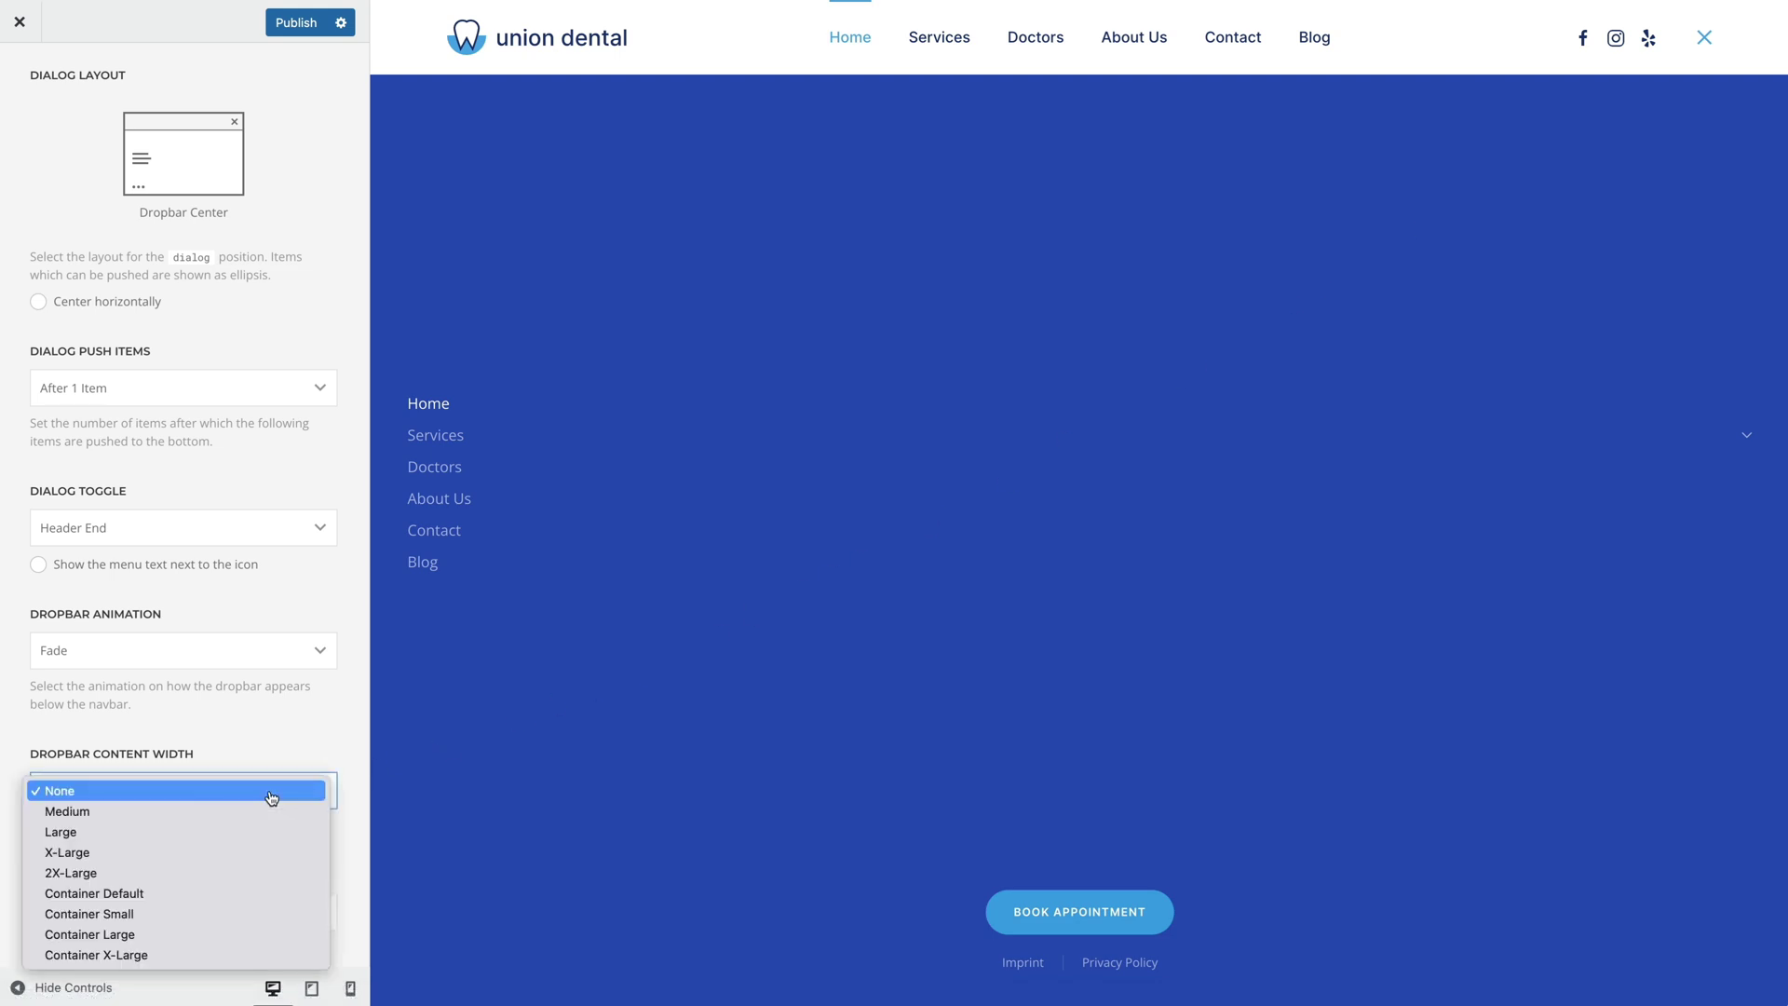
click(271, 810)
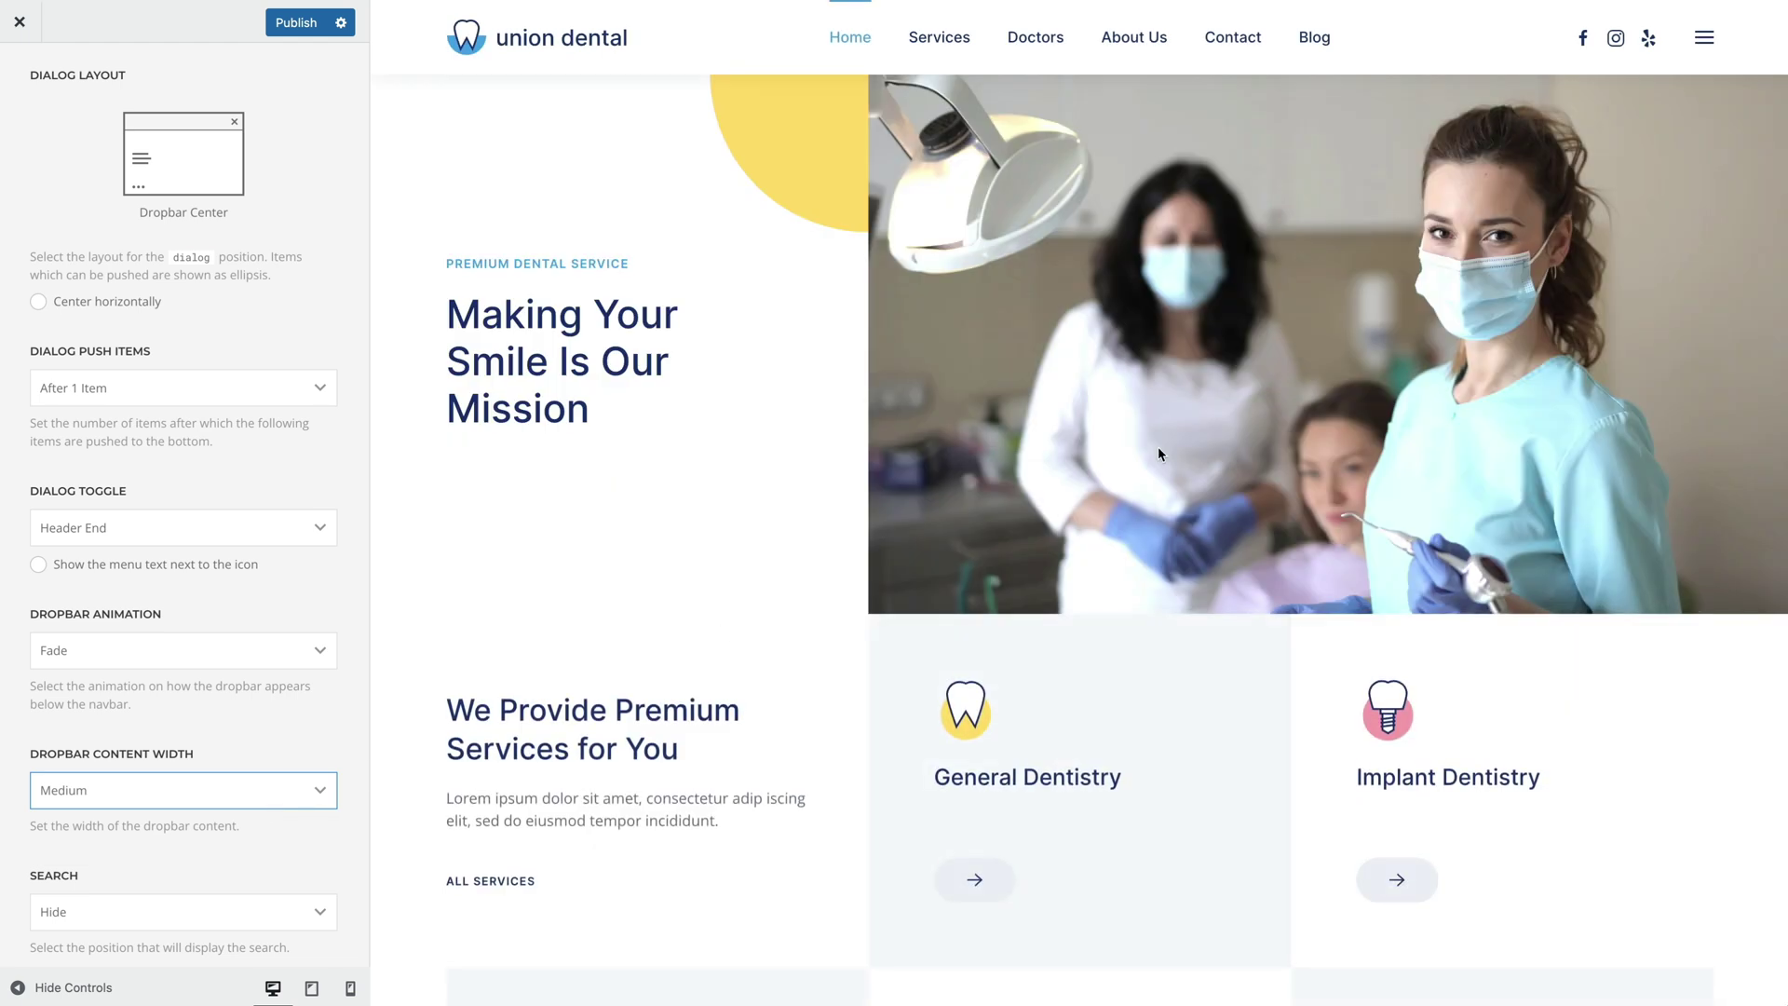
click(1705, 42)
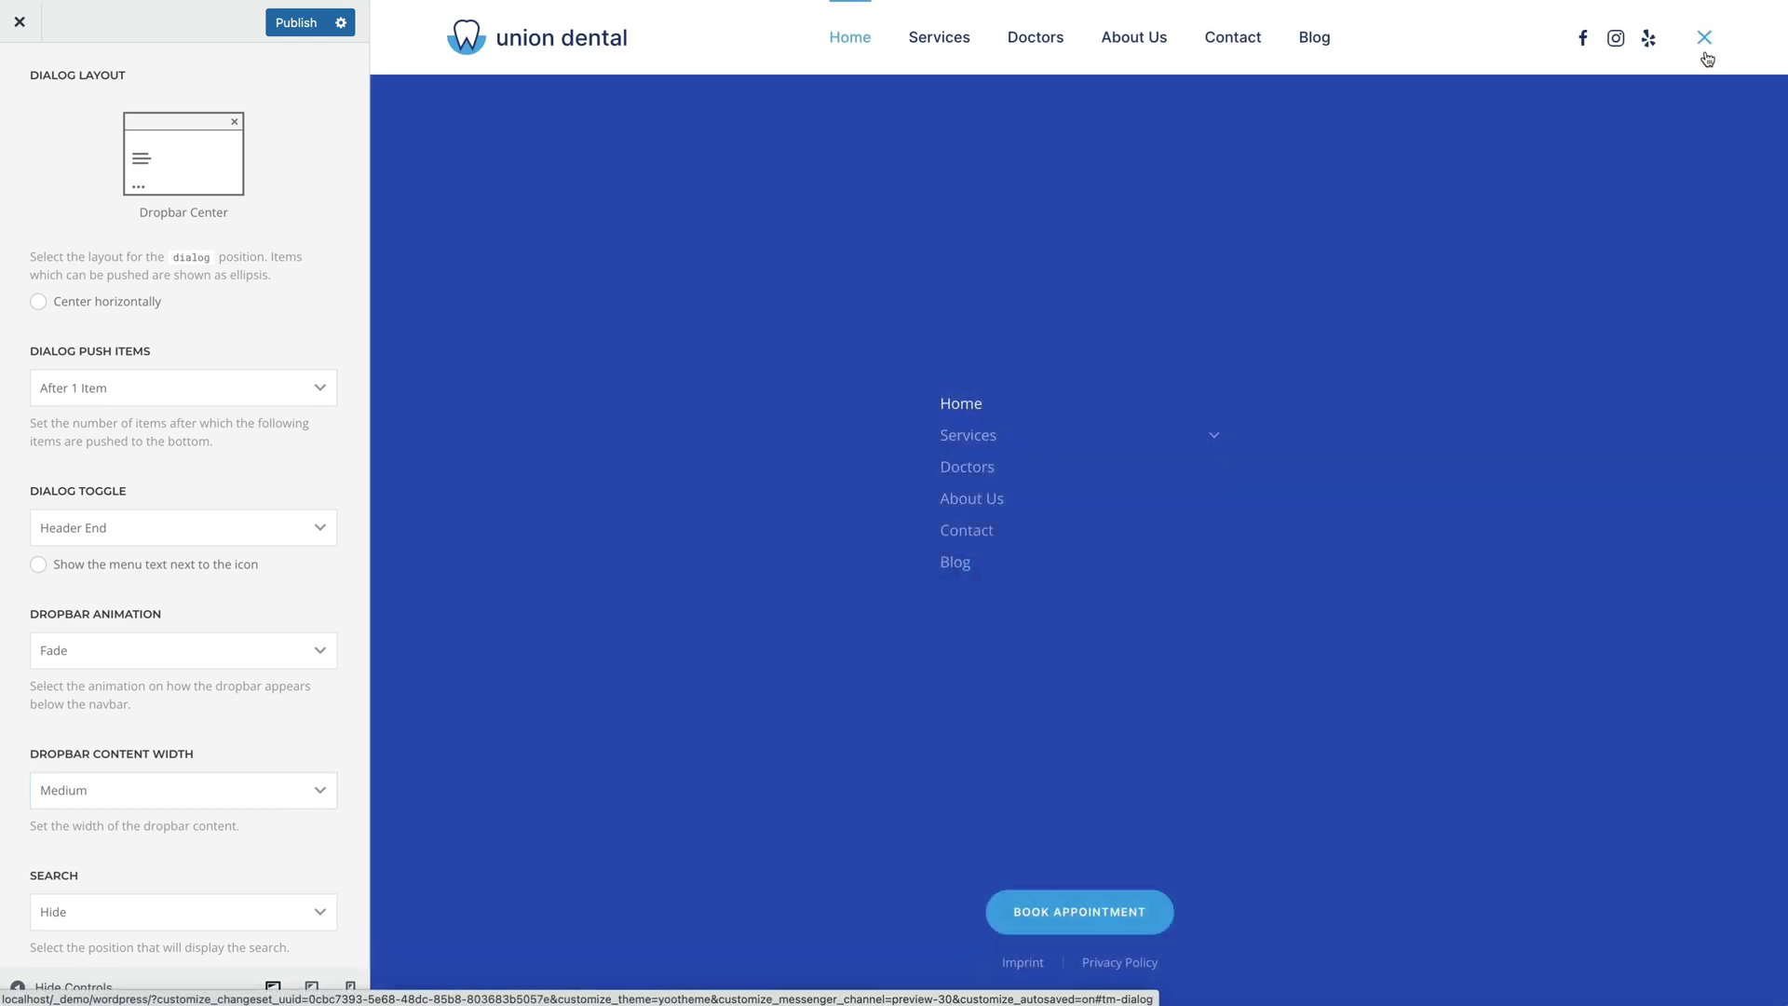
click(1705, 54)
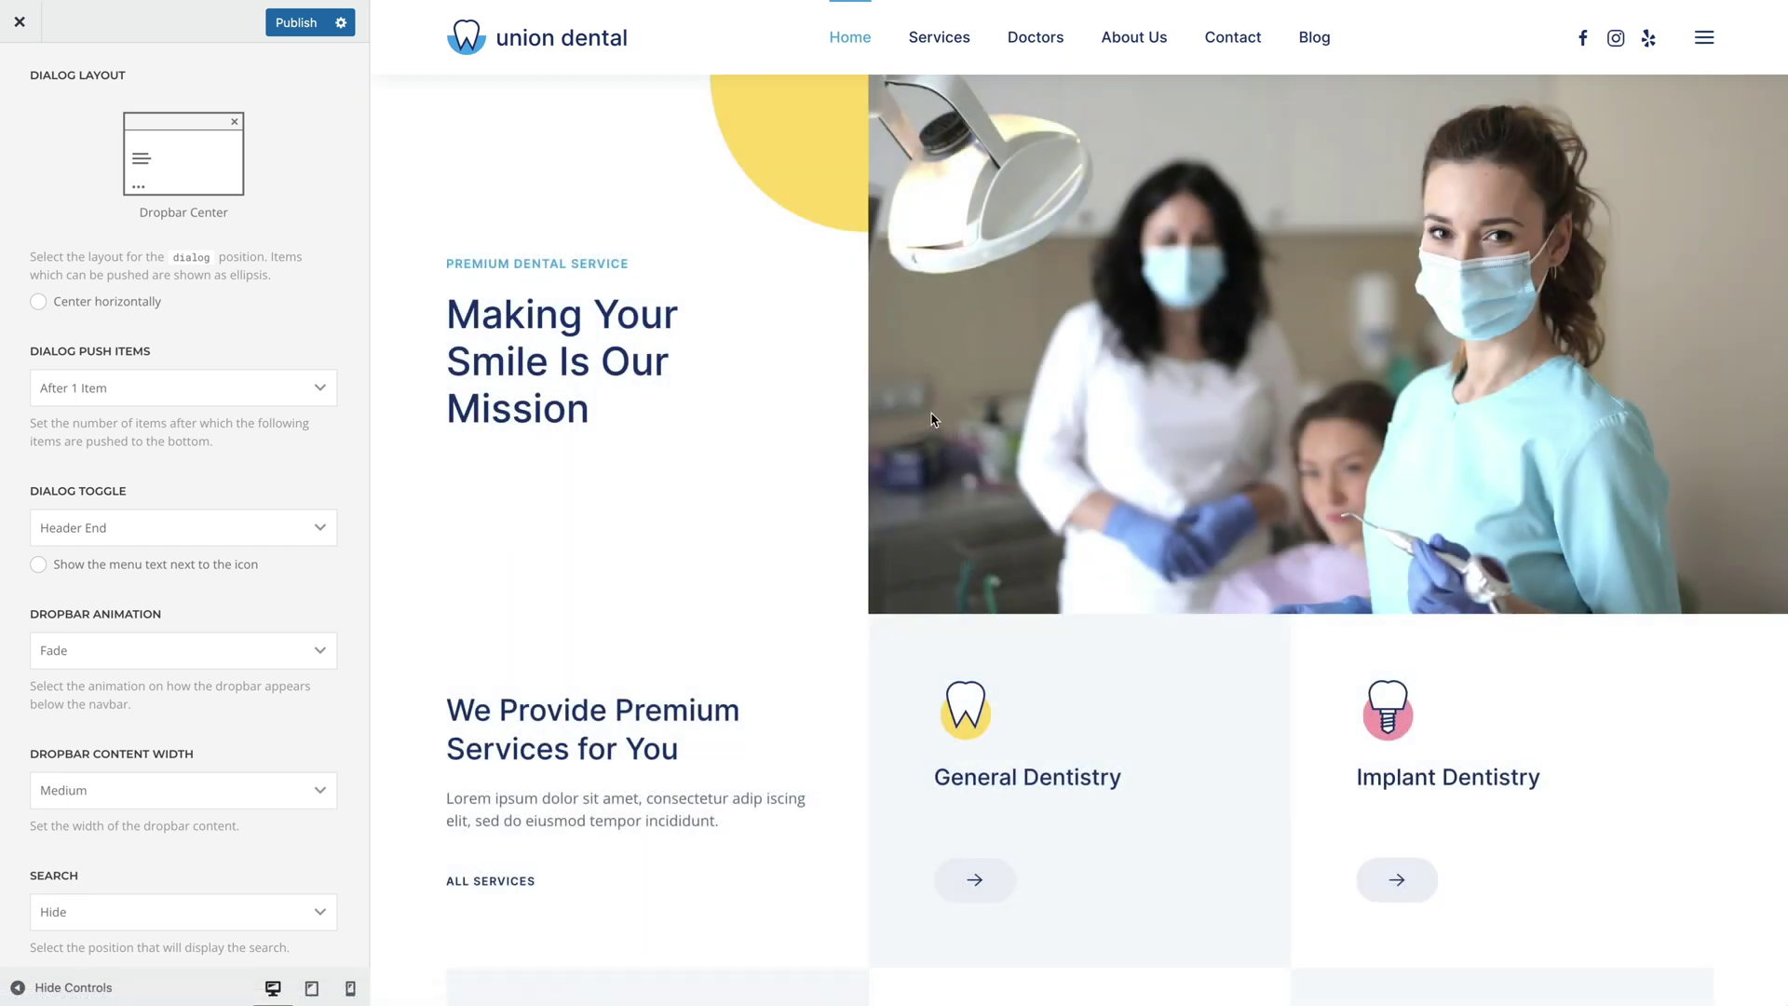
- Preview the Fade dropbar animation, then set and preview Slide Top
click(203, 650)
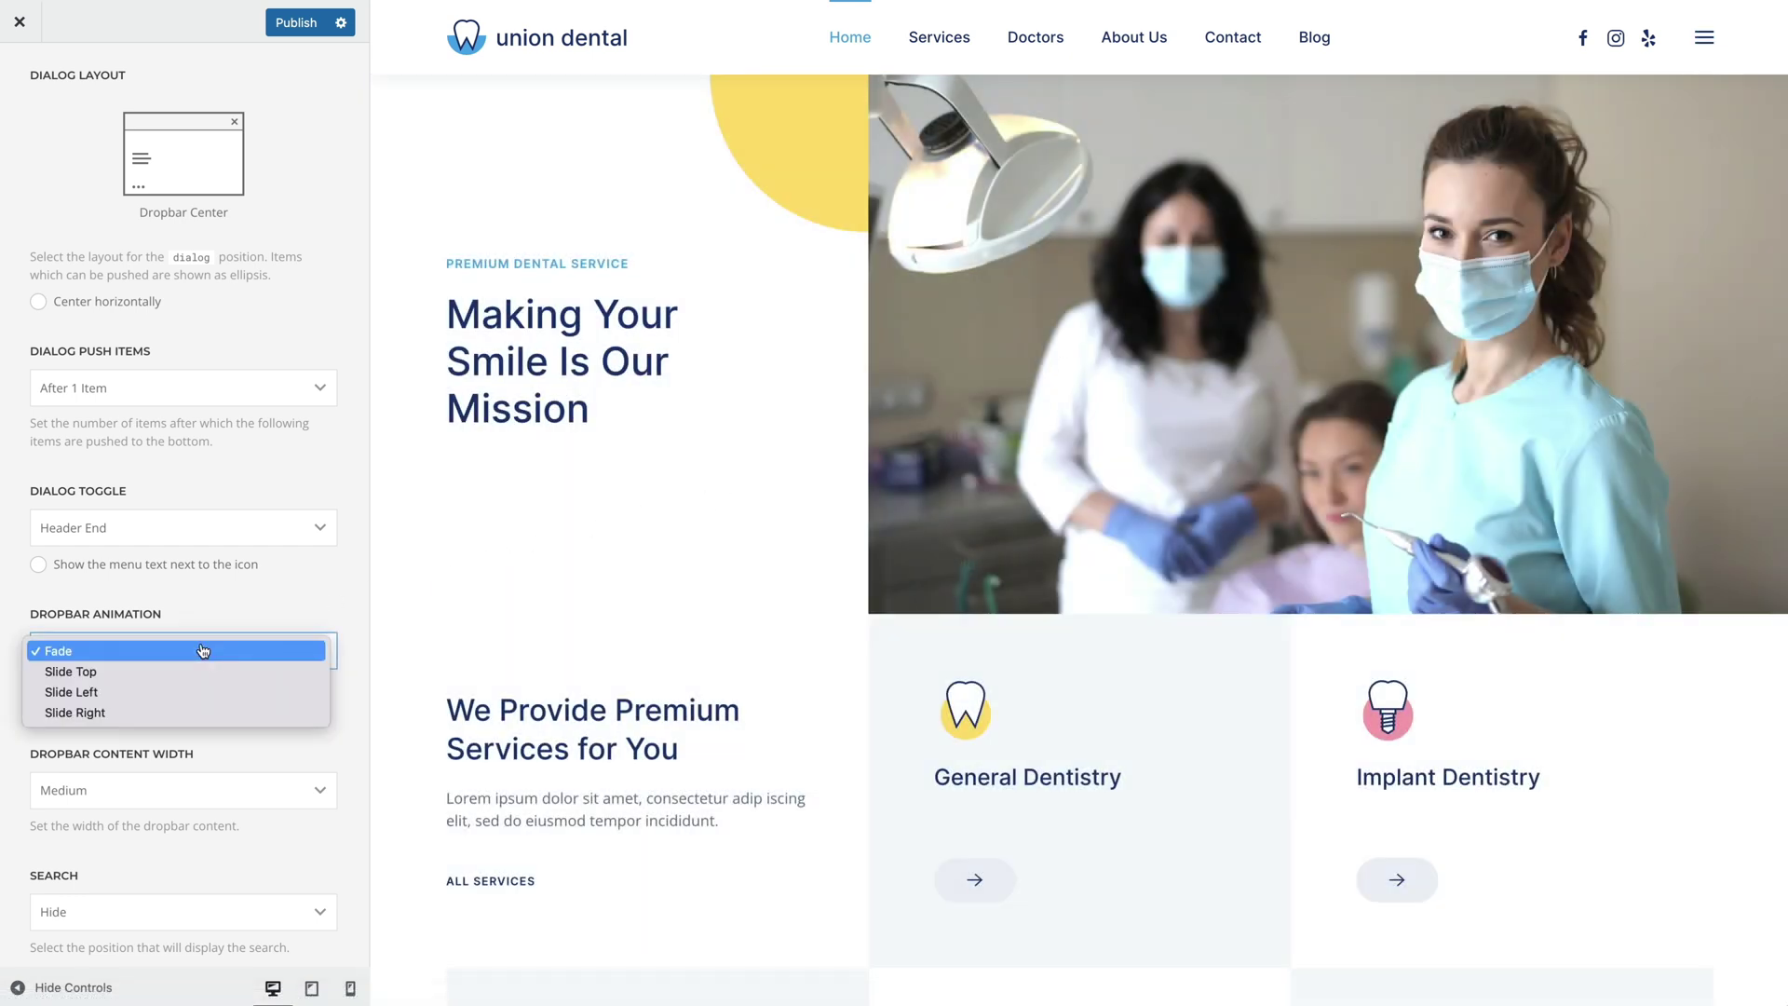
click(203, 650)
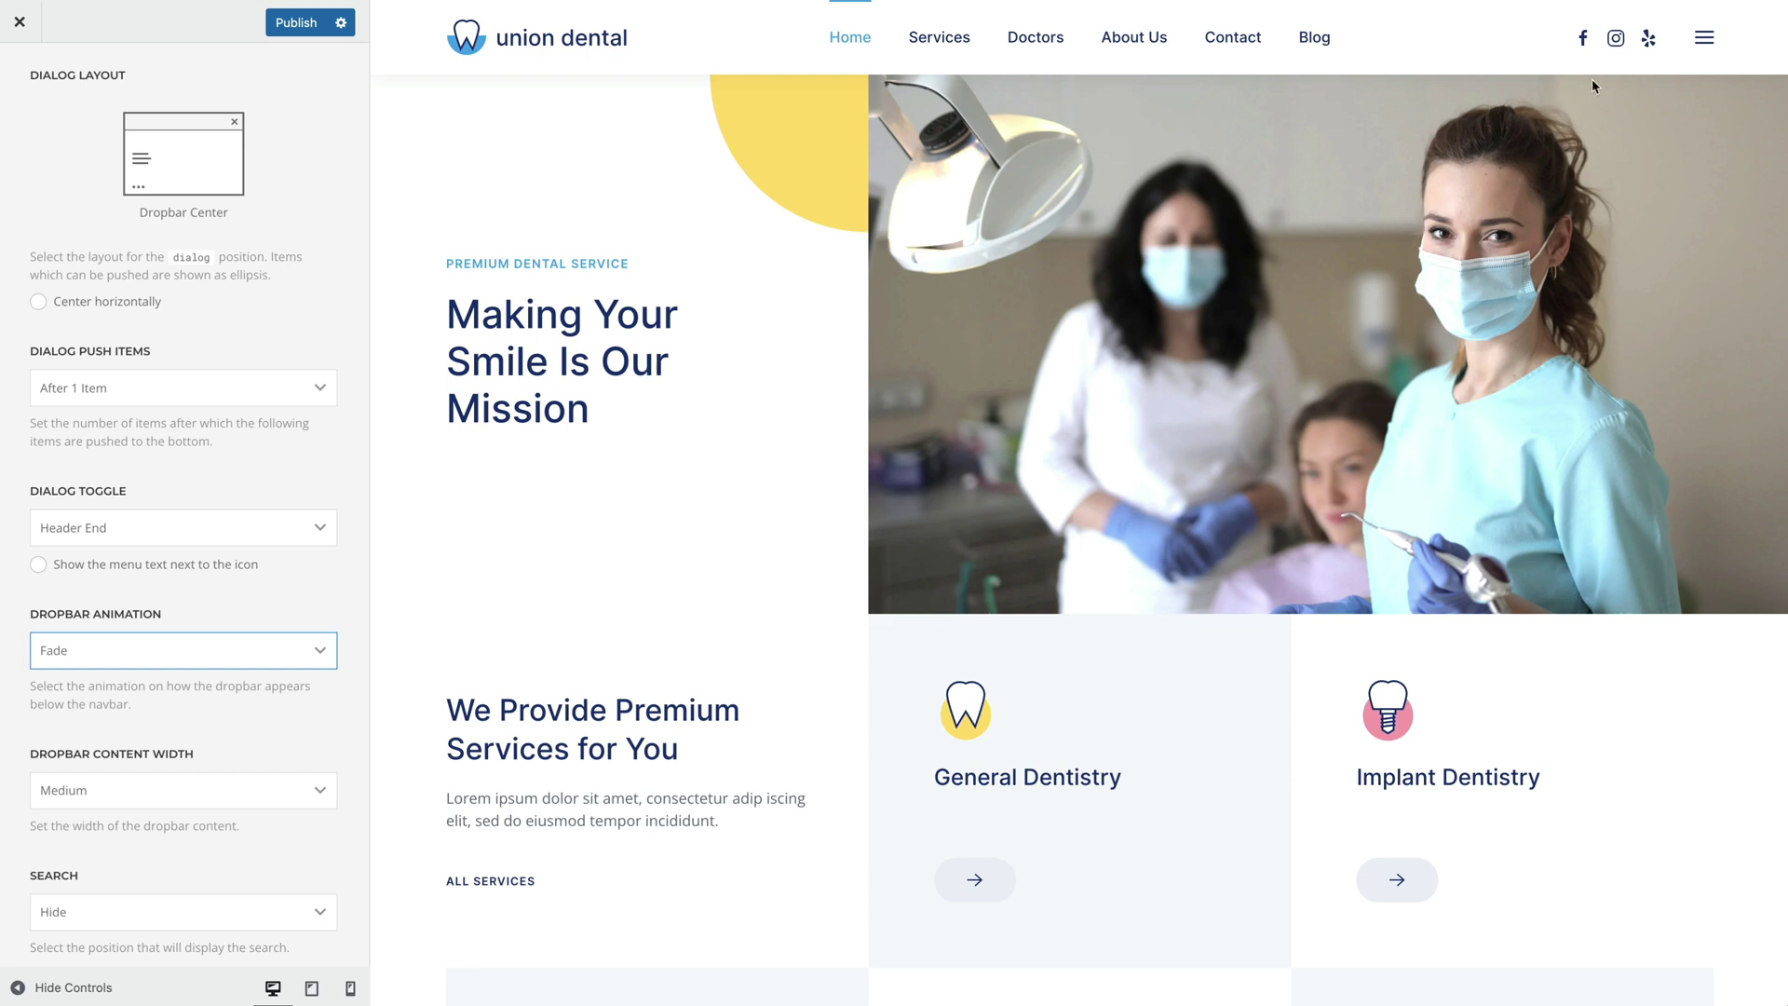
click(1703, 44)
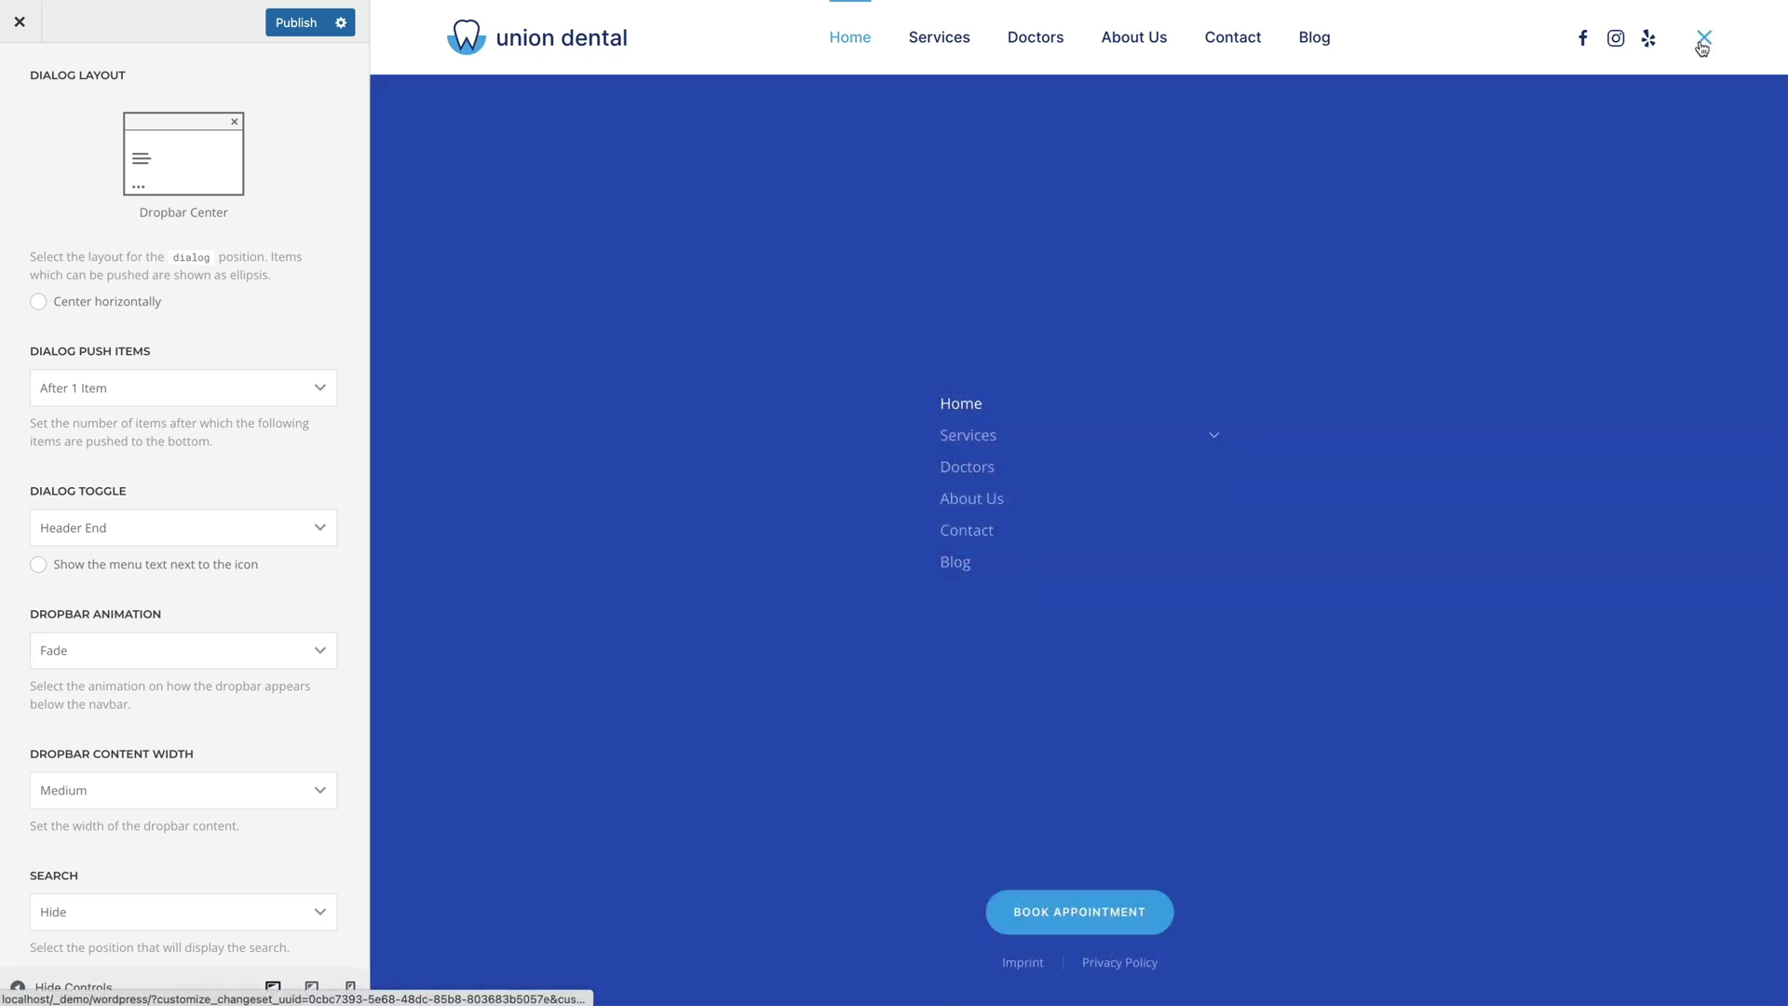
click(1701, 42)
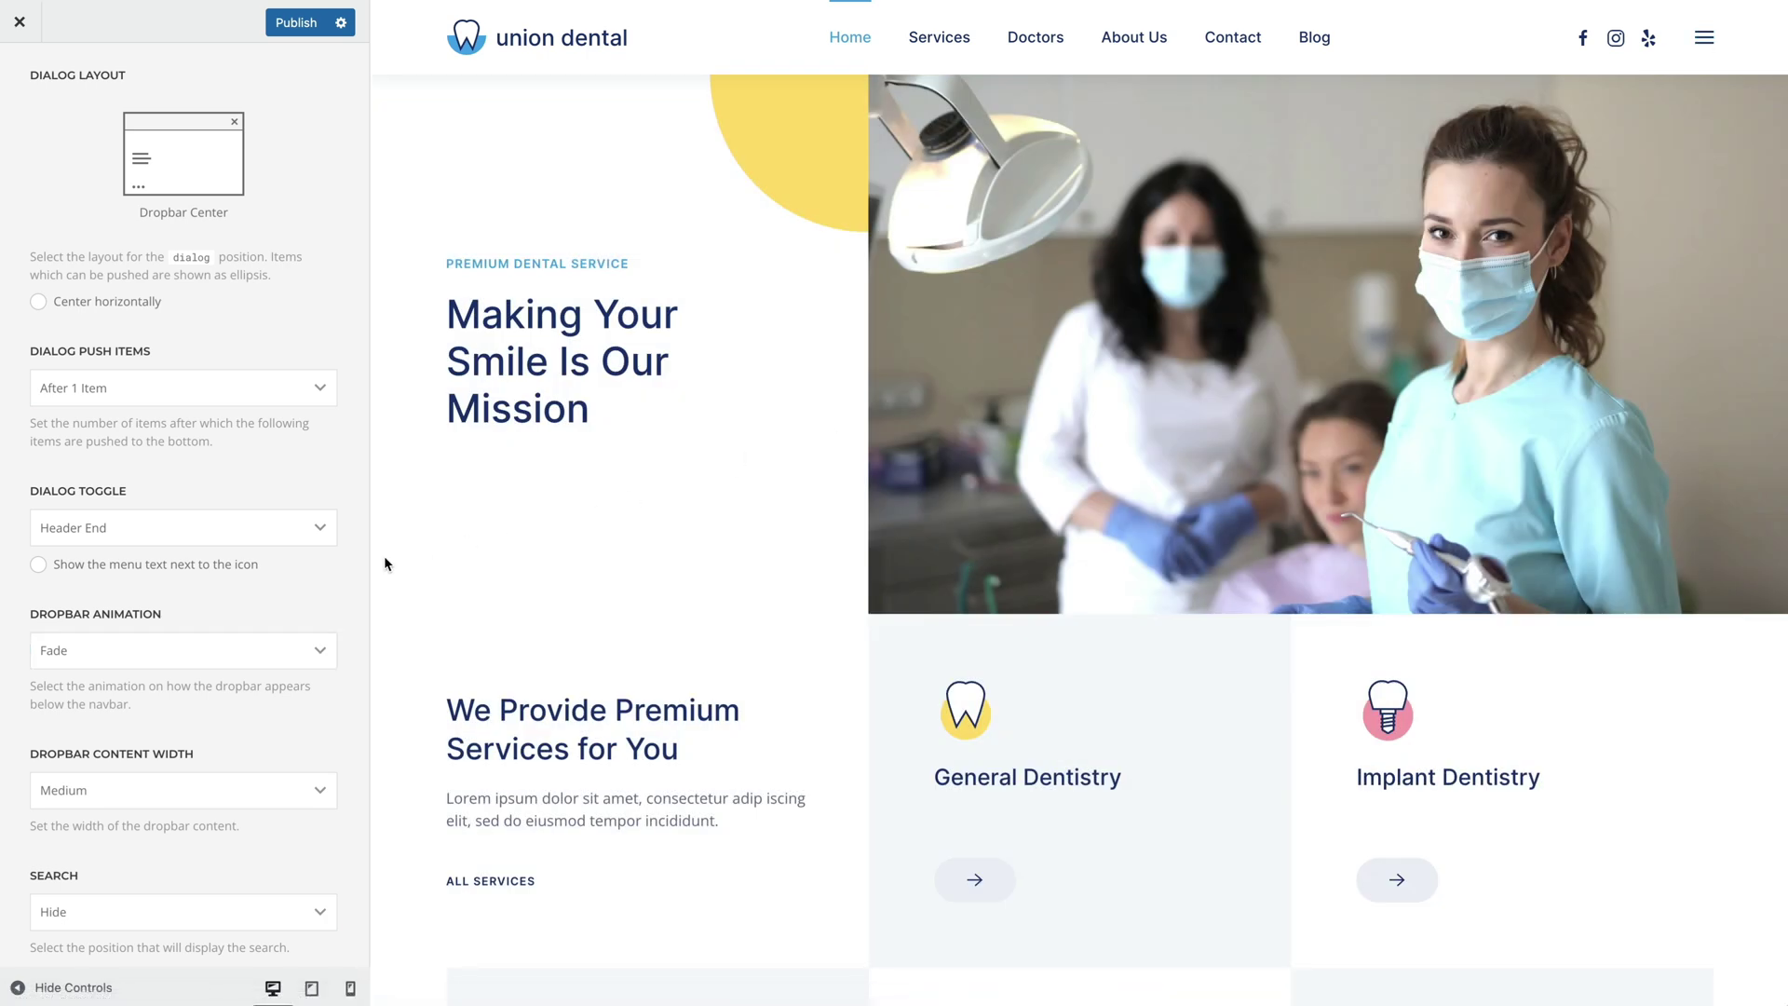
click(192, 651)
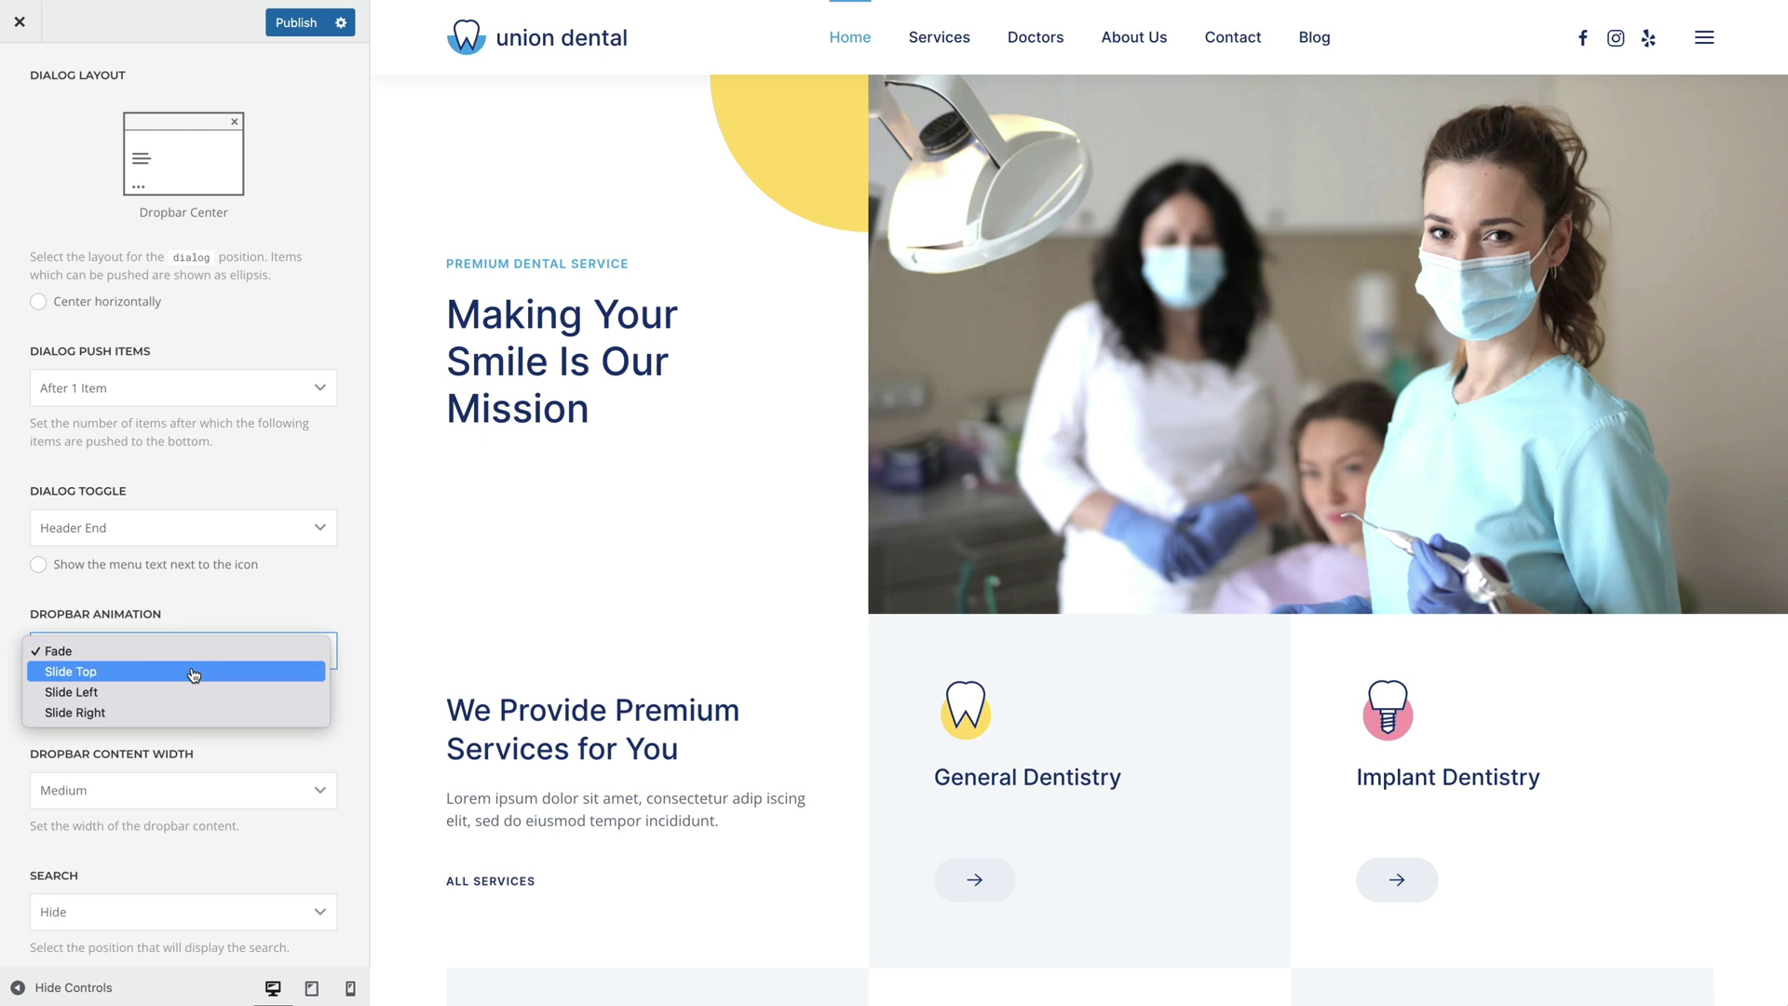
click(194, 672)
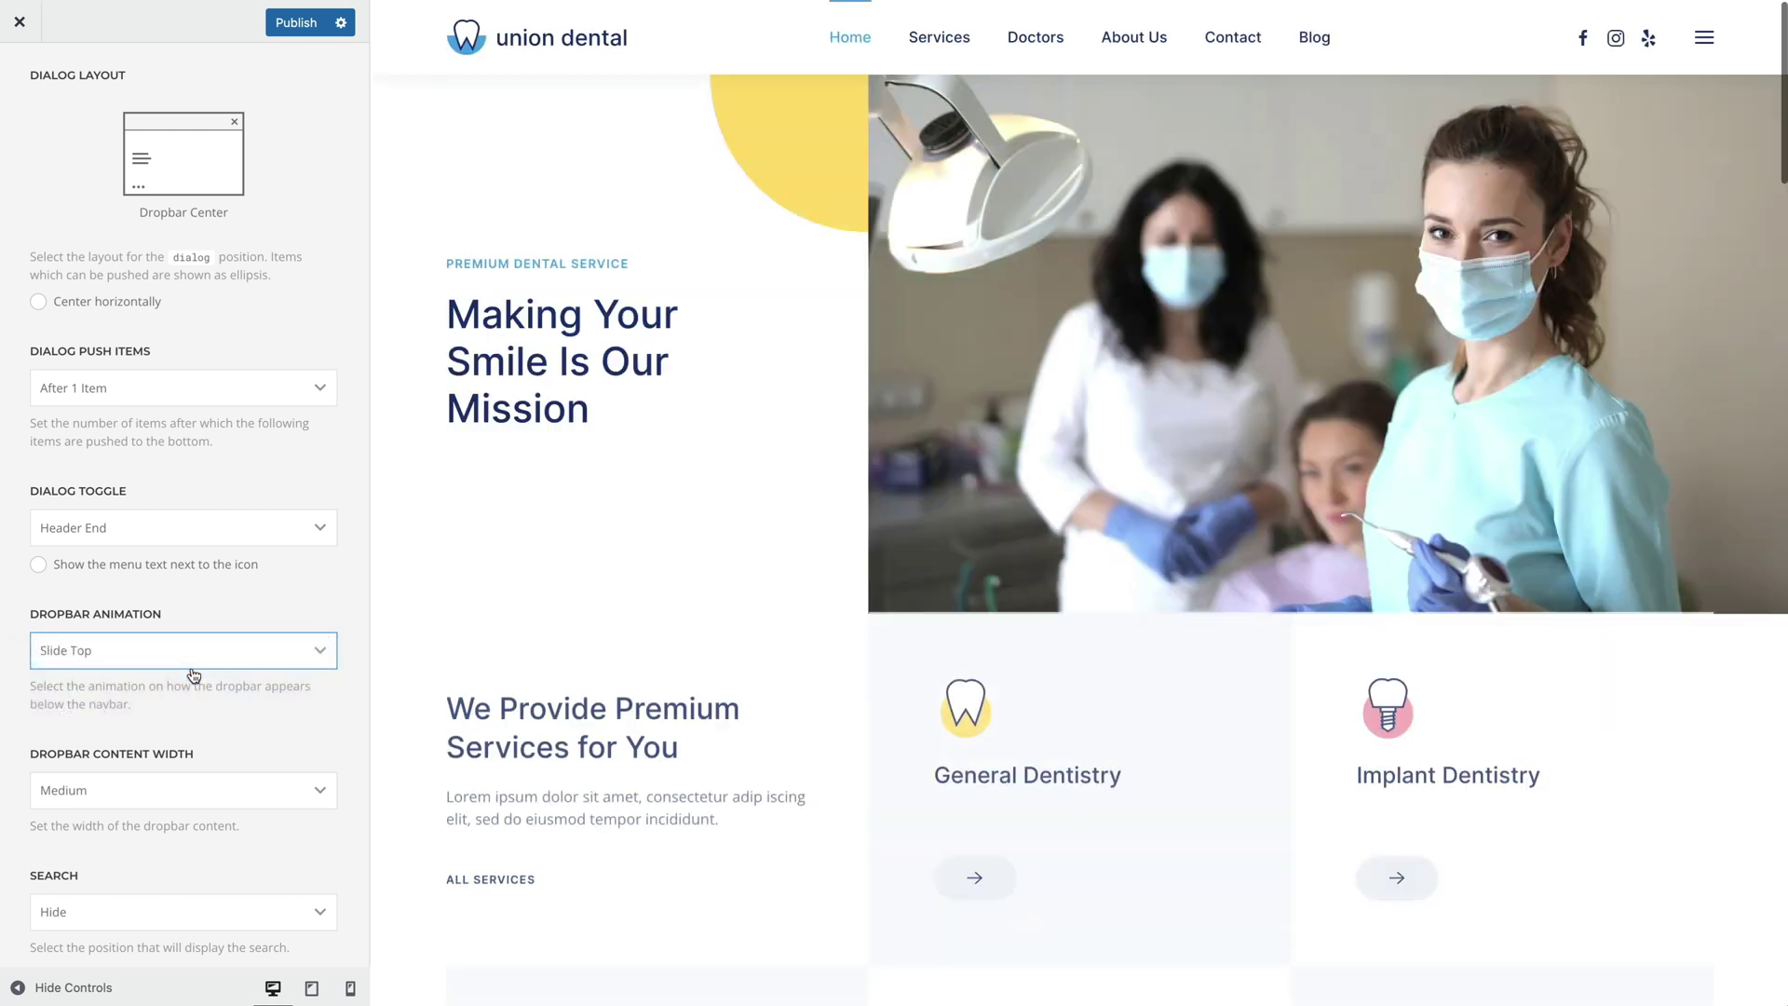
click(1703, 41)
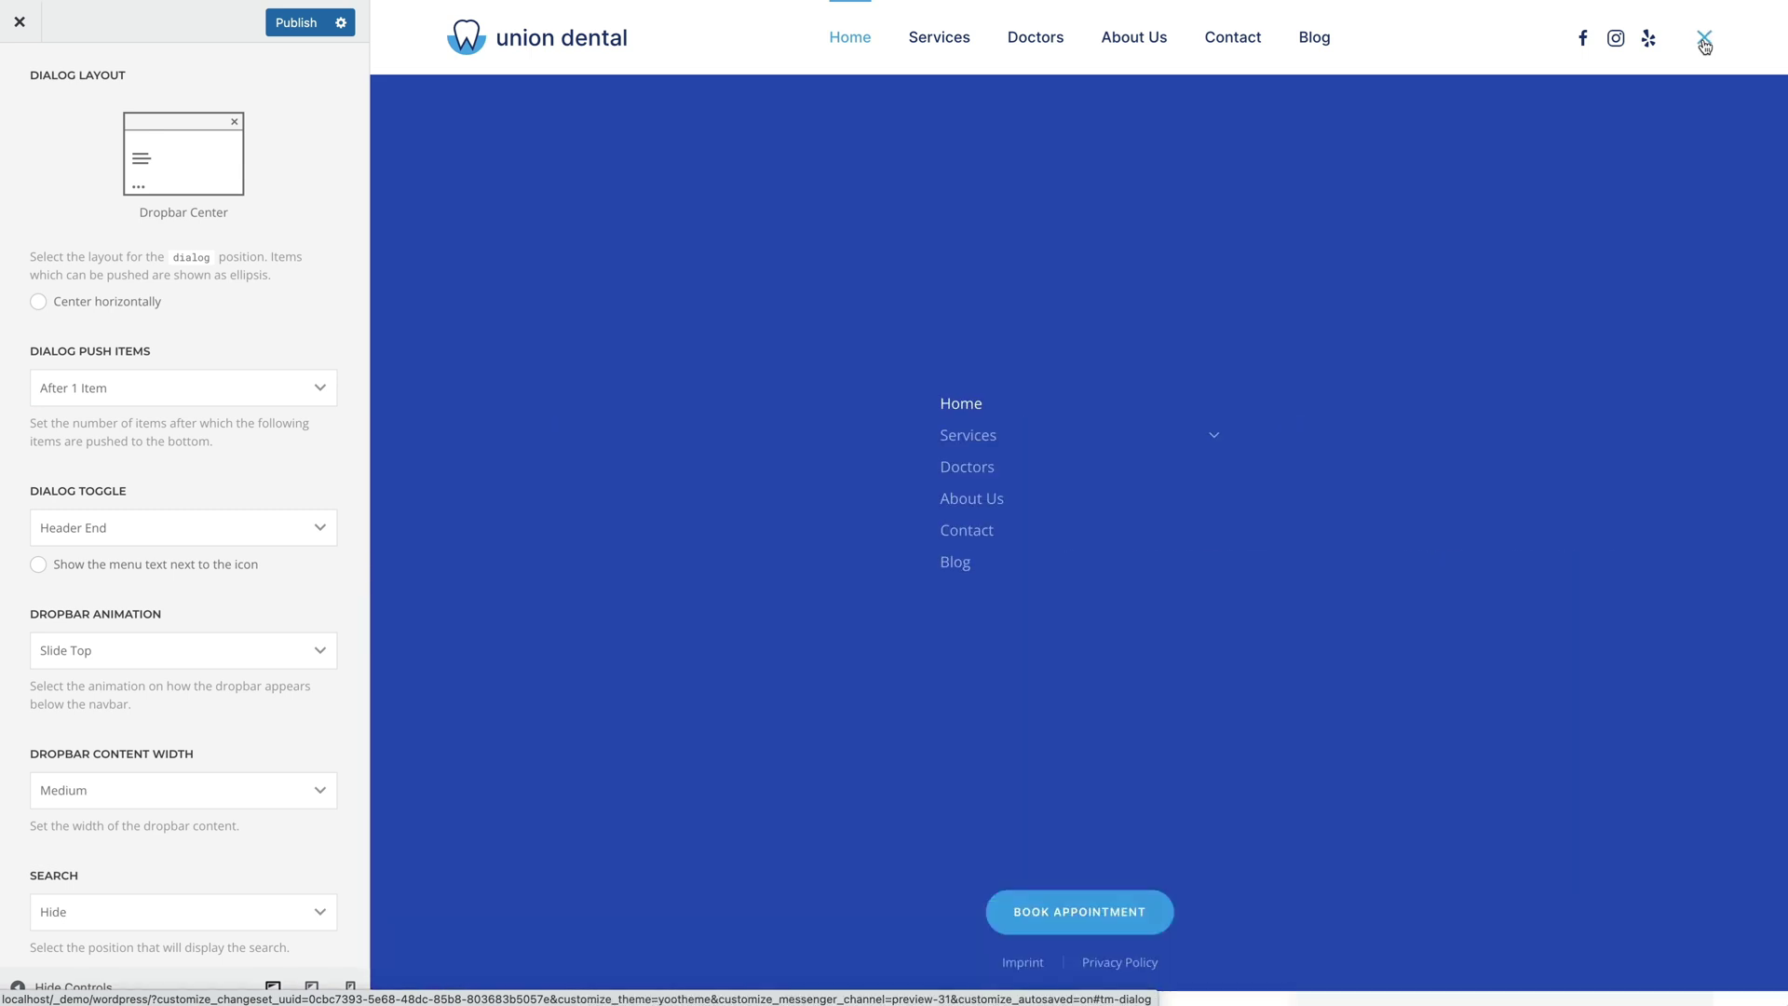
click(1703, 41)
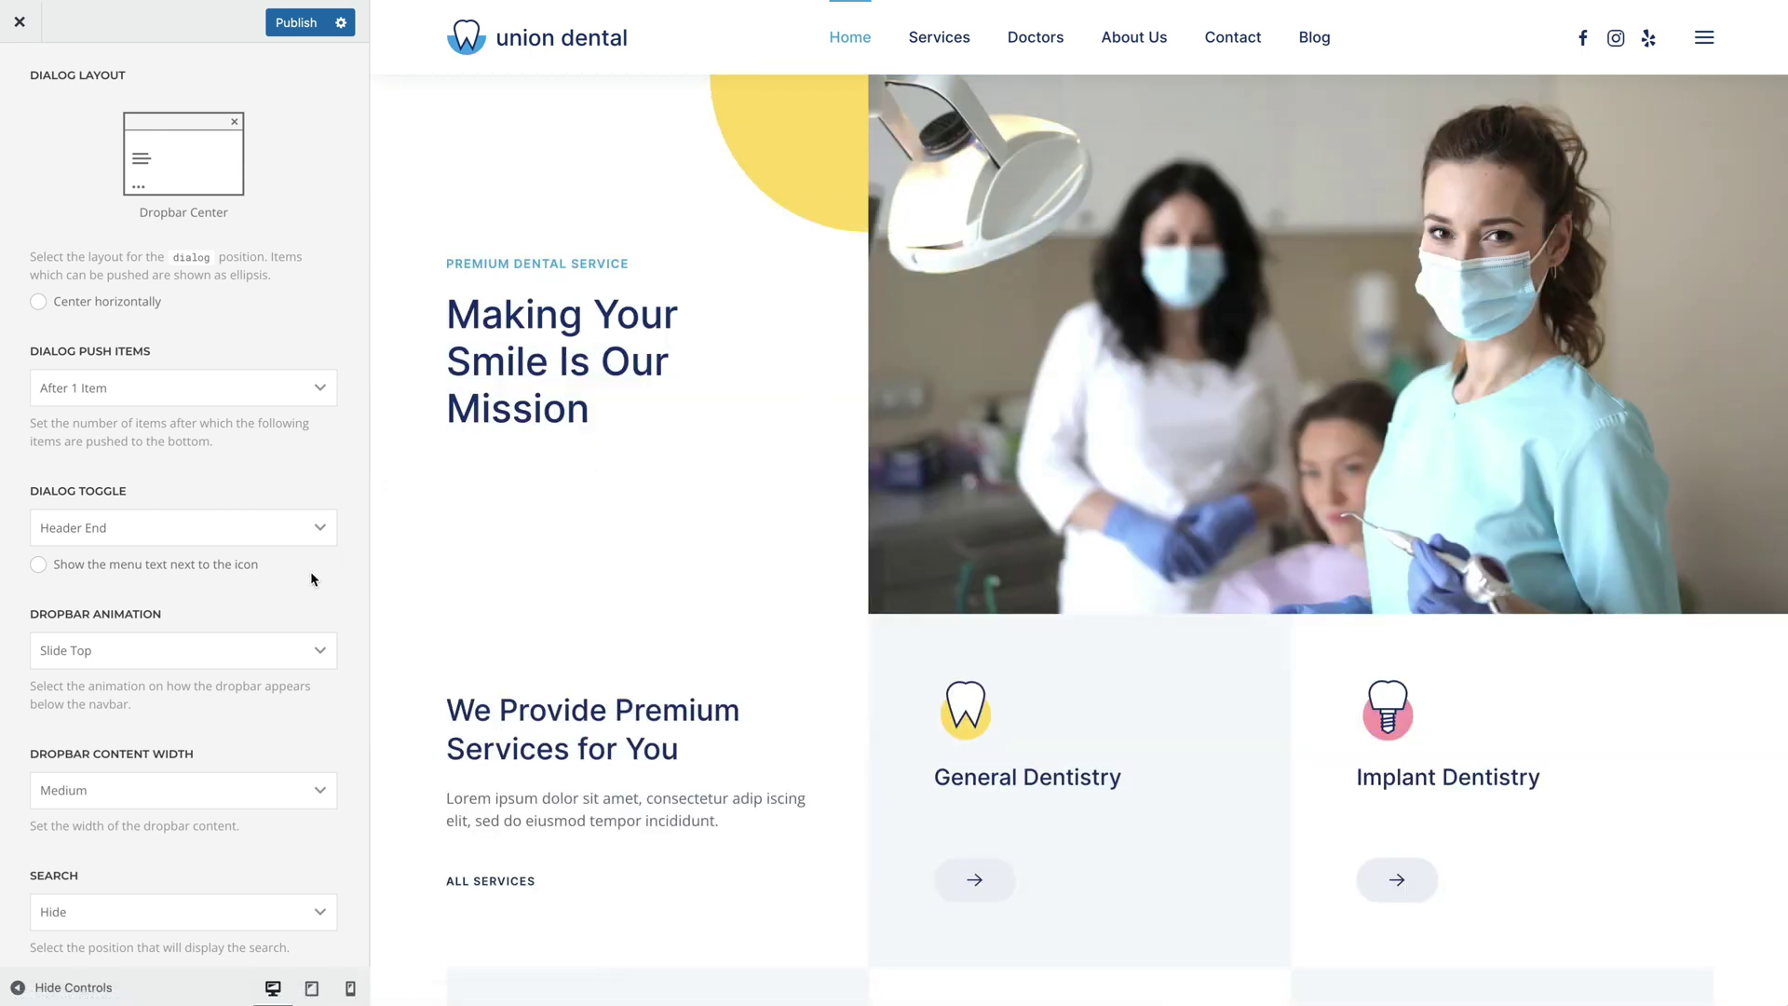
- Set Dropbar Animation to Slide Right and Dropbar Width to Medium
click(192, 651)
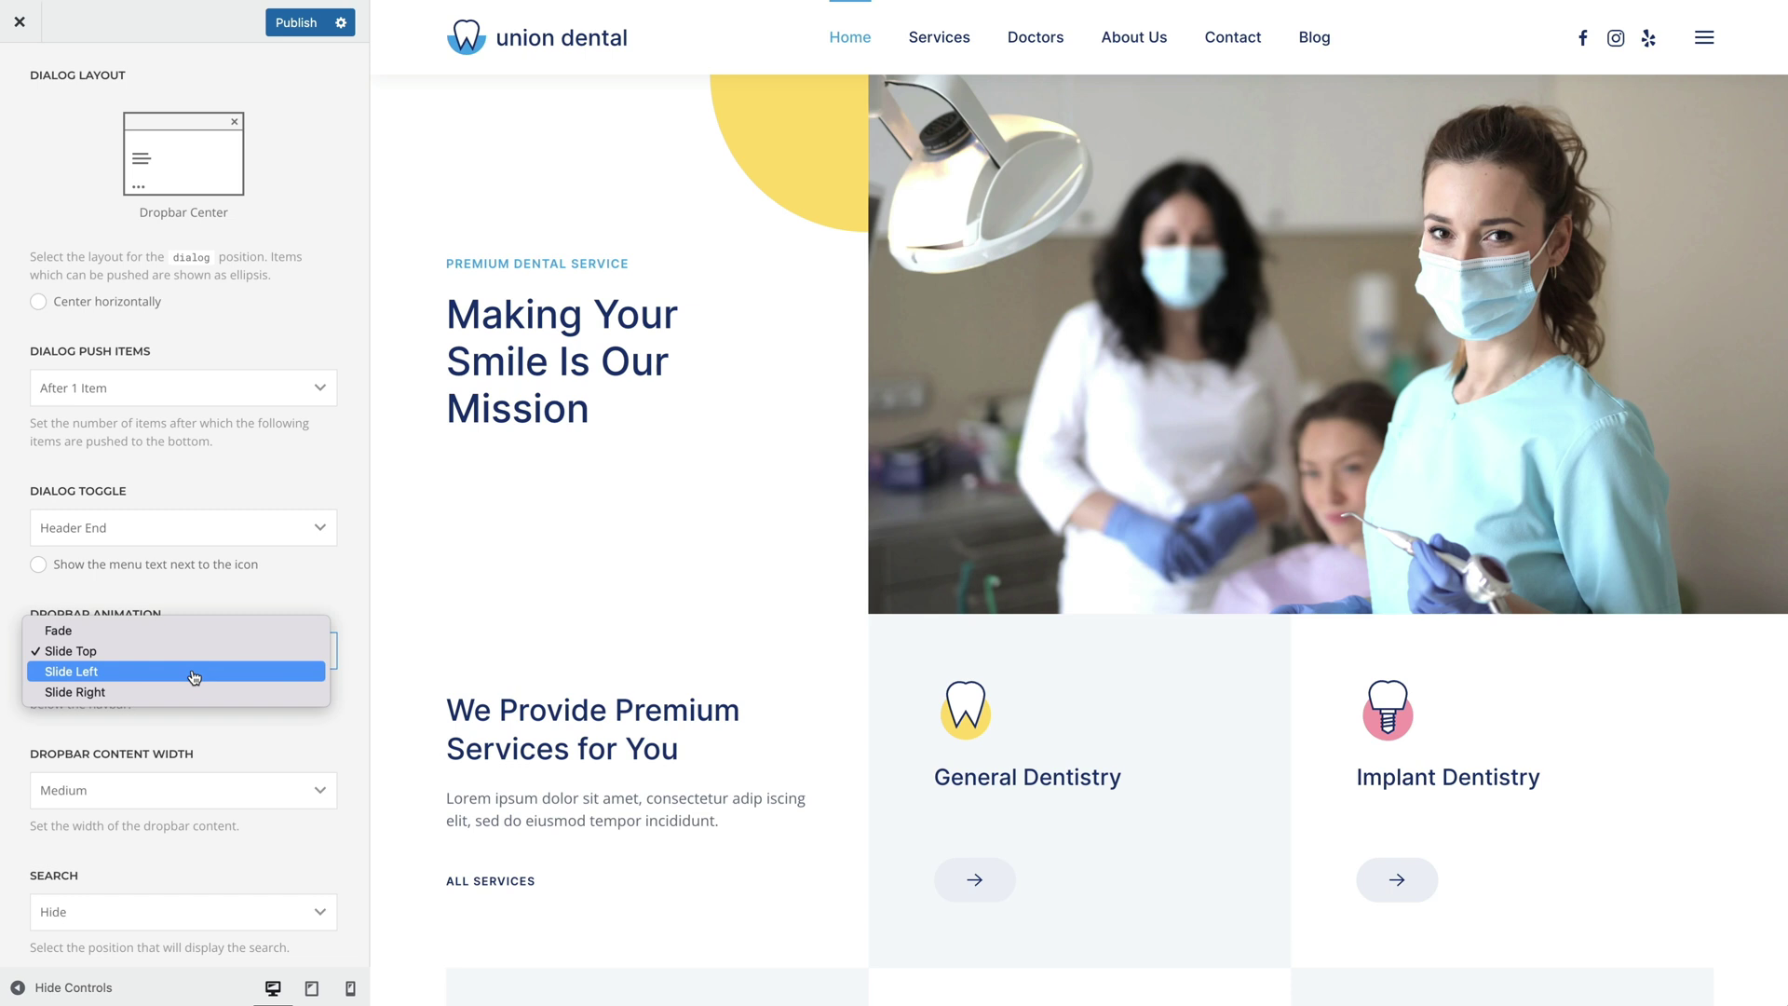
click(191, 694)
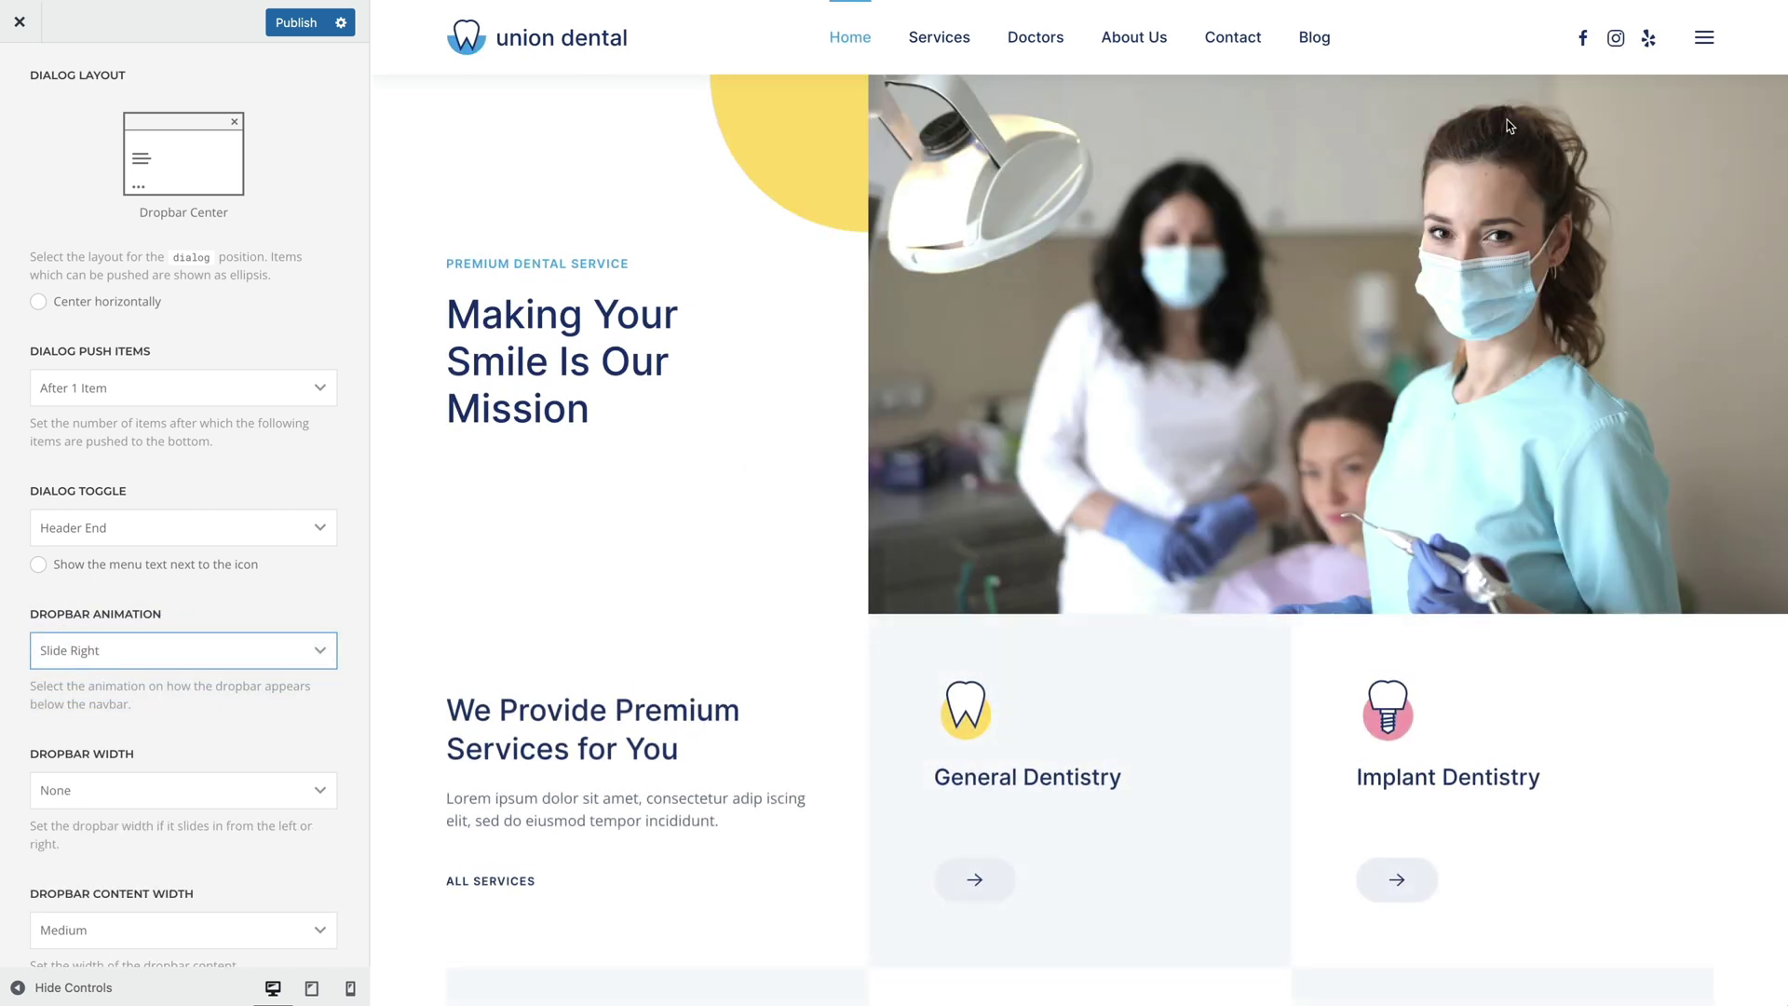
click(1701, 45)
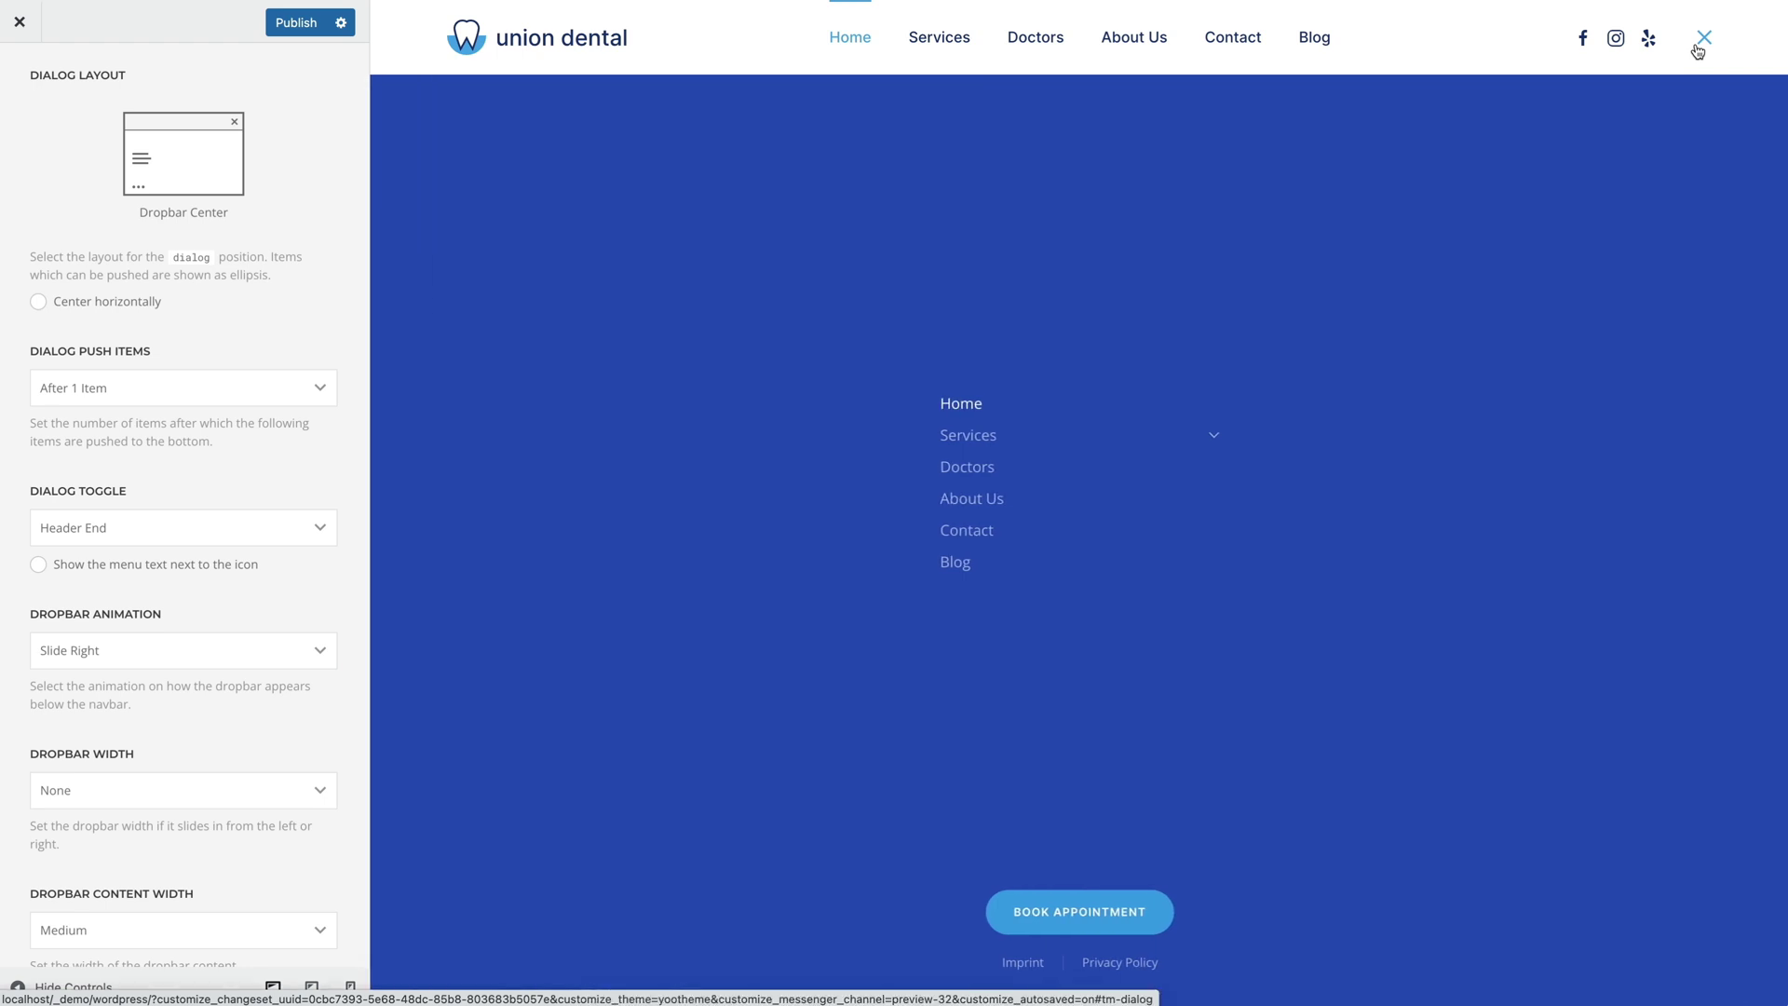
click(1701, 42)
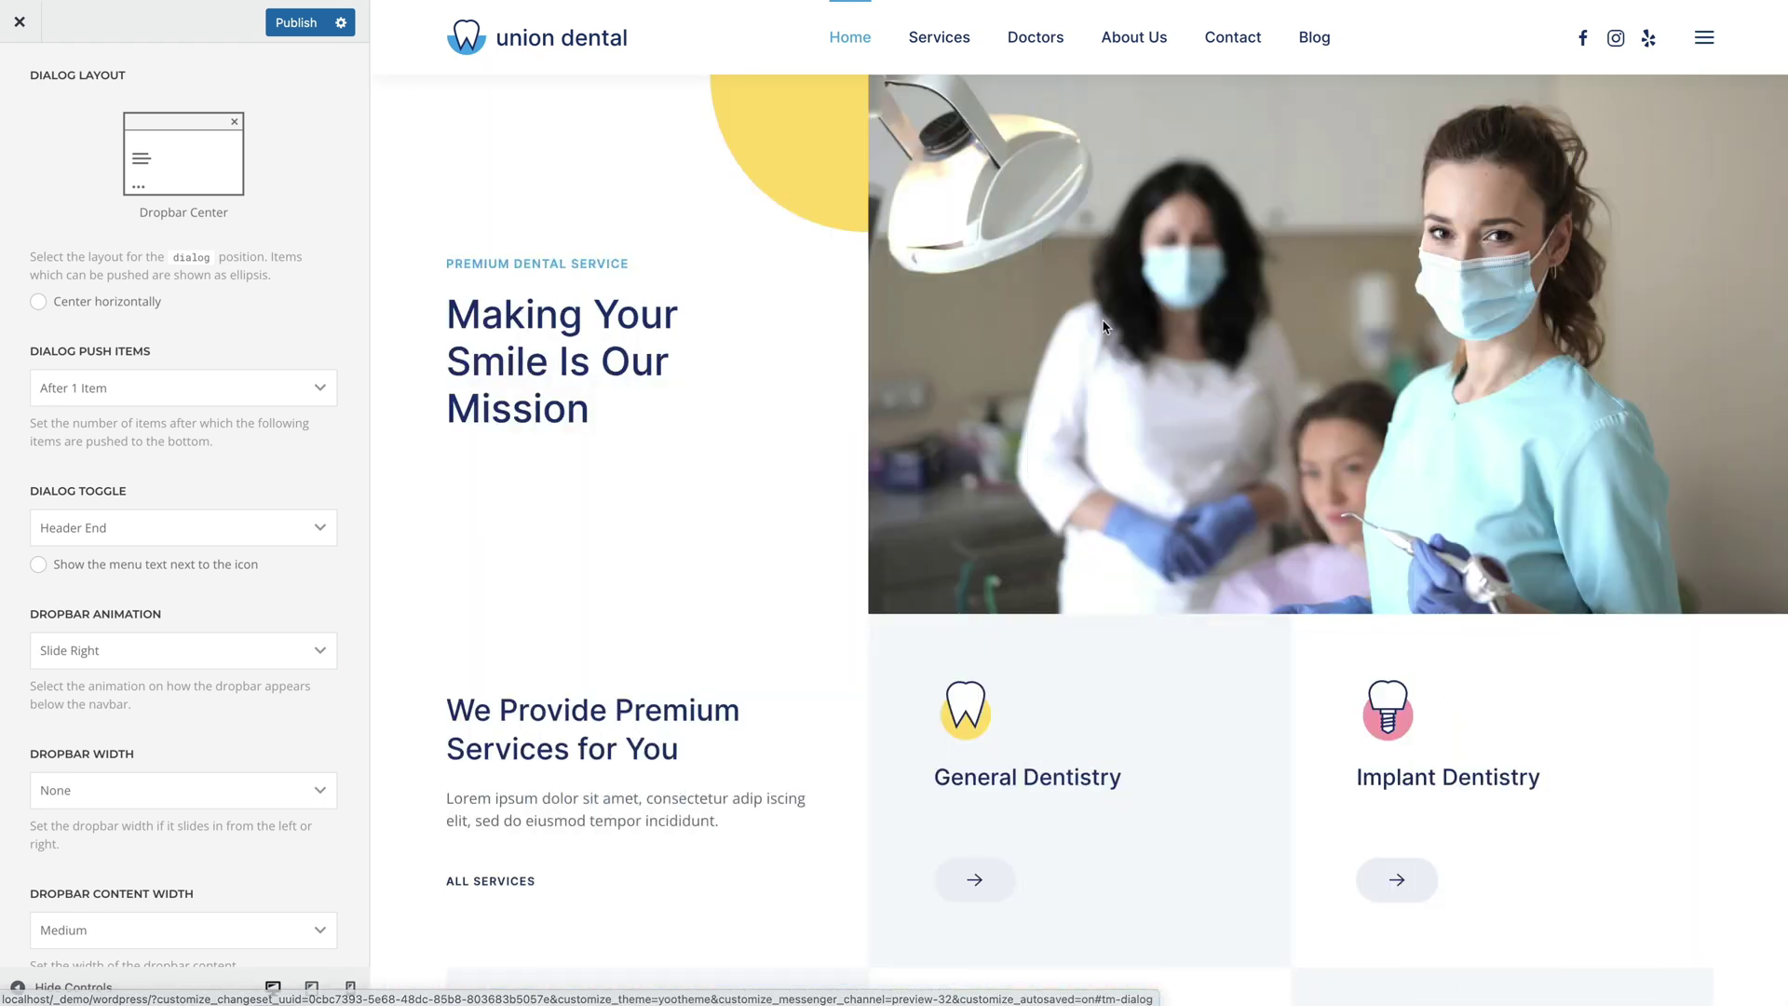
click(167, 790)
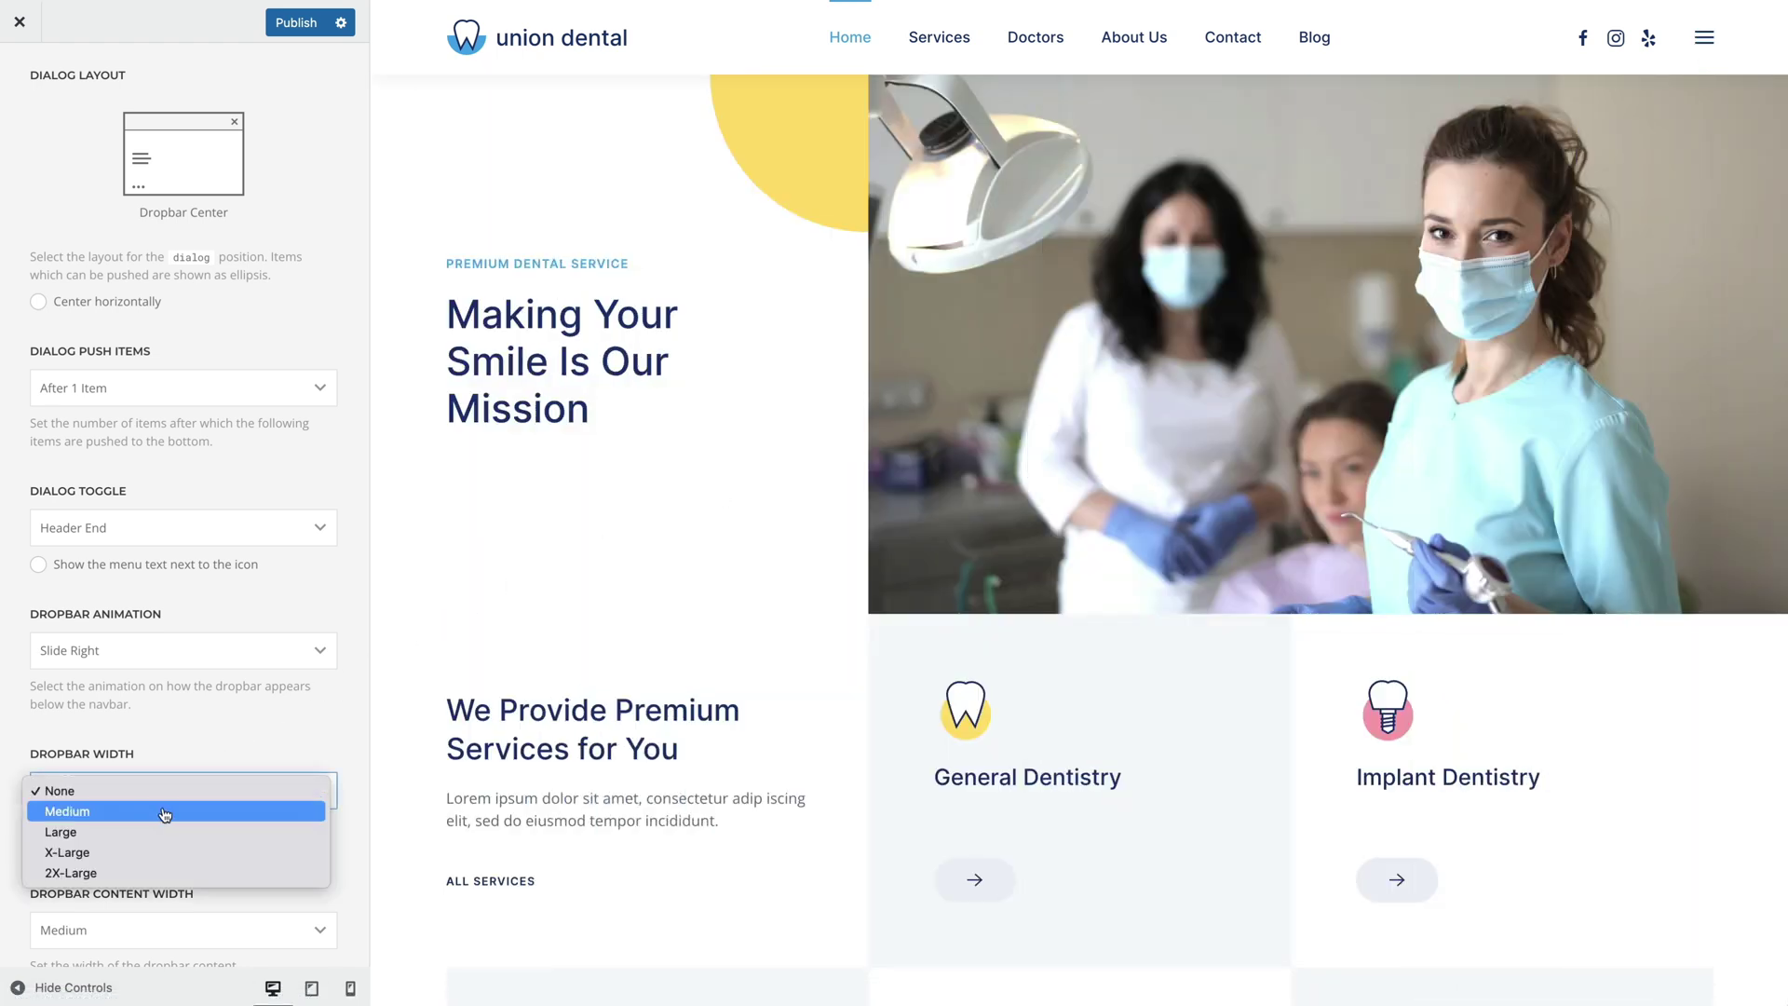
click(163, 811)
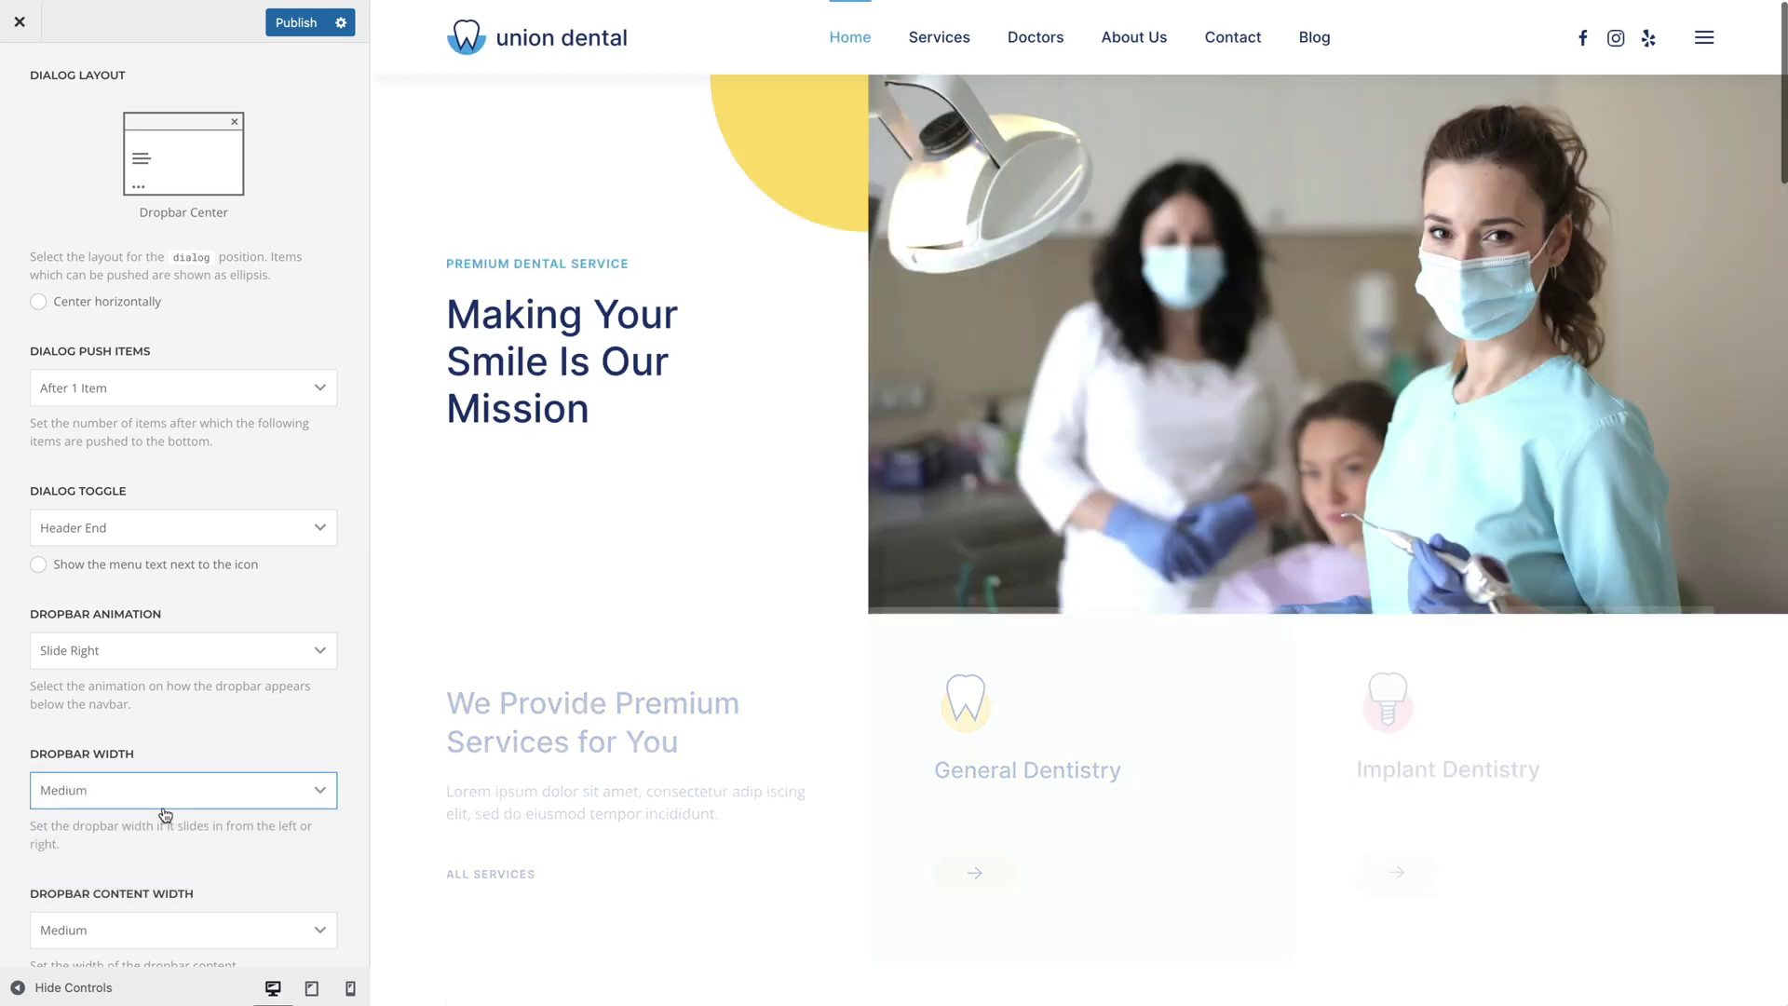